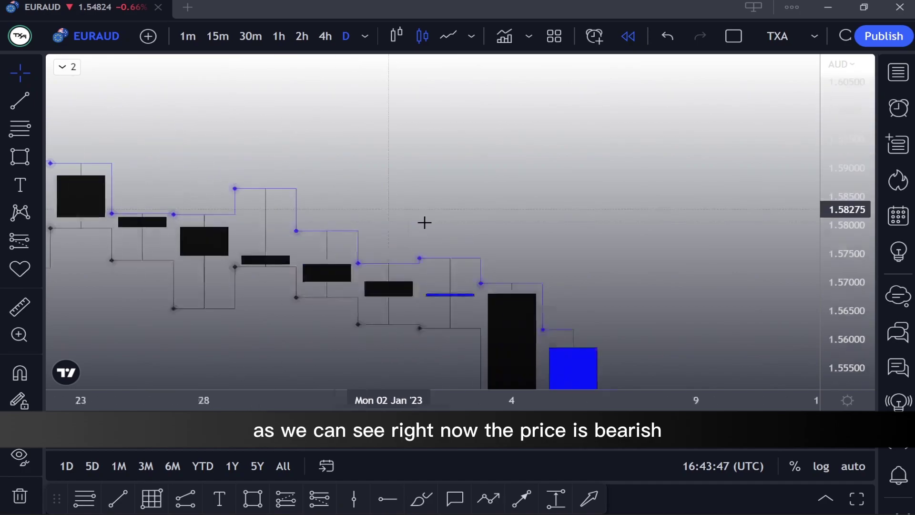
Draw a descending trend line above the daily candles from about 1.60033 on 27 Dec '22 to about 1.57430 on 6 Jan '23.
{"action": "left_click_drag", "start_coordinate": [404, 209], "coordinate": [424, 223]}
{"action": "left_click", "coordinate": [20, 100]}
{"action": "left_click", "coordinate": [162, 123]}
{"action": "left_click", "coordinate": [656, 272]}
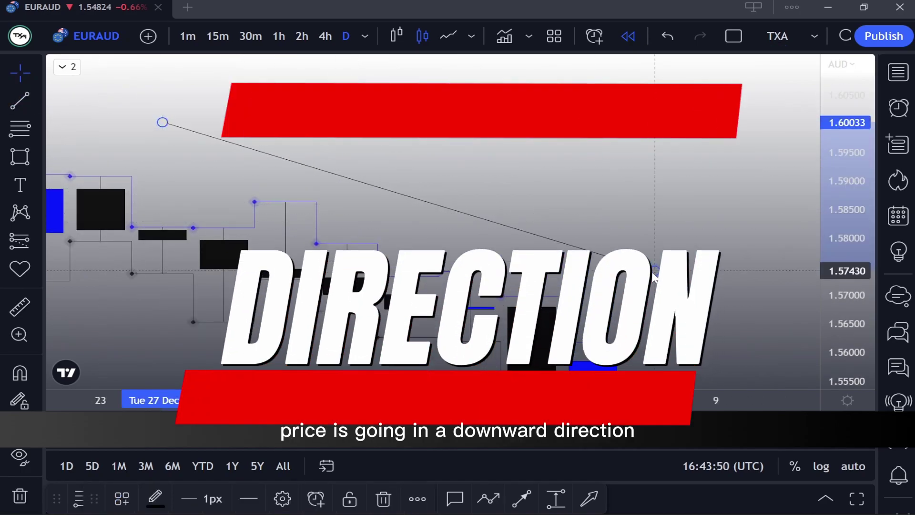
Set the descending trend line's right end to an arrow in its style settings.
{"action": "double_click", "coordinate": [656, 271]}
{"action": "left_click", "coordinate": [348, 398]}
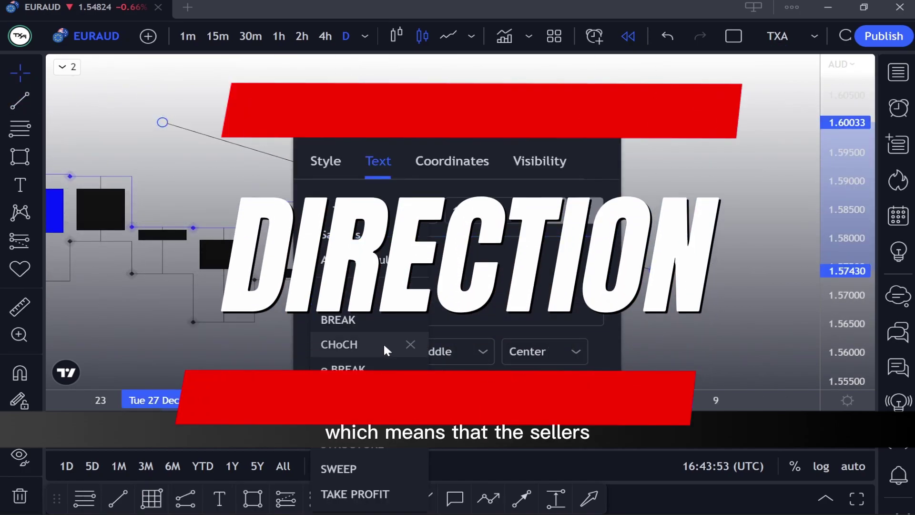
{"action": "left_click", "coordinate": [335, 161]}
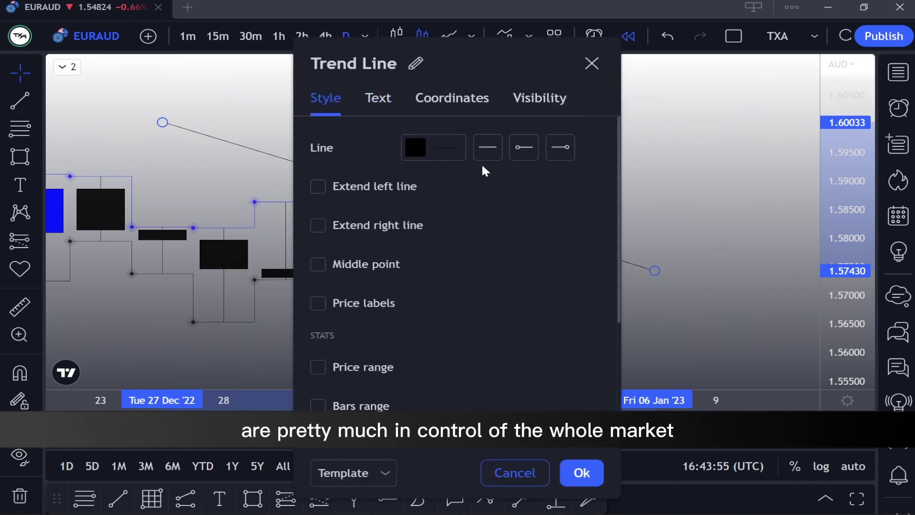
{"action": "left_click", "coordinate": [556, 153]}
{"action": "left_click", "coordinate": [568, 201]}
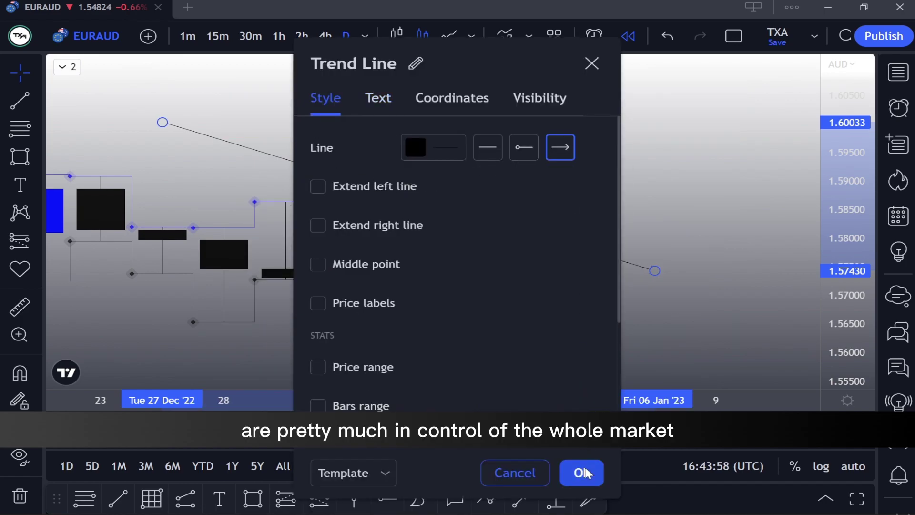
{"action": "left_click", "coordinate": [582, 472]}
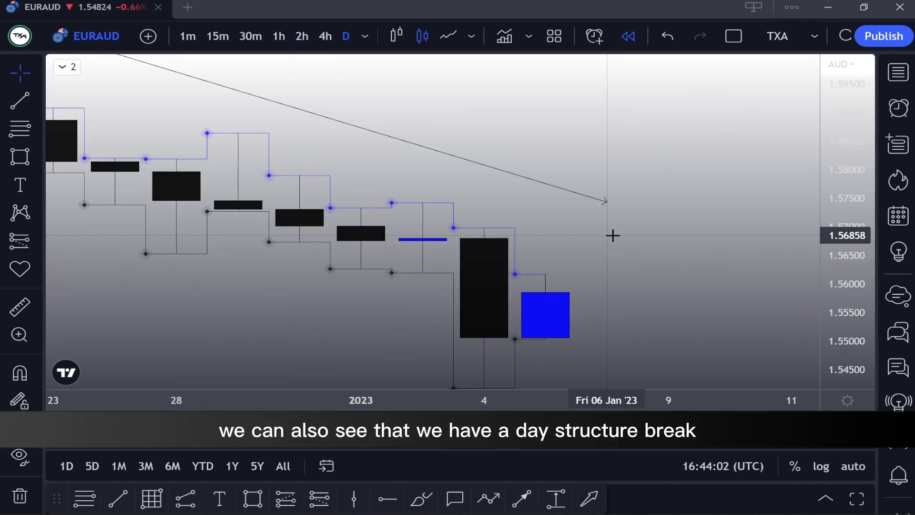
Mark the broken daily low at 1.56191 from 3 to 9 Jan '23 with a red 3px line labelled DAY STRUCTURE BREAK.
{"action": "left_click", "coordinate": [20, 101]}
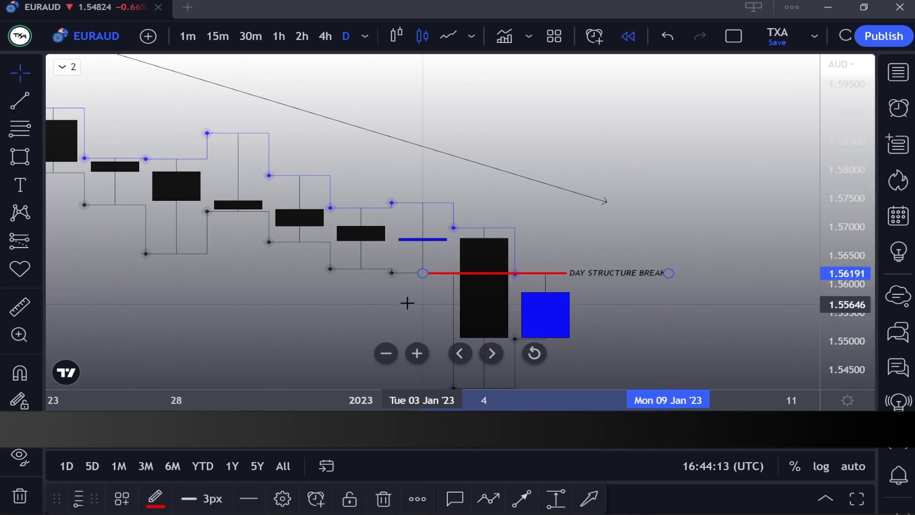
{"action": "left_click_drag", "start_coordinate": [716, 314], "coordinate": [718, 292]}
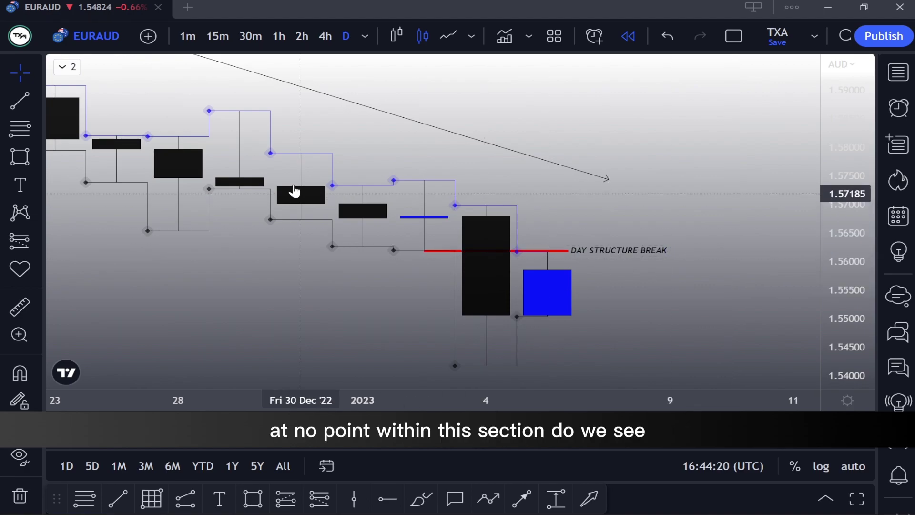
Sketch a zigzag path with the Path tool over the daily candles around the structure break.
{"action": "left_click", "coordinate": [37, 157]}
{"action": "left_click", "coordinate": [158, 317]}
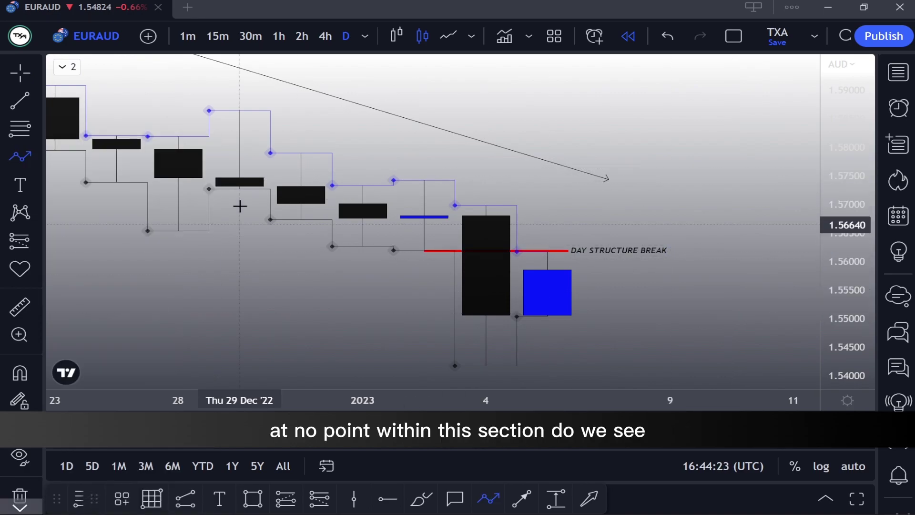
{"action": "left_click", "coordinate": [301, 101]}
{"action": "left_click", "coordinate": [363, 177]}
{"action": "left_click", "coordinate": [486, 263]}
{"action": "left_click", "coordinate": [610, 173]}
{"action": "left_click", "coordinate": [654, 353]}
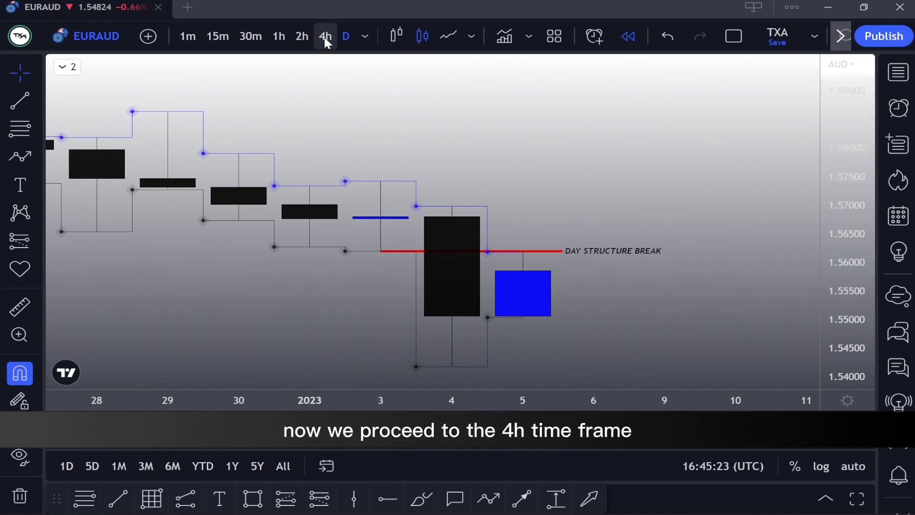
Switch to the 4h timeframe and draw a supply rectangle from about 1.56749 to 1.56966, spanning 3 Jan 18:00 to 9 Jan 06:00.
{"action": "left_click", "coordinate": [325, 36]}
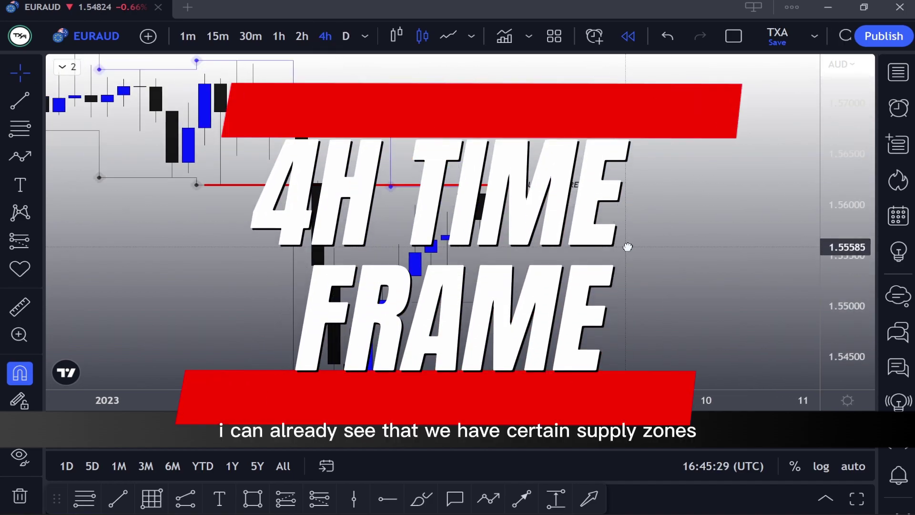
{"action": "left_click", "coordinate": [39, 157]}
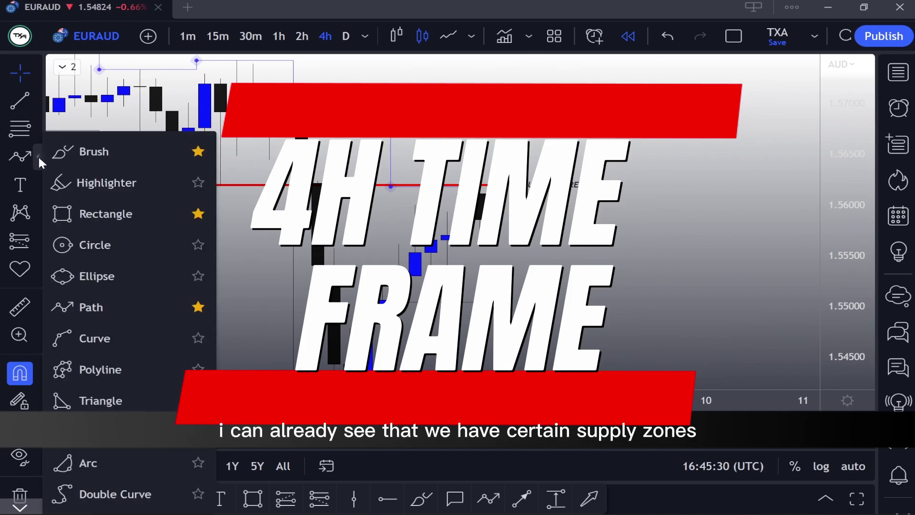
{"action": "left_click", "coordinate": [107, 209]}
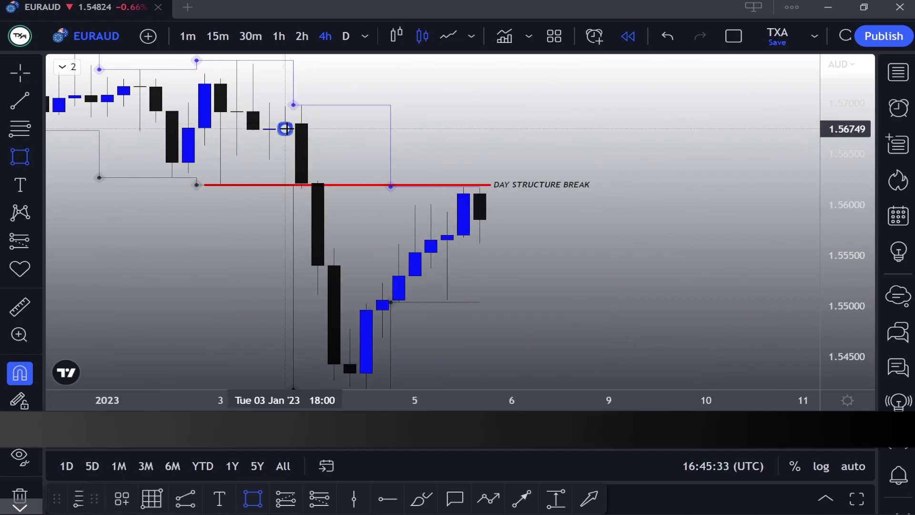
{"action": "left_click_drag", "start_coordinate": [284, 116], "coordinate": [621, 137]}
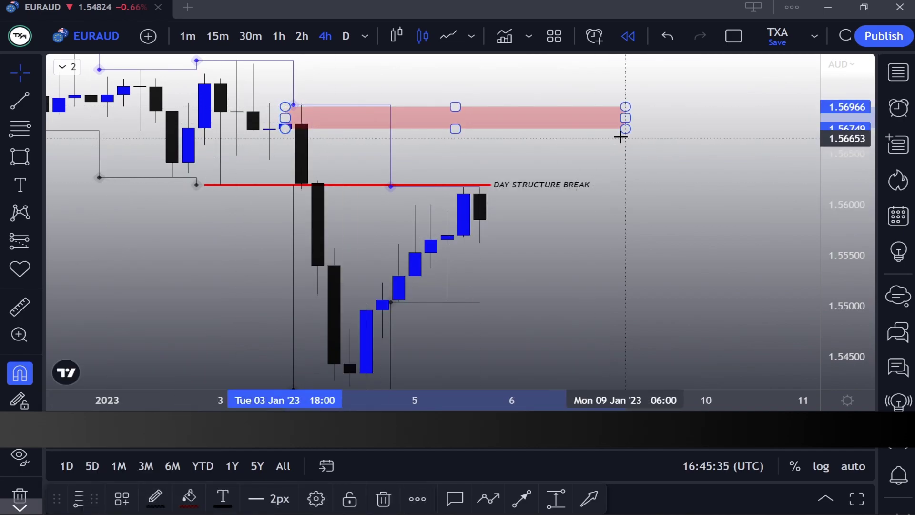
Apply the 4H ZONE template to the supply rectangle above the day structure break.
{"action": "double_click", "coordinate": [624, 118]}
{"action": "left_click", "coordinate": [353, 397]}
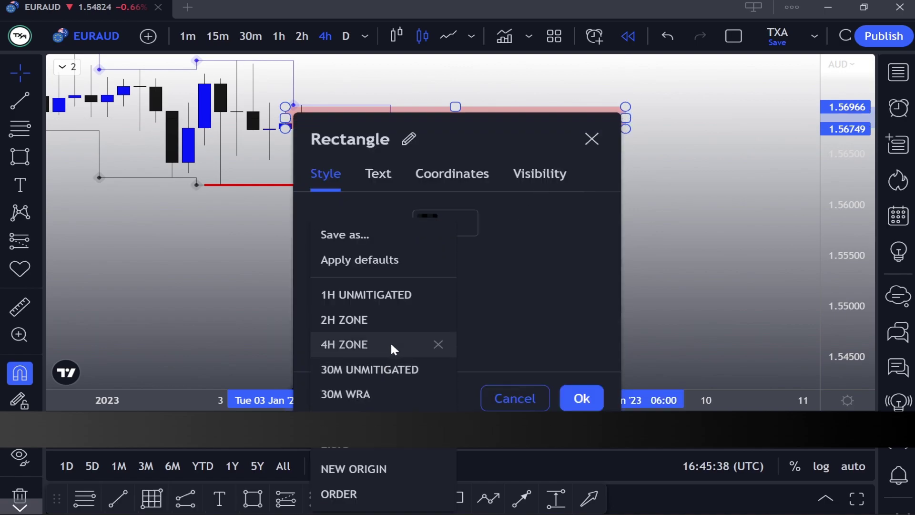
{"action": "left_click", "coordinate": [392, 341]}
{"action": "left_click", "coordinate": [582, 398]}
Draw a rectangle over the wick below the structure break, 1.56108 to 1.56176, extend it to 10 Jan 22:00 and apply the 4H ZONE template.
{"action": "left_click_drag", "start_coordinate": [631, 266], "coordinate": [644, 294]}
{"action": "left_click_drag", "start_coordinate": [832, 345], "coordinate": [829, 225]}
{"action": "left_click_drag", "start_coordinate": [662, 282], "coordinate": [599, 227]}
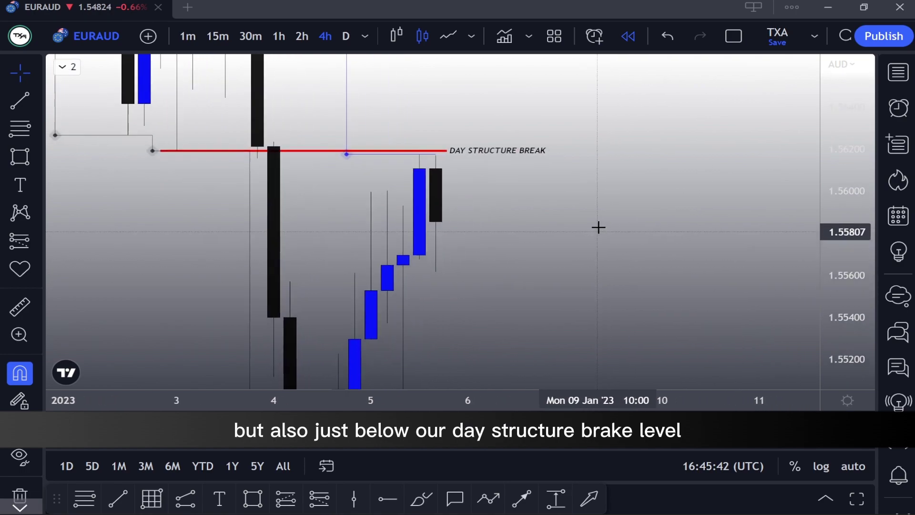
{"action": "left_click", "coordinate": [14, 163]}
{"action": "left_click", "coordinate": [413, 164]}
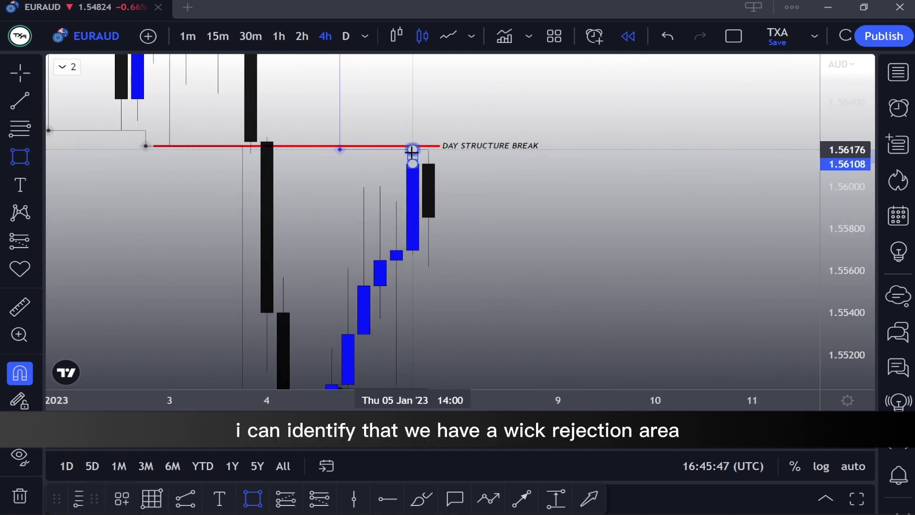
{"action": "left_click", "coordinate": [413, 150]}
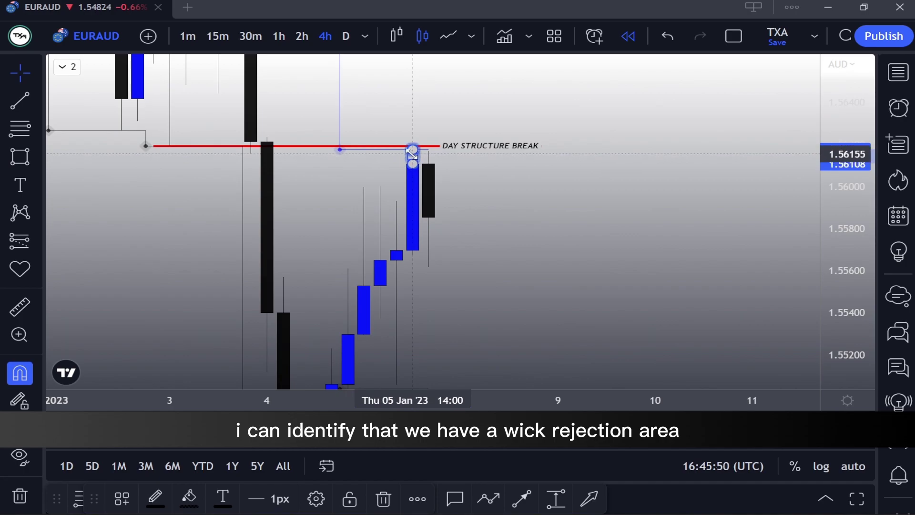
{"action": "left_click_drag", "start_coordinate": [413, 157], "coordinate": [731, 186]}
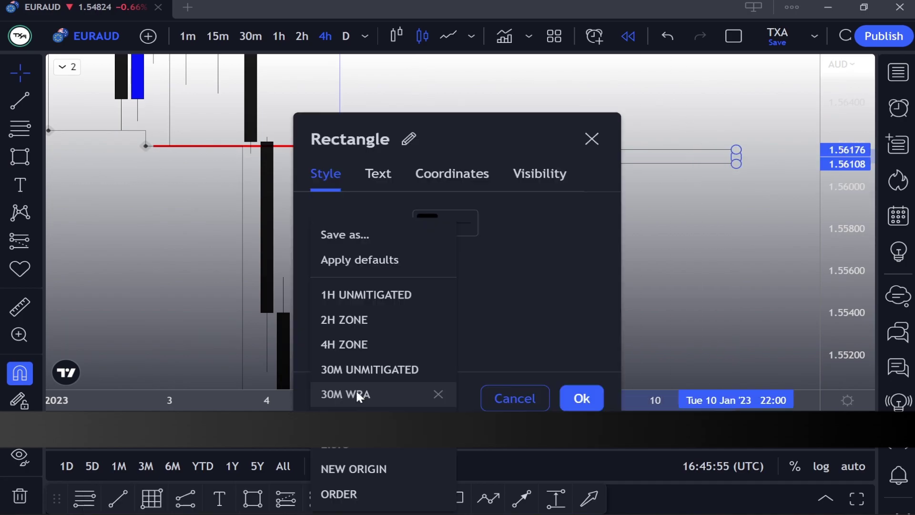
{"action": "left_click", "coordinate": [394, 343]}
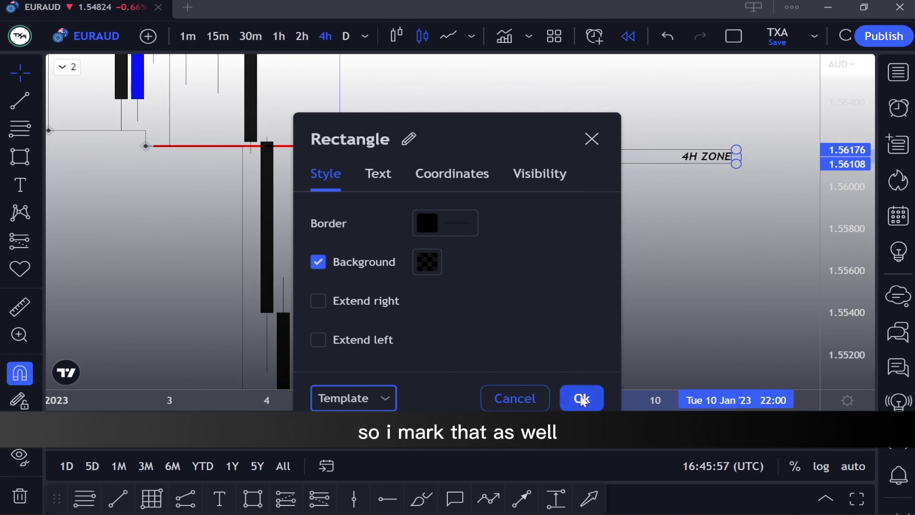
{"action": "left_click", "coordinate": [582, 398]}
Switch to the 2h timeframe and draw a rectangle over the wick from 1.56092 to 1.56176, extending from 5 Jan 16:00 to 11 Jan 08:00.
{"action": "left_click_drag", "start_coordinate": [649, 270], "coordinate": [661, 246]}
{"action": "left_click_drag", "start_coordinate": [832, 145], "coordinate": [832, 255]}
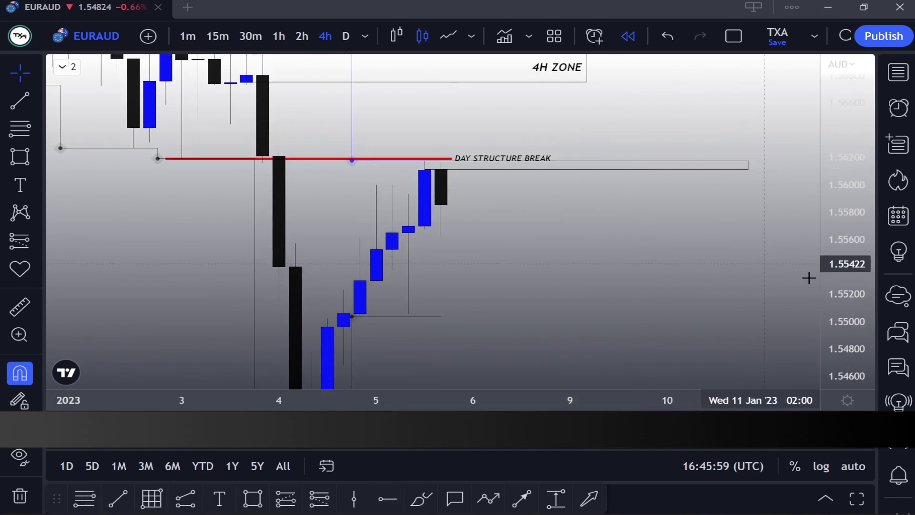
{"action": "left_click_drag", "start_coordinate": [840, 319], "coordinate": [842, 212]}
{"action": "left_click_drag", "start_coordinate": [688, 217], "coordinate": [605, 309]}
{"action": "left_click", "coordinate": [303, 36]}
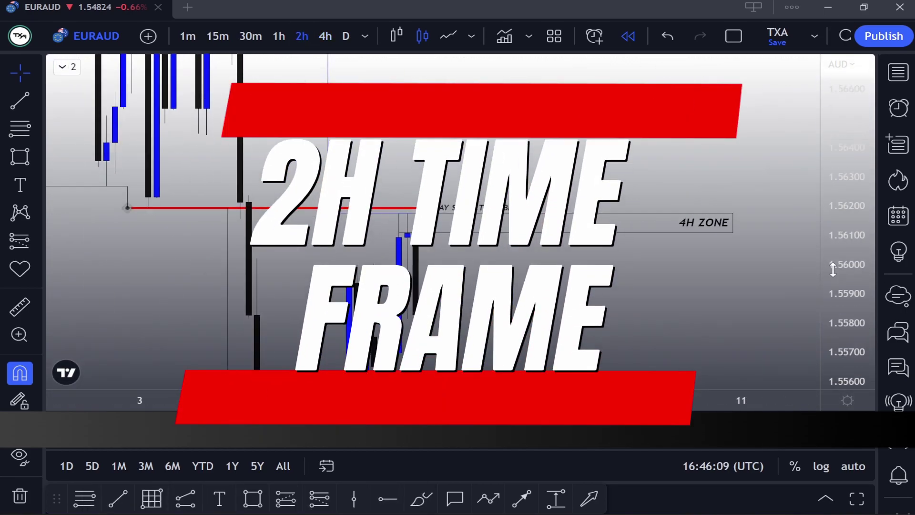
{"action": "left_click_drag", "start_coordinate": [834, 270], "coordinate": [833, 251]}
{"action": "left_click_drag", "start_coordinate": [617, 295], "coordinate": [566, 247]}
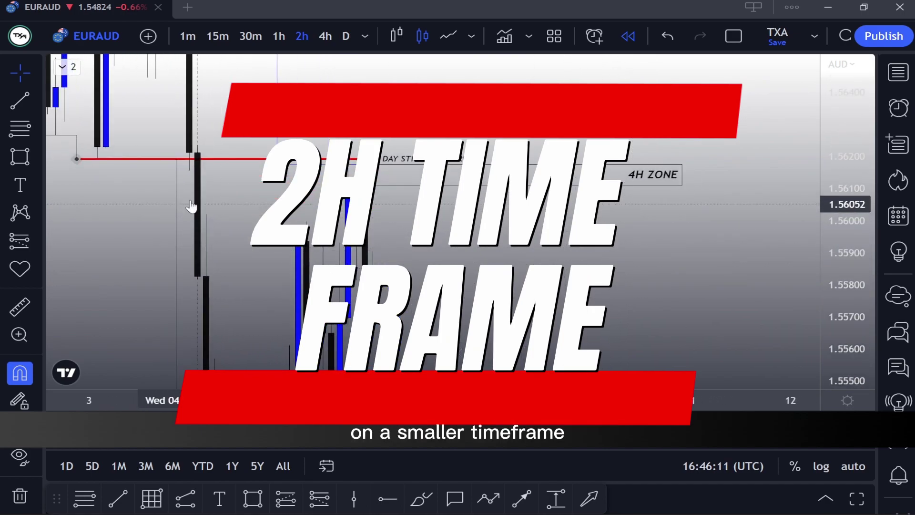
{"action": "left_click", "coordinate": [29, 160]}
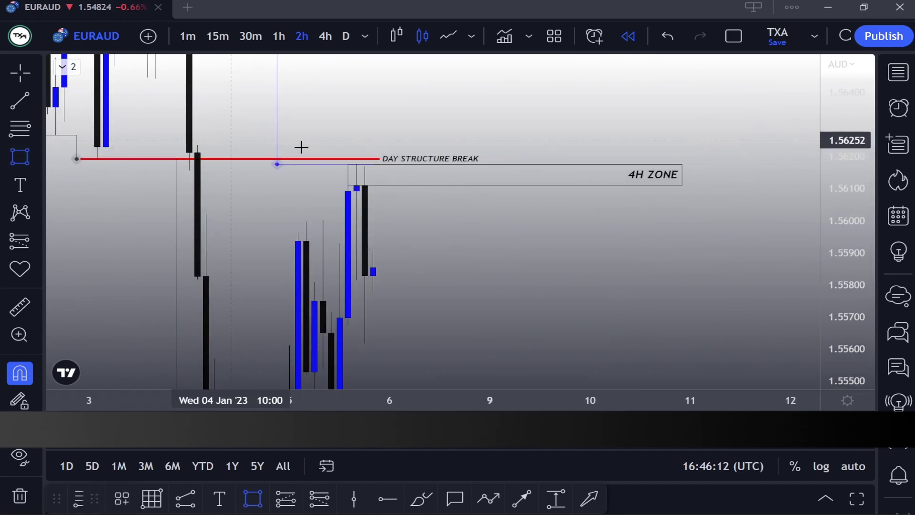
{"action": "left_click", "coordinate": [357, 191]}
{"action": "left_click", "coordinate": [357, 167]}
{"action": "left_click_drag", "start_coordinate": [357, 177], "coordinate": [724, 177]}
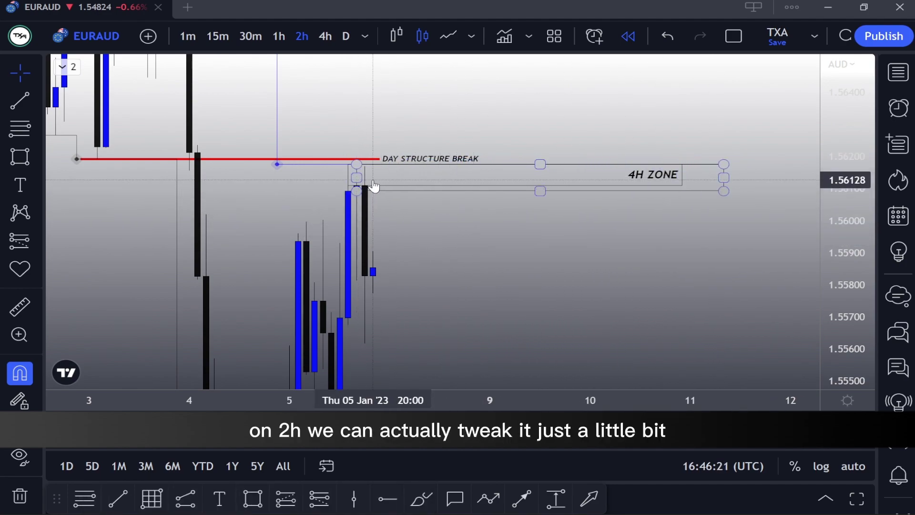
Delete the 4H ZONE rectangle that overlaps the new 2h rectangle below the day structure break.
{"action": "left_click", "coordinate": [390, 186]}
{"action": "key", "text": "Delete"}
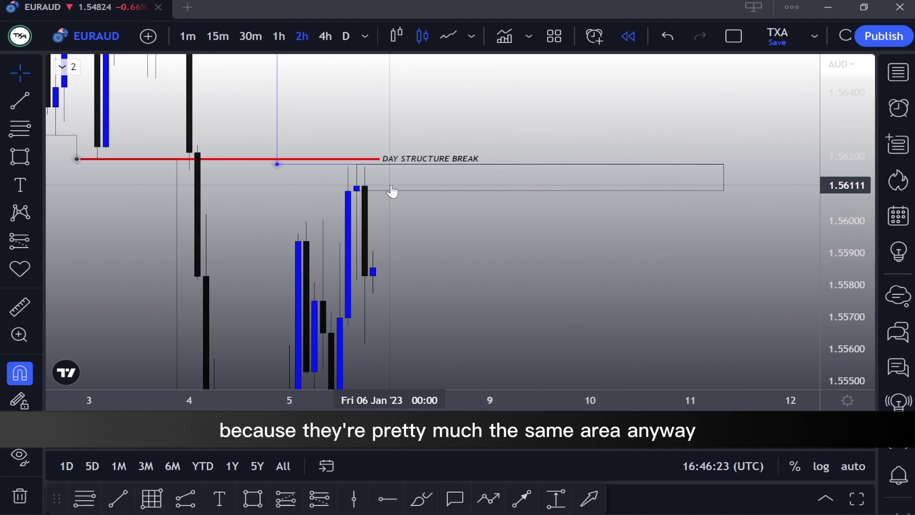
{"action": "left_click_drag", "start_coordinate": [356, 191], "coordinate": [352, 193]}
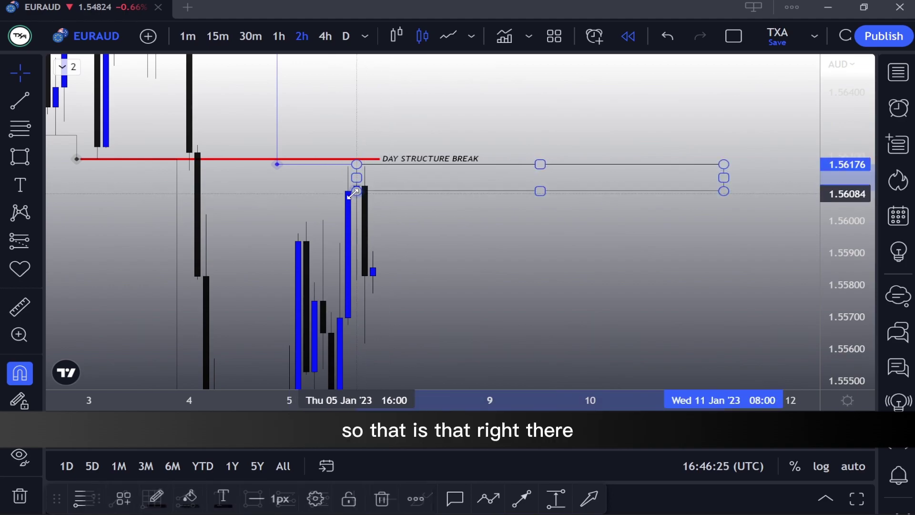
{"action": "left_click", "coordinate": [421, 232]}
Apply the 2H ZONE template to the rectangle just below the day structure break.
{"action": "scroll", "coordinate": [429, 273], "scroll_direction": "up", "scroll_amount": 2}
{"action": "double_click", "coordinate": [476, 191]}
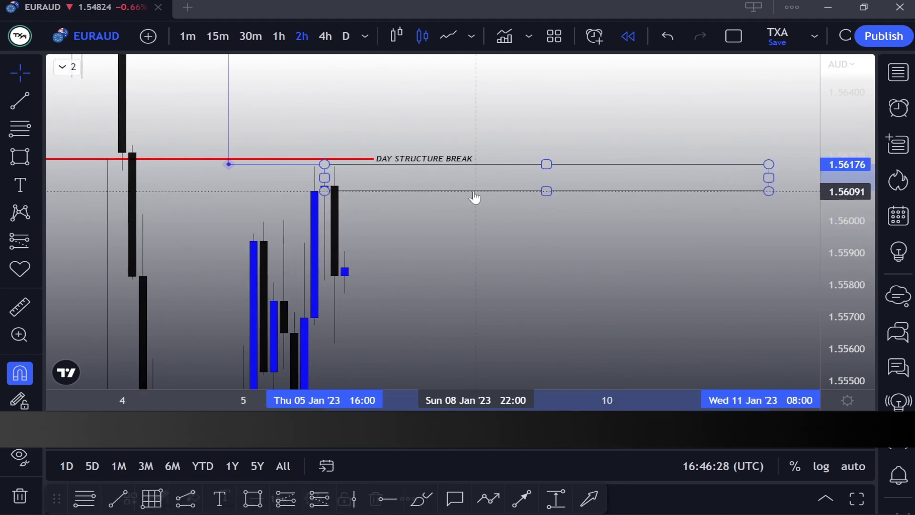
{"action": "left_click", "coordinate": [366, 399]}
{"action": "left_click", "coordinate": [389, 310]}
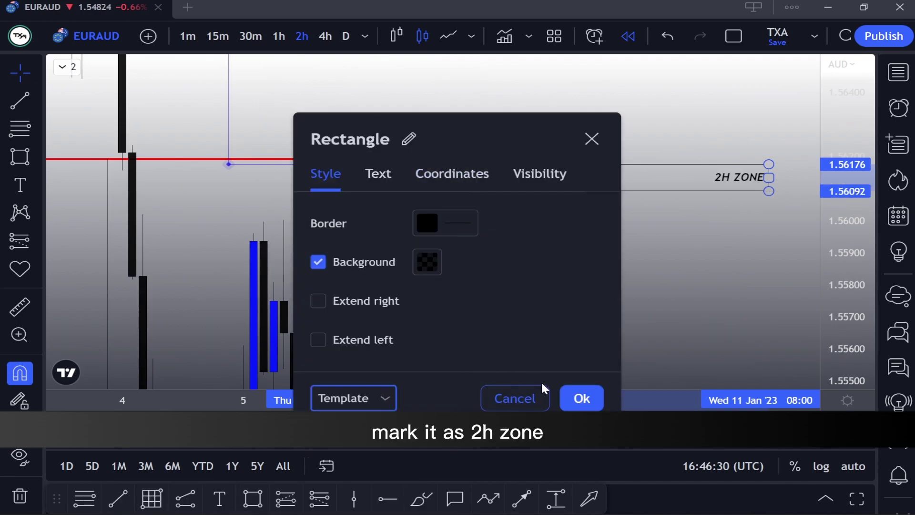
{"action": "left_click", "coordinate": [594, 396]}
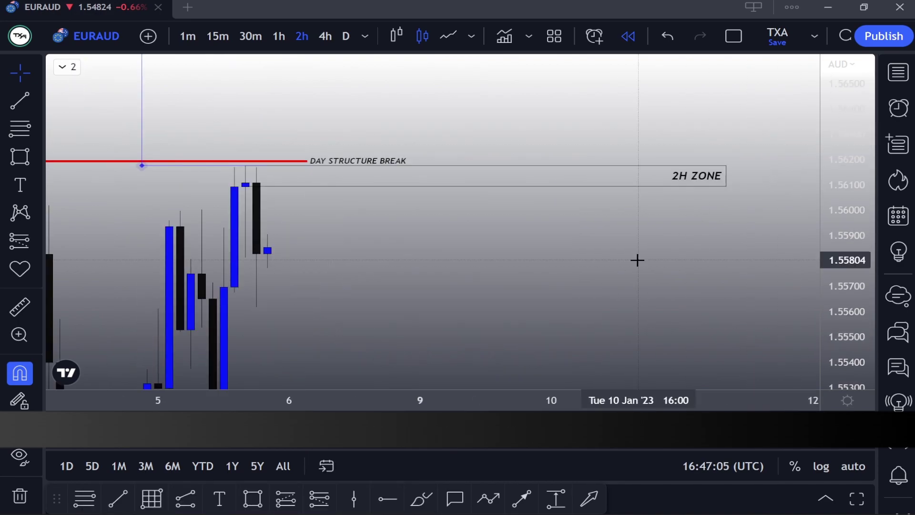
Switch to the 1h timeframe and draw an order block rectangle from 1.56041 to 1.56176, extending from 5 Jan 17:00 to 10 Jan 13:00.
{"action": "left_click", "coordinate": [285, 42]}
{"action": "scroll", "coordinate": [496, 252], "scroll_direction": "down", "scroll_amount": 1}
{"action": "scroll", "coordinate": [380, 219], "scroll_direction": "up", "scroll_amount": 4}
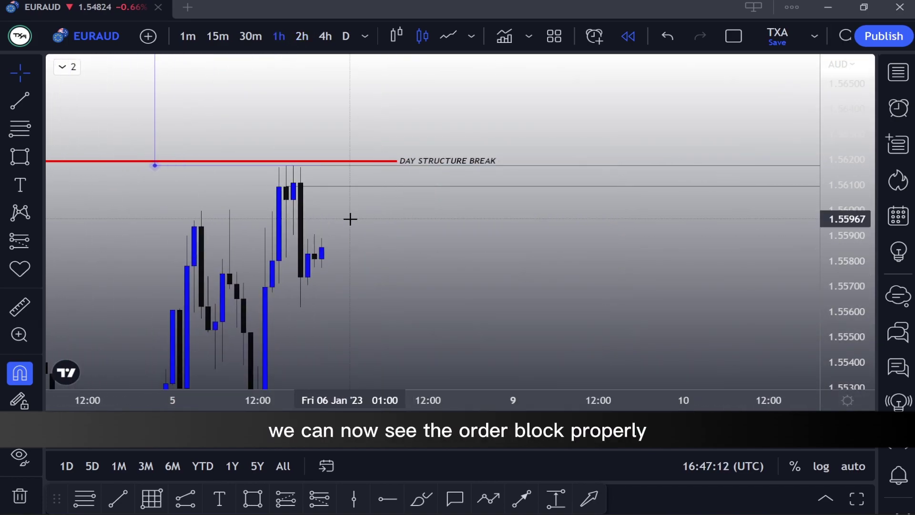
{"action": "left_click_drag", "start_coordinate": [279, 208], "coordinate": [185, 223]}
{"action": "scroll", "coordinate": [420, 229], "scroll_direction": "down", "scroll_amount": 2}
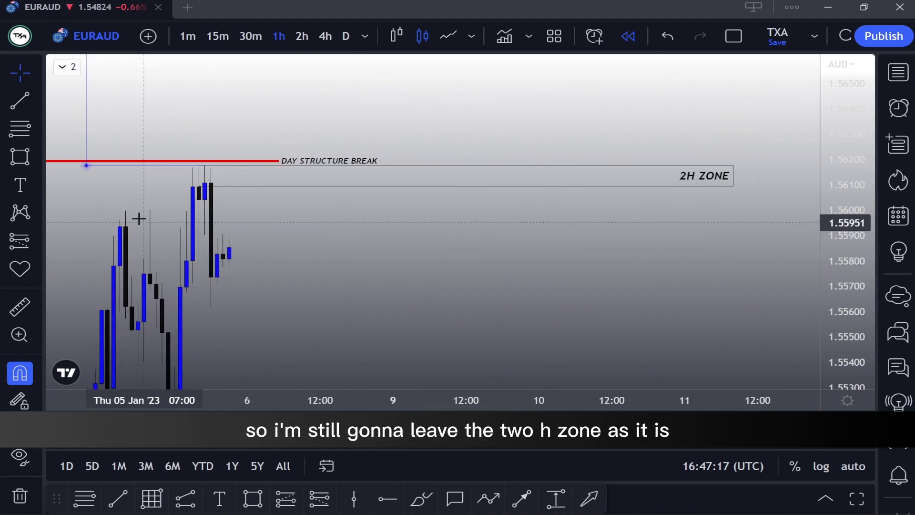
{"action": "left_click", "coordinate": [16, 157]}
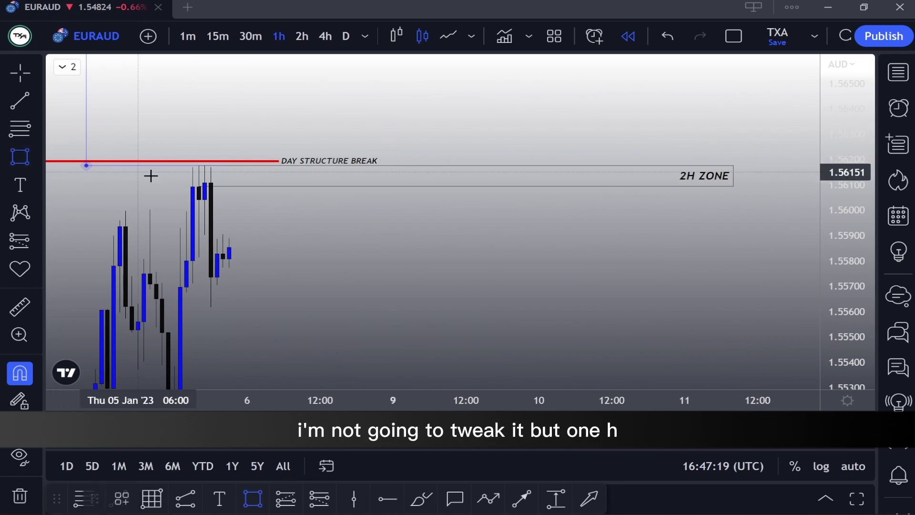
{"action": "left_click", "coordinate": [205, 200]}
{"action": "left_click", "coordinate": [204, 166]}
{"action": "left_click_drag", "start_coordinate": [205, 183], "coordinate": [621, 224]}
{"action": "left_click", "coordinate": [620, 228]}
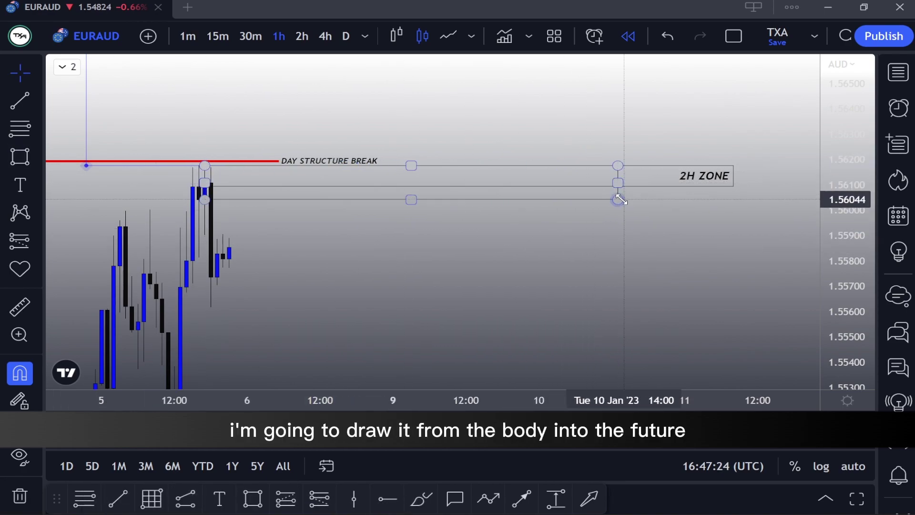
Apply the 1H UNMITIGATED template to the order block rectangle overlapping the 2H zone.
{"action": "double_click", "coordinate": [621, 200]}
{"action": "left_click", "coordinate": [369, 395]}
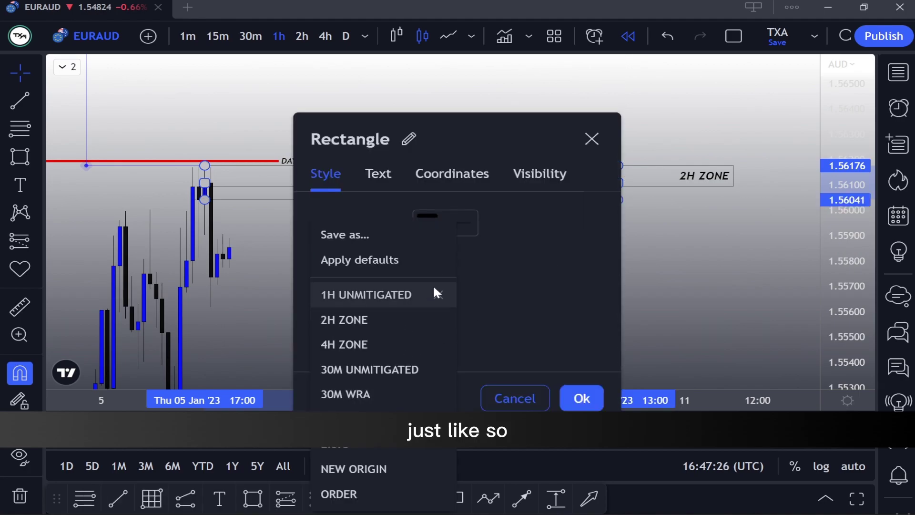
{"action": "left_click", "coordinate": [409, 292]}
{"action": "left_click", "coordinate": [582, 399]}
{"action": "scroll", "coordinate": [496, 300], "scroll_direction": "up", "scroll_amount": 4}
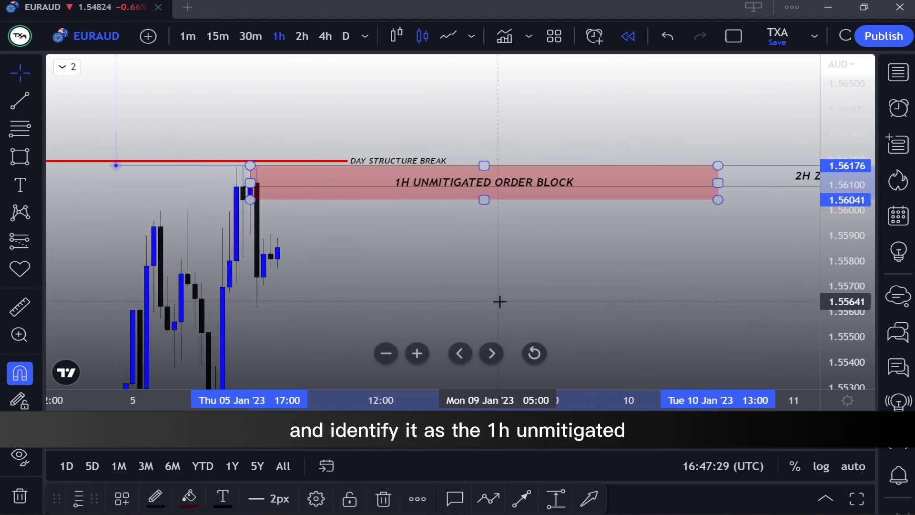
Draw a rectangle directly below the 1H order block, from 1.56041 to 1.55902, spanning 5 Jan 16:00 to 9 Jan 19:00.
{"action": "left_click", "coordinate": [20, 156]}
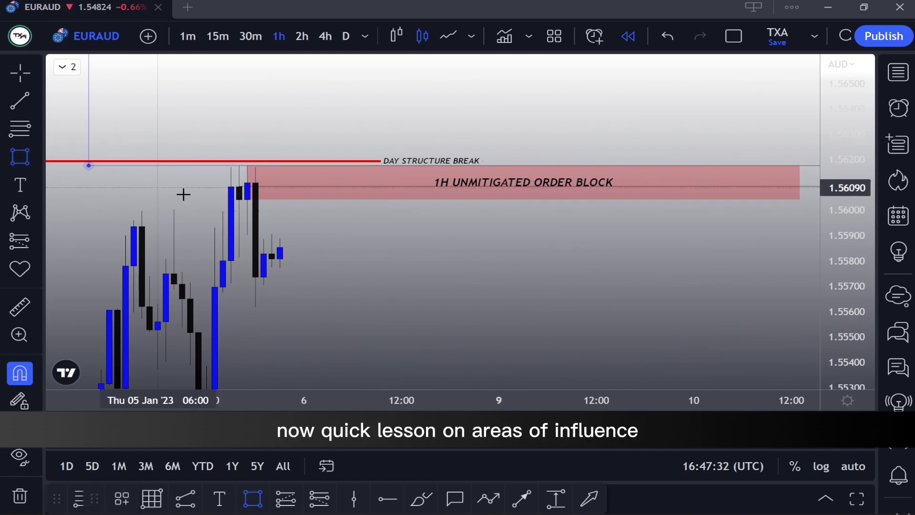
{"action": "left_click", "coordinate": [238, 203]}
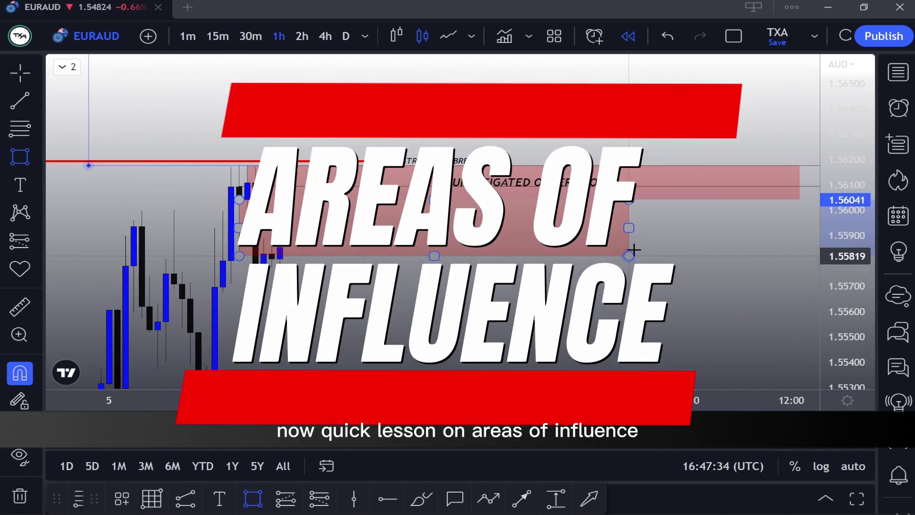
{"action": "left_click", "coordinate": [652, 235]}
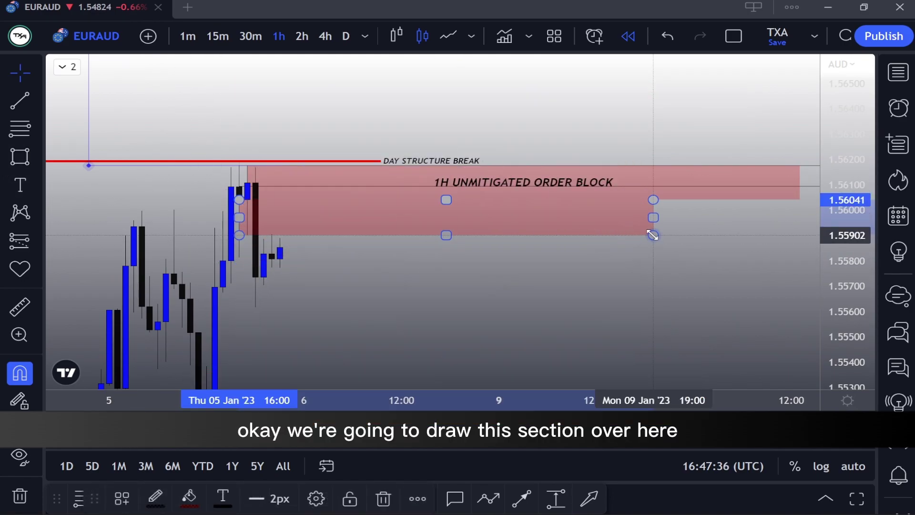
Change the background of the rectangle below the 1H order block to yellow.
{"action": "double_click", "coordinate": [653, 235]}
{"action": "left_click", "coordinate": [424, 262]}
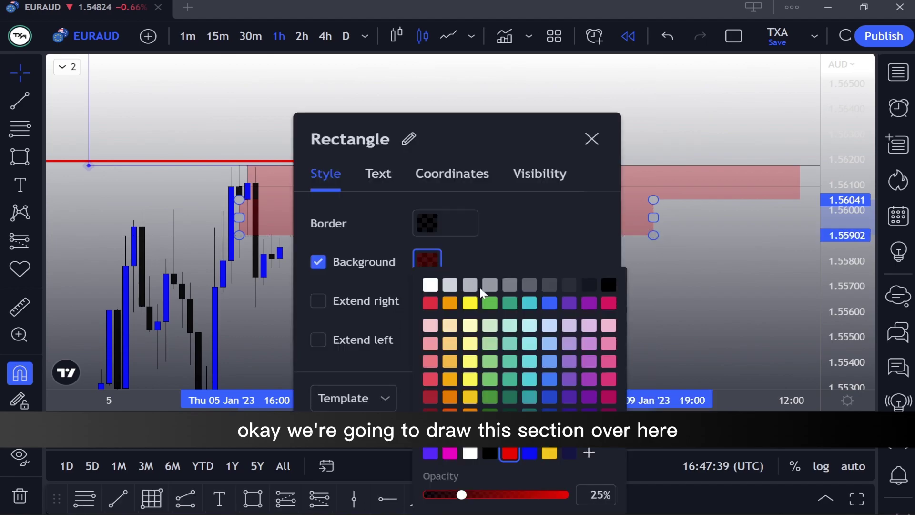
{"action": "left_click", "coordinate": [469, 303]}
{"action": "left_click", "coordinate": [552, 226]}
{"action": "left_click", "coordinate": [588, 395]}
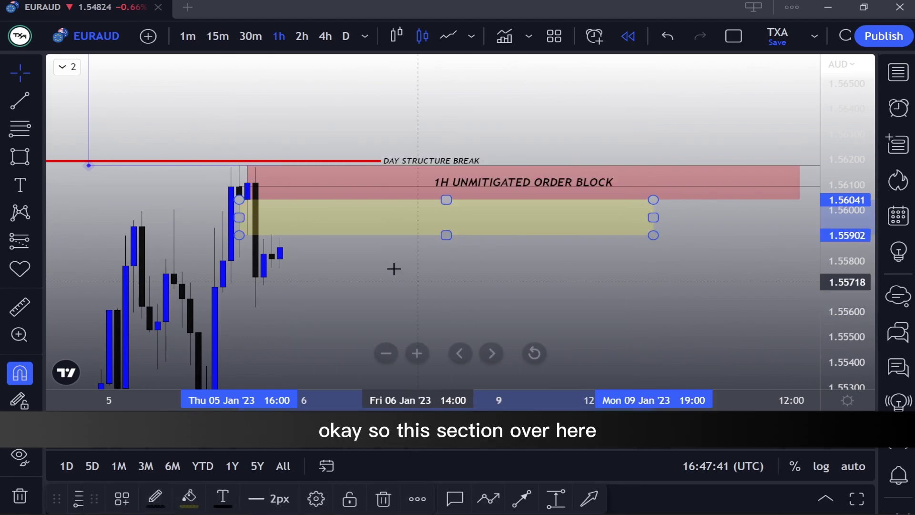
{"action": "left_click", "coordinate": [386, 264]}
{"action": "left_click", "coordinate": [253, 218]}
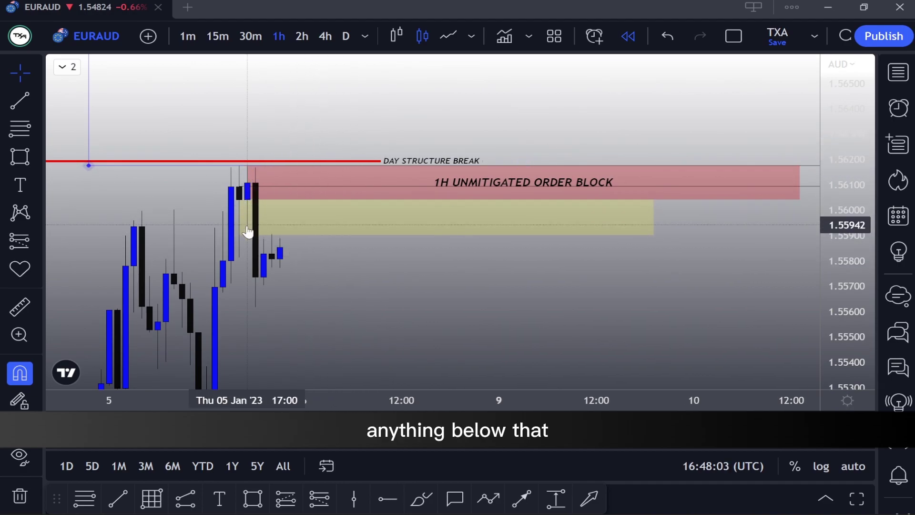
Label the yellow rectangle below the order block "land of regret".
{"action": "double_click", "coordinate": [339, 236]}
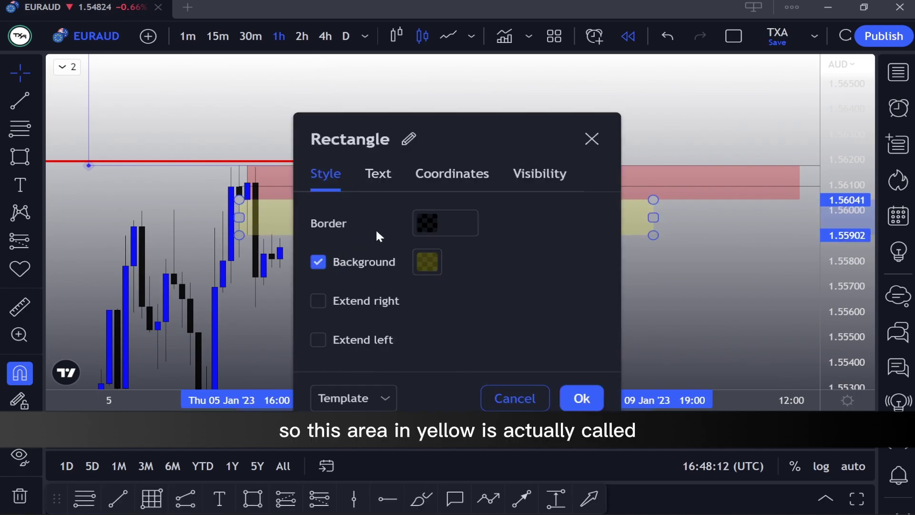
{"action": "left_click", "coordinate": [378, 174]}
{"action": "type", "text": "land of regret"}
{"action": "left_click", "coordinate": [582, 399]}
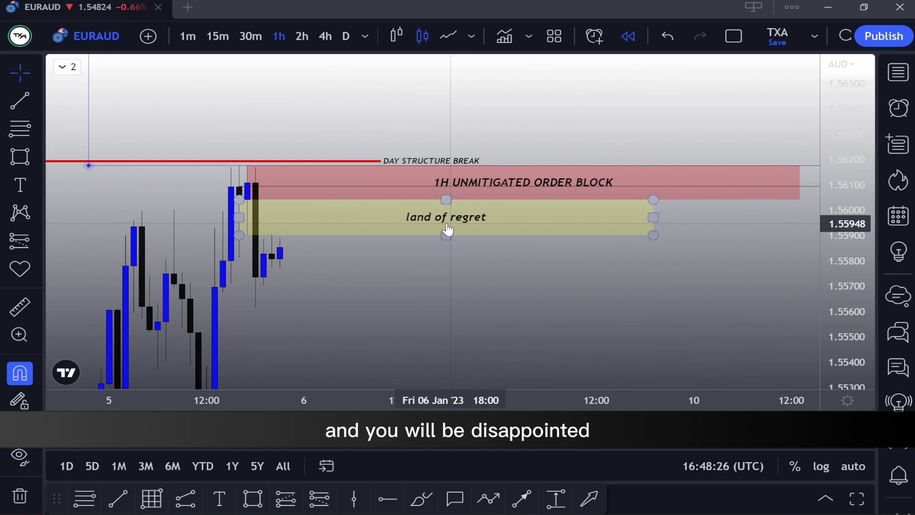
Advance the chart replay to about 06:00 on 6 Jan and show the Killzones indicator for the Asia session boxes.
{"action": "scroll", "coordinate": [453, 274], "scroll_direction": "down", "scroll_amount": 1}
{"action": "left_click", "coordinate": [453, 429]}
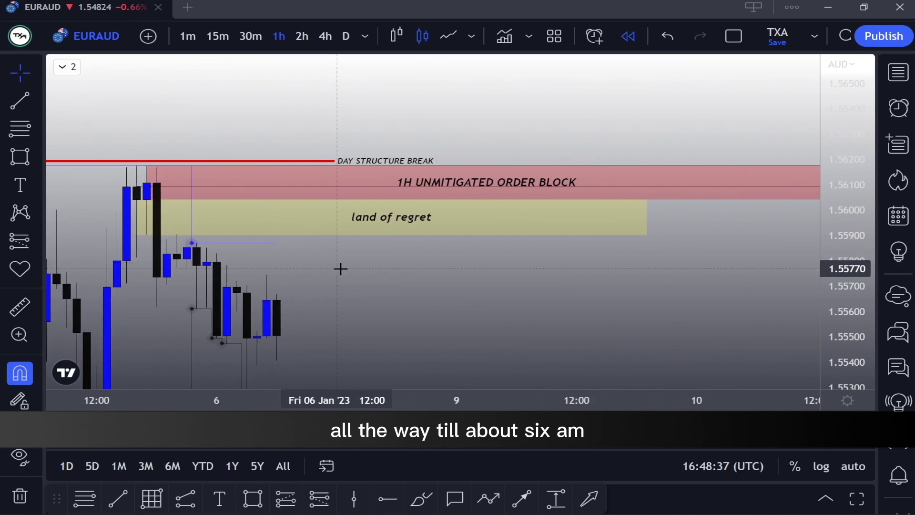
{"action": "left_click", "coordinate": [66, 67]}
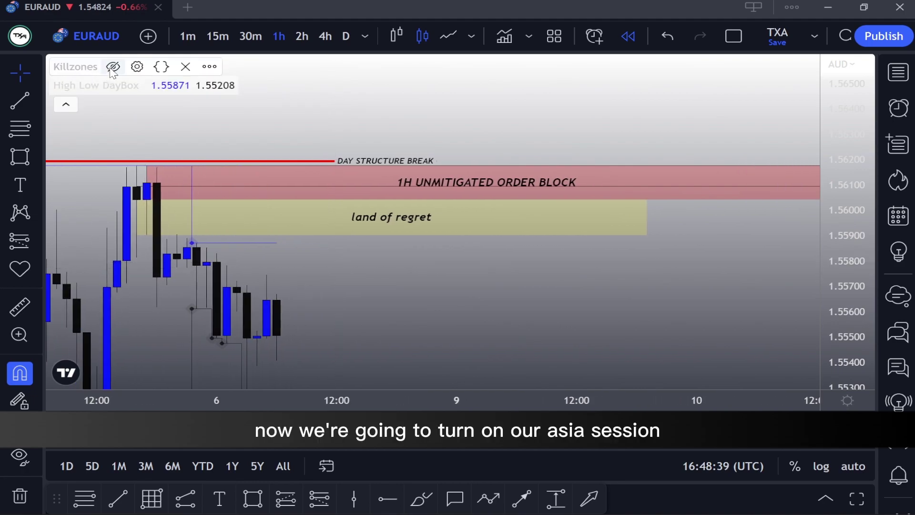
{"action": "left_click", "coordinate": [114, 68]}
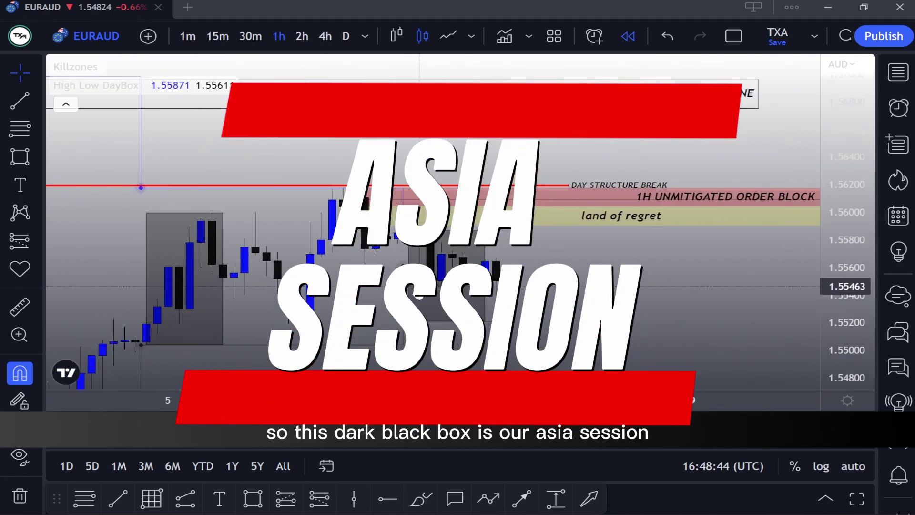
{"action": "left_click_drag", "start_coordinate": [557, 328], "coordinate": [497, 350]}
{"action": "scroll", "coordinate": [514, 285], "scroll_direction": "down", "scroll_amount": 1}
{"action": "left_click_drag", "start_coordinate": [583, 296], "coordinate": [585, 252]}
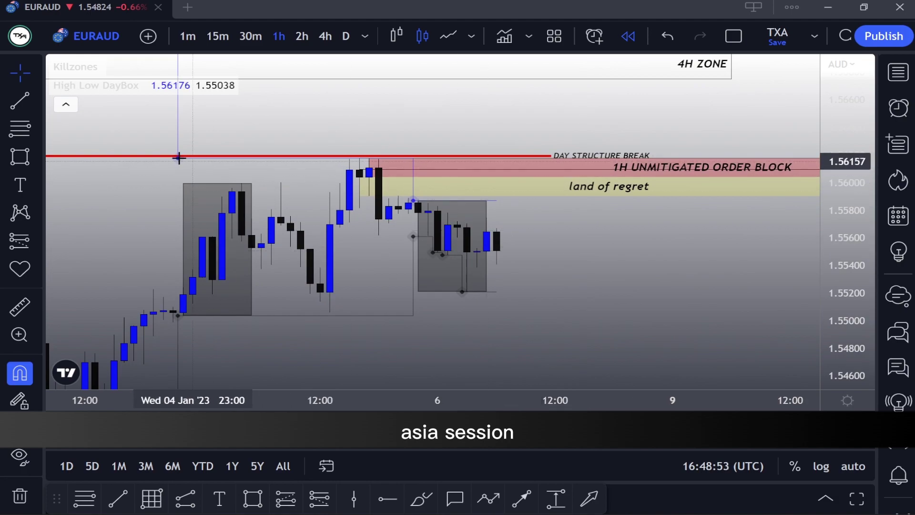
{"action": "left_click", "coordinate": [66, 106]}
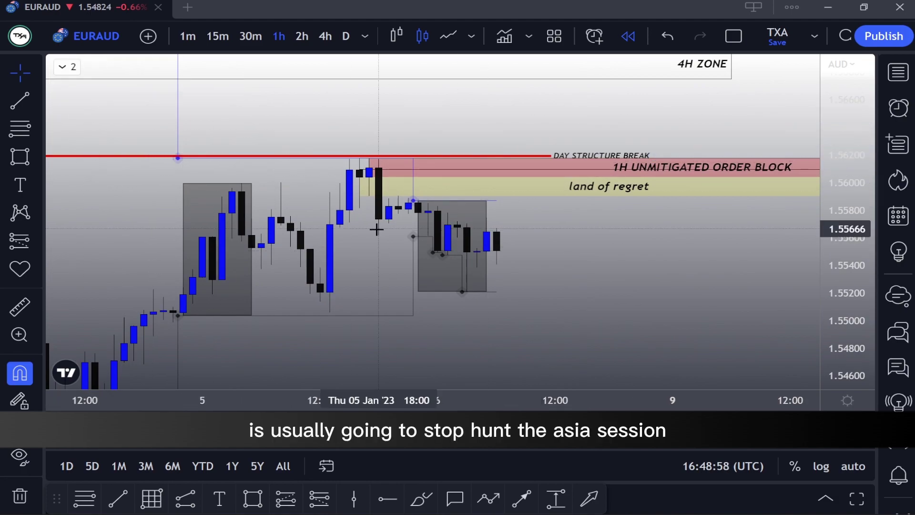
Turn off magnet snapping and draw a £ $ ¥ liquidity trend line at about 1.559, starting 5 Jan 20:00.
{"action": "left_click", "coordinate": [14, 97]}
{"action": "left_click", "coordinate": [20, 373]}
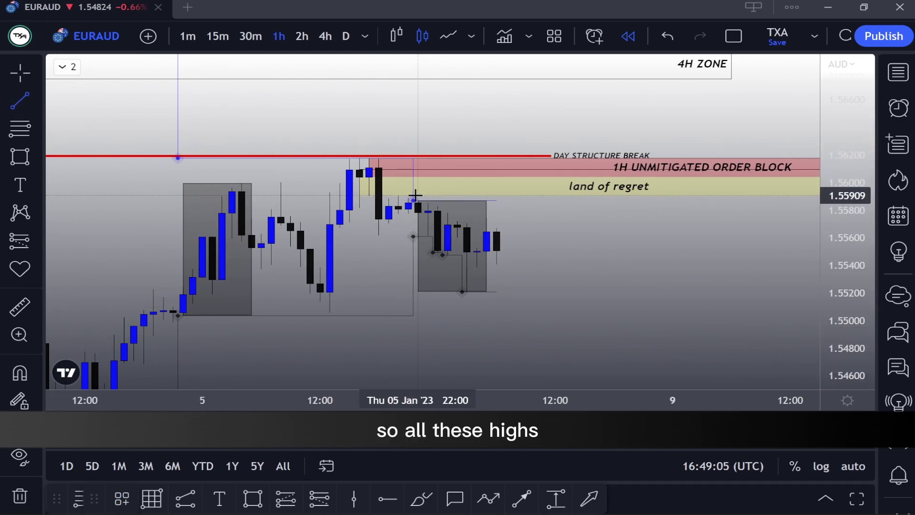
{"action": "left_click", "coordinate": [415, 194]}
{"action": "key", "text": "Escape"}
{"action": "scroll", "coordinate": [641, 290], "scroll_direction": "up", "scroll_amount": 7}
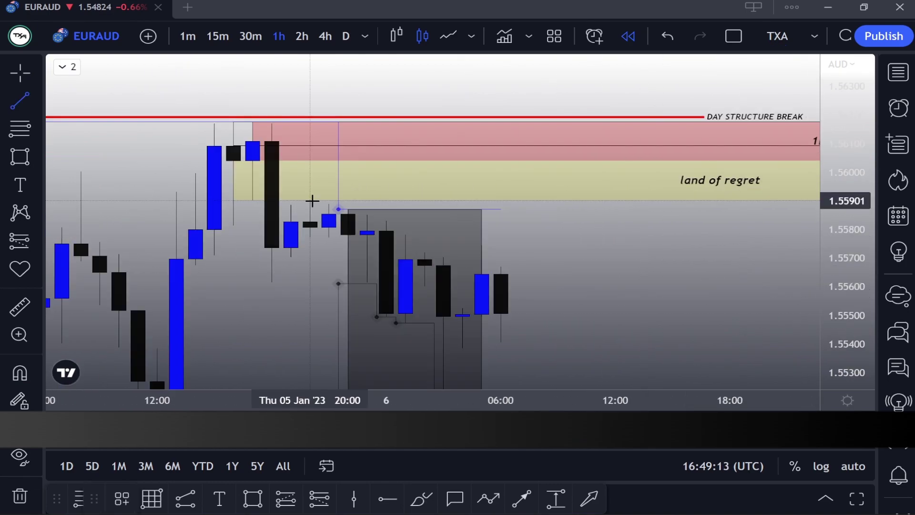
{"action": "left_click", "coordinate": [306, 200]}
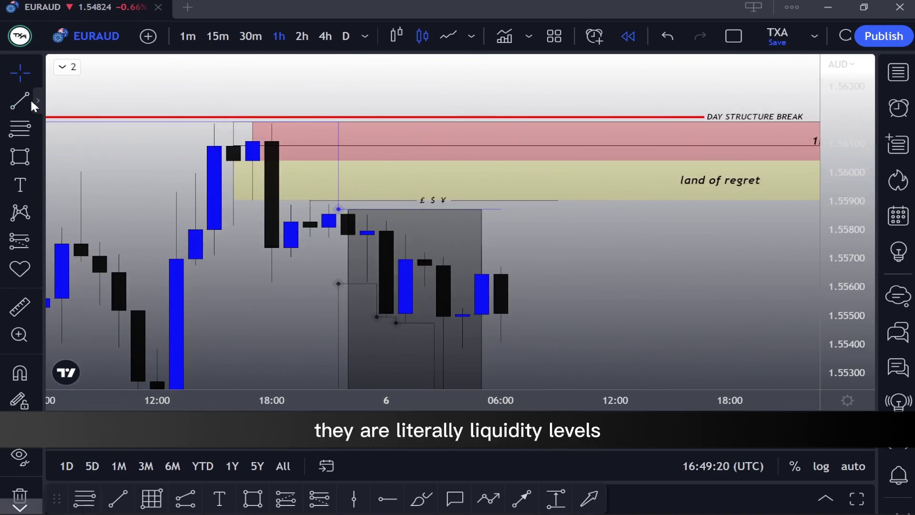
Draw a horizontal trend line at 1.55827 from 6 Jan 00:00 to 11:00 and apply the £ $ ¥ label.
{"action": "left_click", "coordinate": [31, 102]}
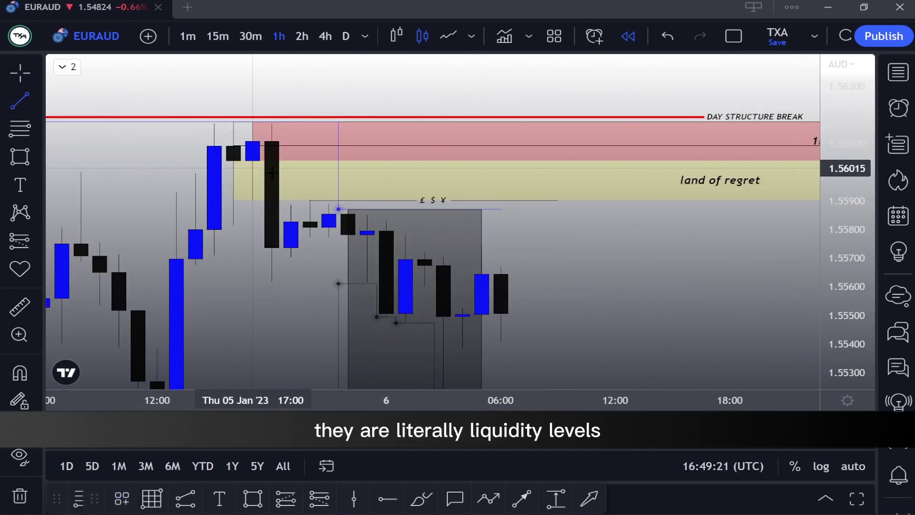
{"action": "left_click", "coordinate": [389, 222]}
{"action": "left_click", "coordinate": [596, 229], "text": "shift"}
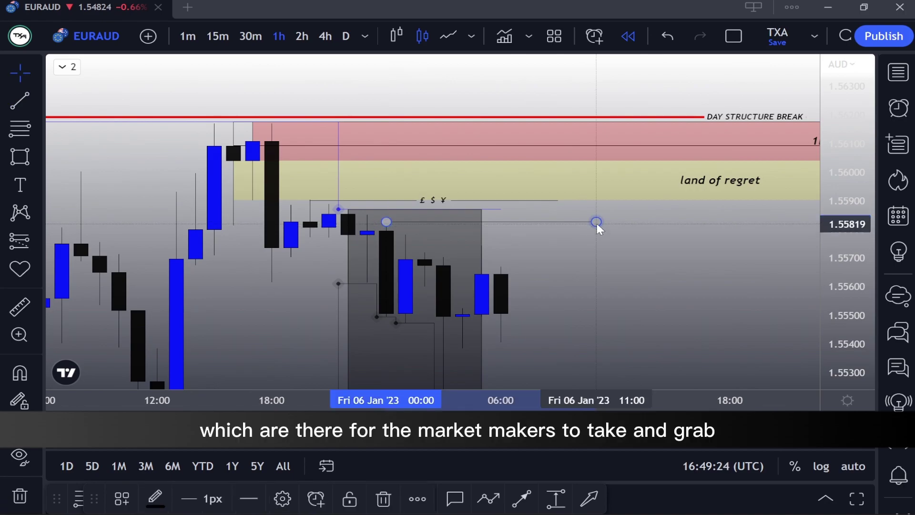
{"action": "double_click", "coordinate": [598, 225]}
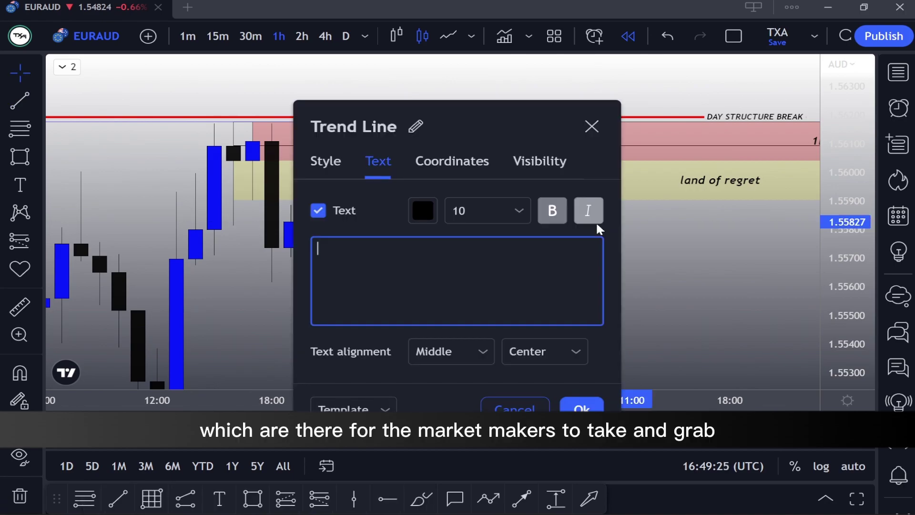
{"action": "left_click", "coordinate": [376, 405]}
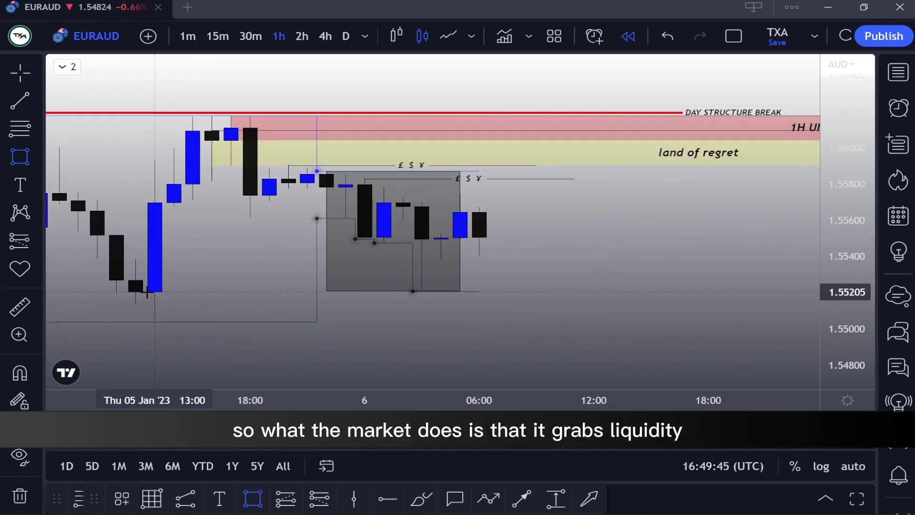
Draw a yellow rectangle below the Asia session from 1.55205 to about 1.55063, spanning 5 Jan 13:00 to 6 Jan 14:00.
{"action": "left_click_drag", "start_coordinate": [155, 292], "coordinate": [441, 281]}
{"action": "left_click", "coordinate": [636, 318]}
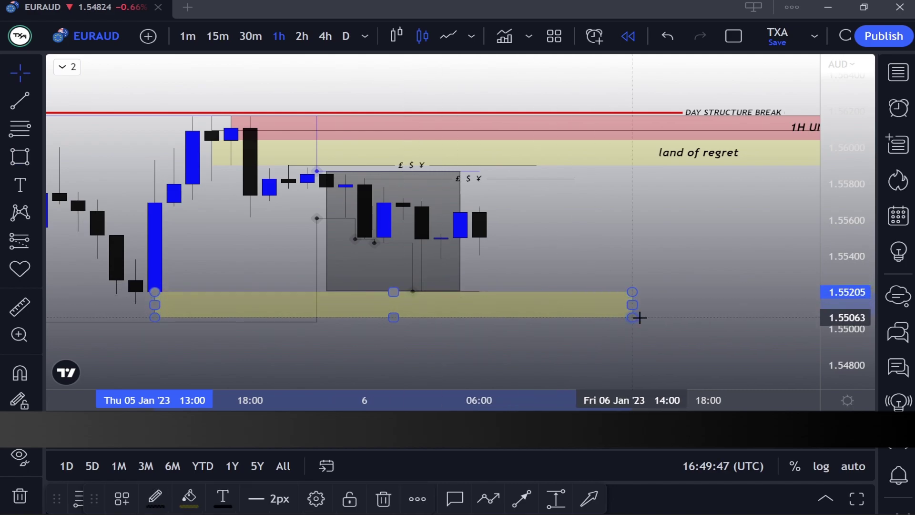
{"action": "left_click", "coordinate": [571, 249]}
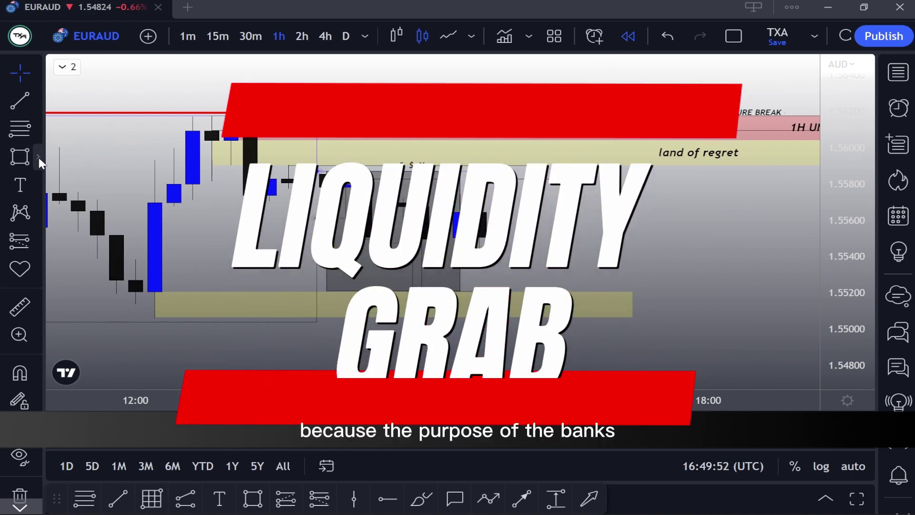
Sketch a path from the current price down into the lower yellow zone and back up toward the Asia high.
{"action": "left_click", "coordinate": [38, 156]}
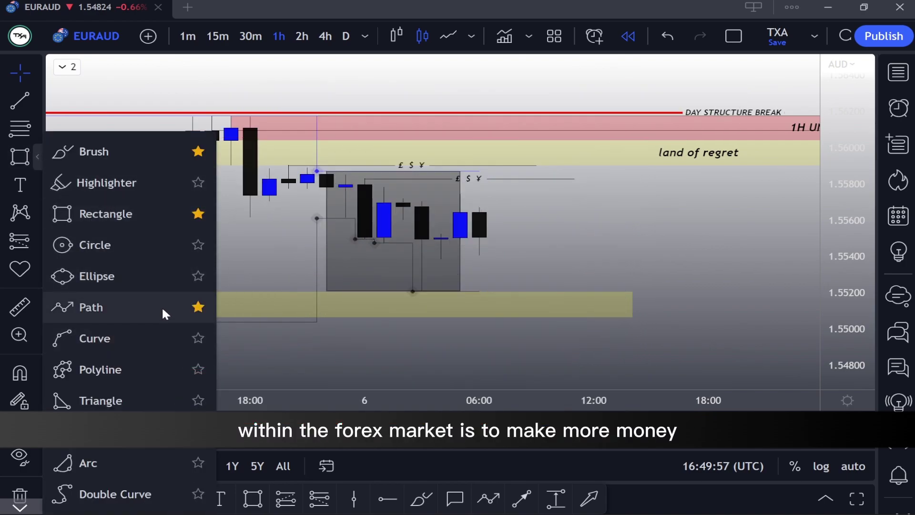
{"action": "left_click", "coordinate": [149, 309]}
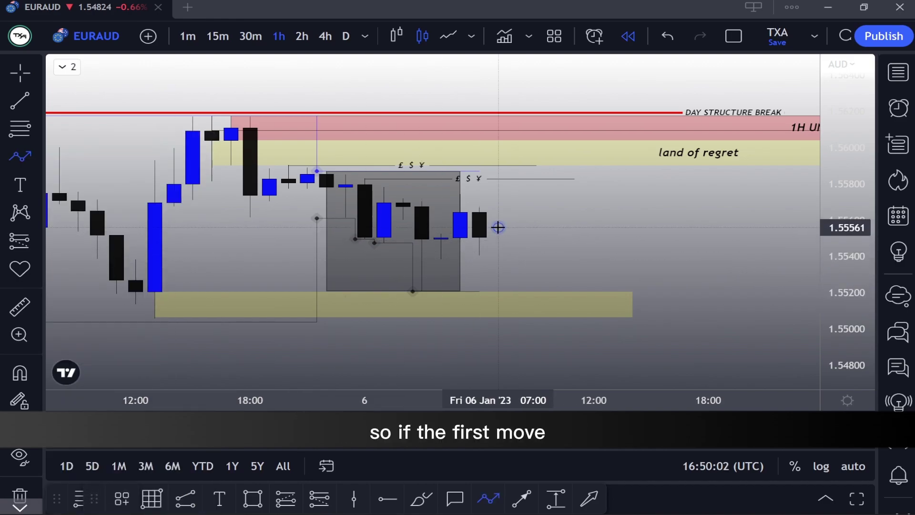
{"action": "left_click", "coordinate": [498, 227]}
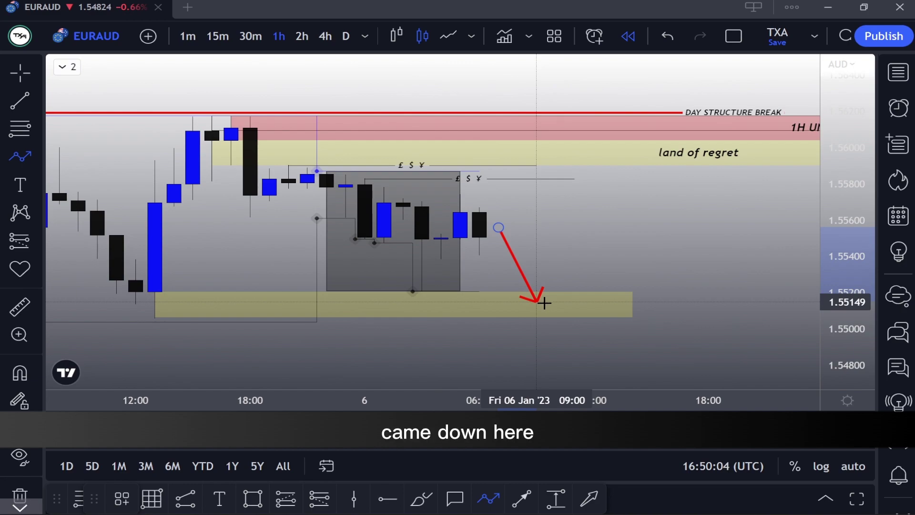
{"action": "left_click", "coordinate": [537, 308]}
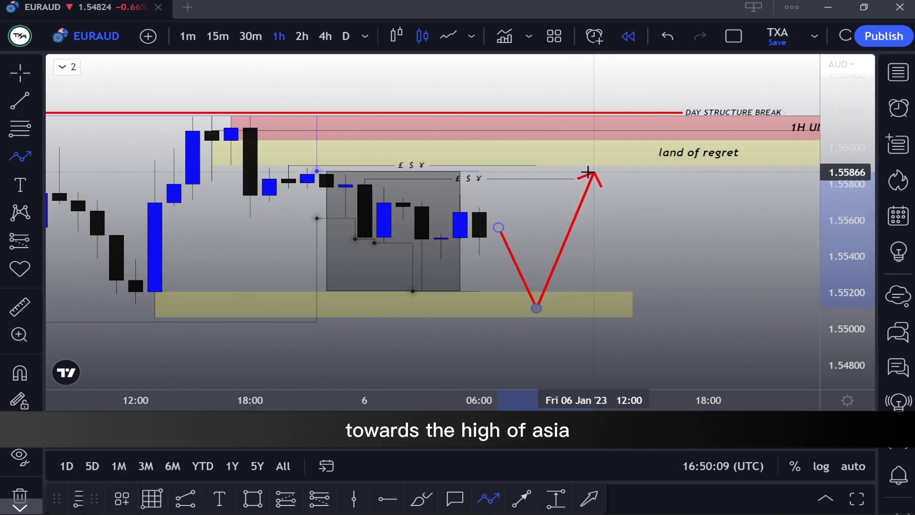
Sketch a path from the current price up into the 1H order block and down to the previous day low.
{"action": "left_click", "coordinate": [19, 156]}
{"action": "left_click", "coordinate": [499, 224]}
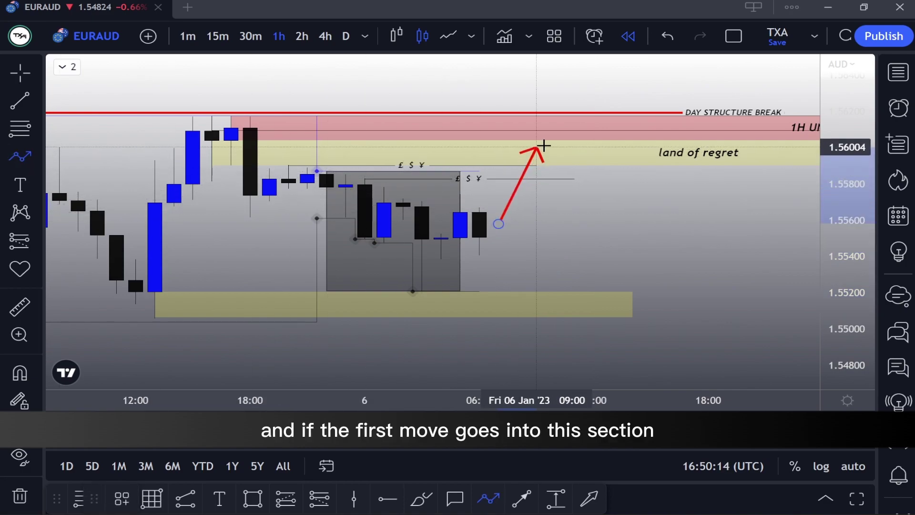
{"action": "left_click", "coordinate": [554, 127]}
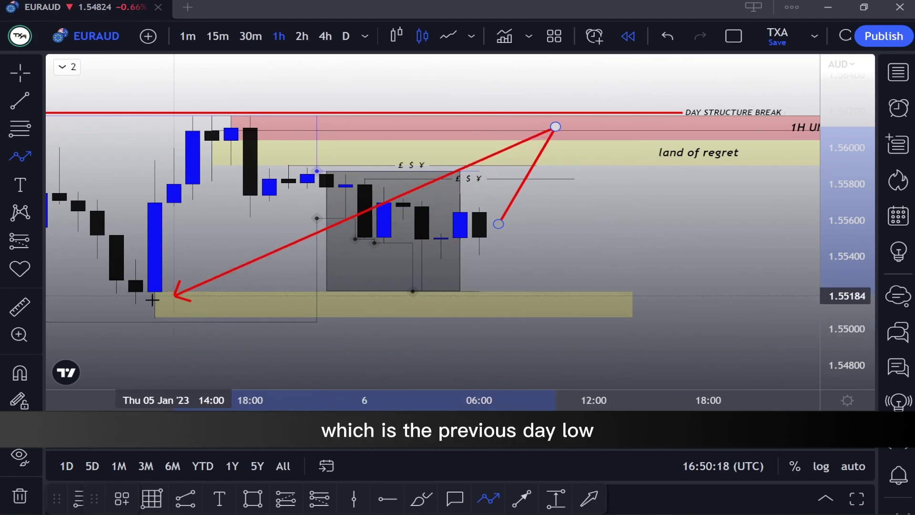
{"action": "key", "text": "Escape"}
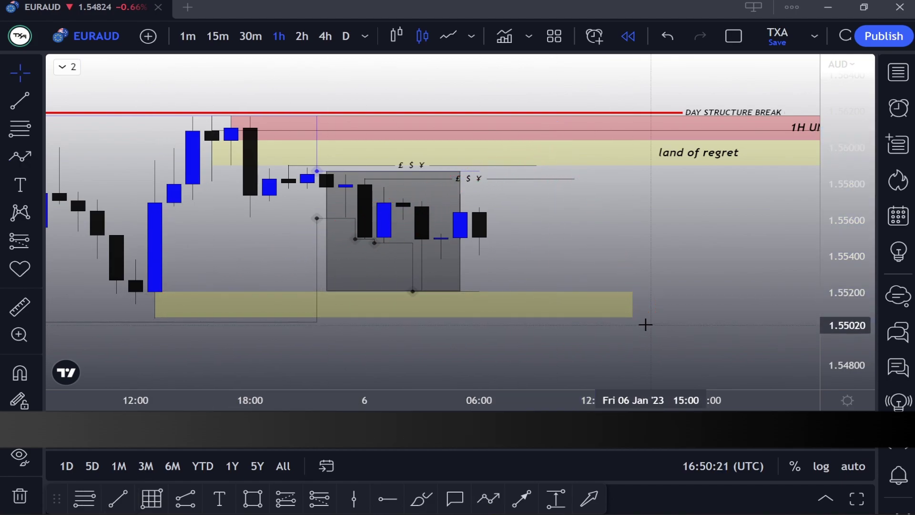
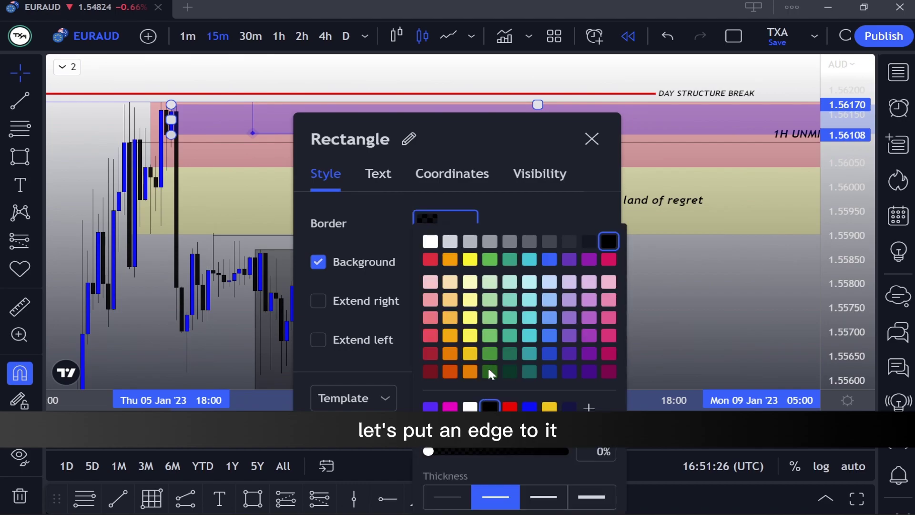
Set the black border of the purple 15m rectangle to 100% opacity.
{"action": "left_click_drag", "start_coordinate": [477, 449], "coordinate": [564, 451]}
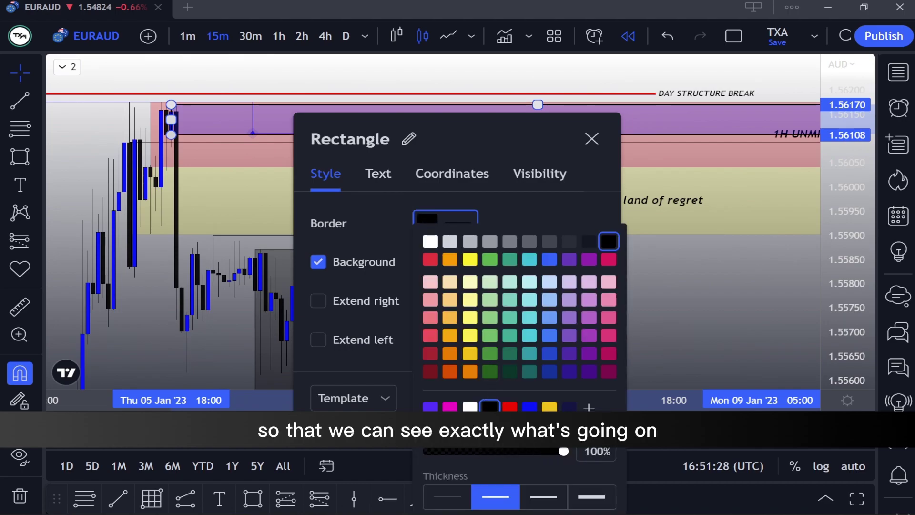
{"action": "left_click", "coordinate": [549, 191]}
{"action": "left_click", "coordinate": [583, 399]}
Examine the purple rectangle, the land of regret and the Asia session price action on the 15m chart.
{"action": "left_click_drag", "start_coordinate": [600, 286], "coordinate": [599, 250]}
{"action": "scroll", "coordinate": [596, 299], "scroll_direction": "down", "scroll_amount": 4}
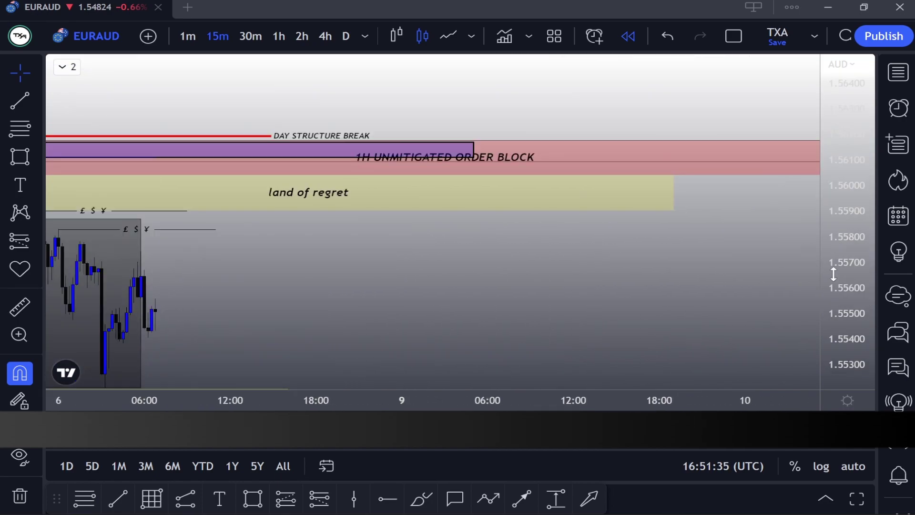
{"action": "left_click_drag", "start_coordinate": [481, 258], "coordinate": [692, 233]}
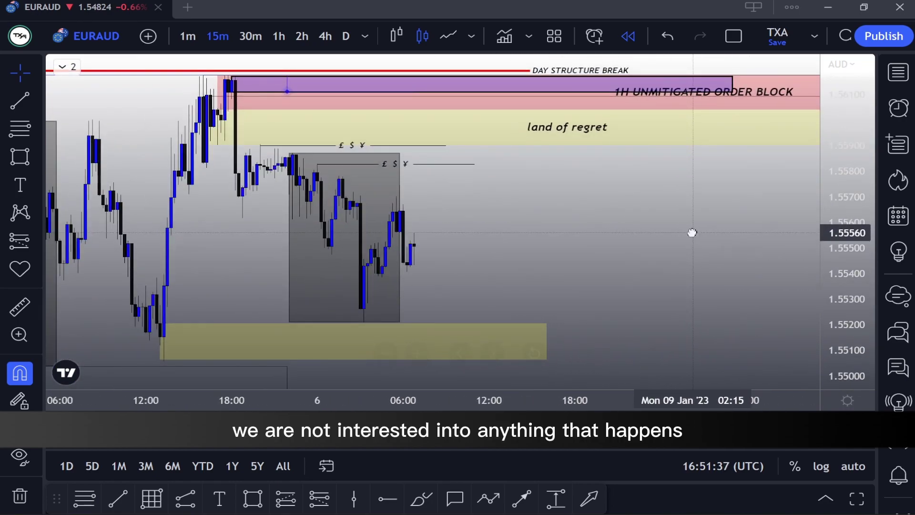
{"action": "left_click_drag", "start_coordinate": [848, 309], "coordinate": [843, 235]}
{"action": "left_click_drag", "start_coordinate": [600, 224], "coordinate": [546, 363]}
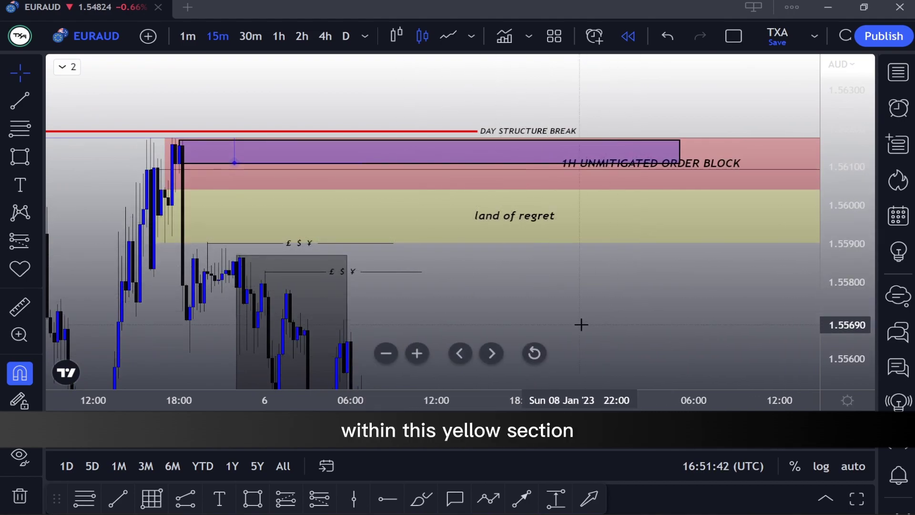
{"action": "left_click_drag", "start_coordinate": [584, 318], "coordinate": [737, 259]}
{"action": "scroll", "coordinate": [738, 259], "scroll_direction": "up", "scroll_amount": 4}
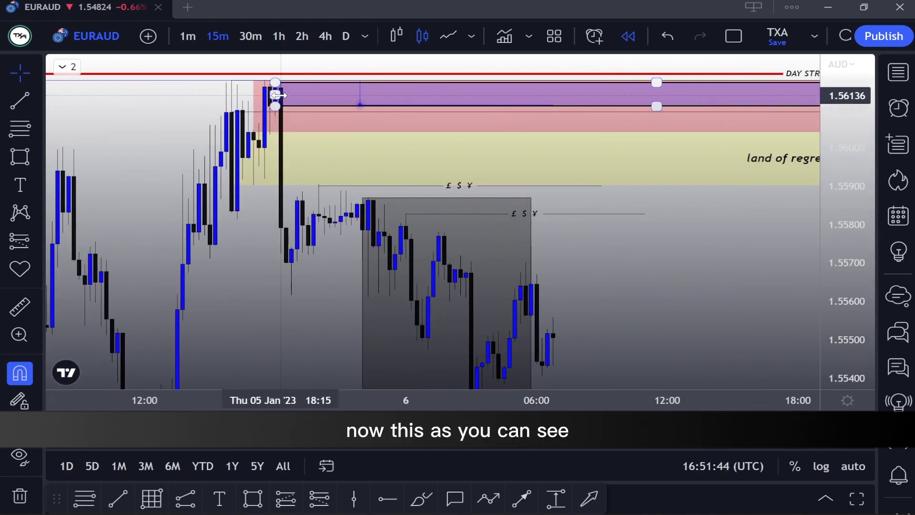
Draw a vertical red path arrow pointing down at the purple zone, directly above the large bearish candle of 5 January.
{"action": "scroll", "coordinate": [275, 102], "scroll_direction": "up", "scroll_amount": 2}
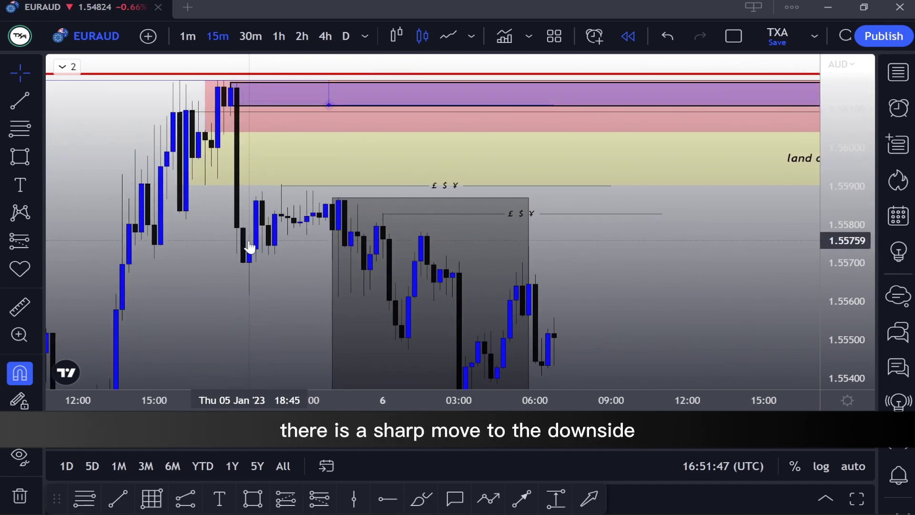
{"action": "left_click_drag", "start_coordinate": [249, 247], "coordinate": [240, 335]}
{"action": "left_click", "coordinate": [36, 159]}
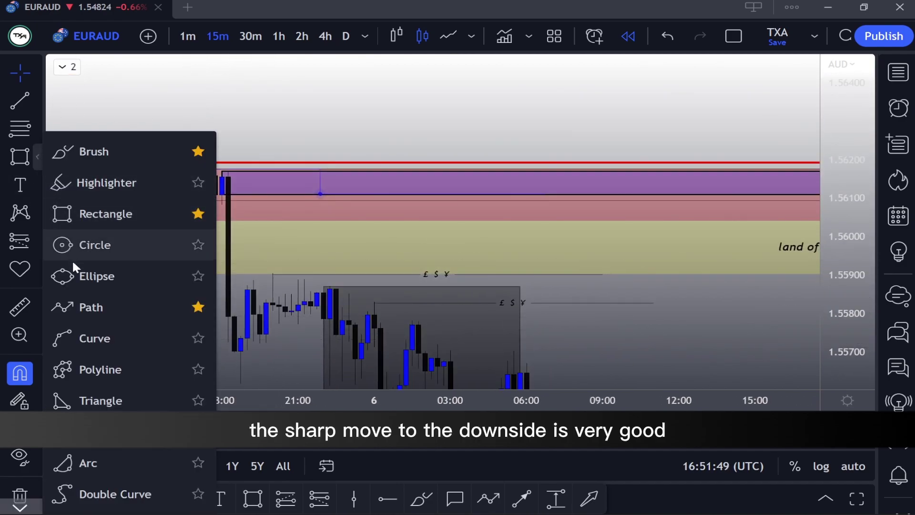
{"action": "left_click", "coordinate": [93, 307]}
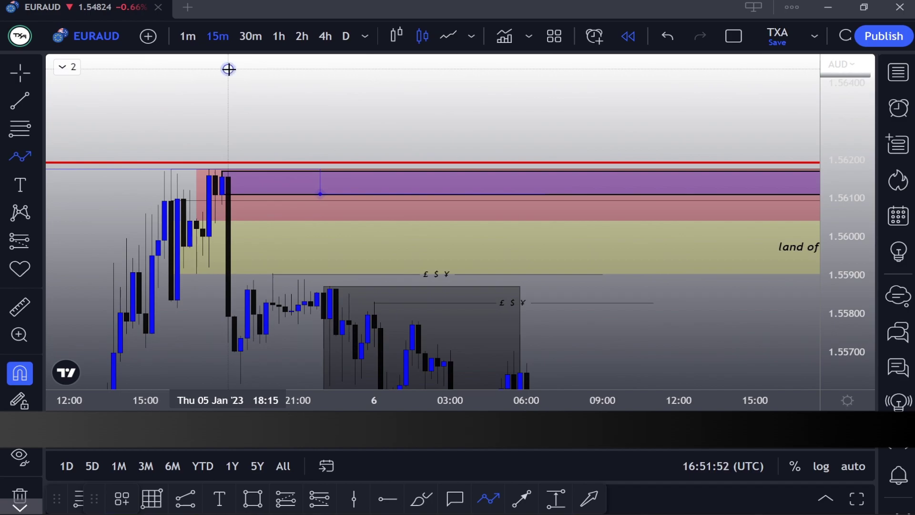
{"action": "double_click", "coordinate": [229, 148]}
Draw three horizontal trend lines from the earlier swing lows to the bearish move, at about 1.55902, 1.55813 and 1.55710.
{"action": "left_click_drag", "start_coordinate": [176, 121], "coordinate": [180, 98]}
{"action": "left_click", "coordinate": [22, 101]}
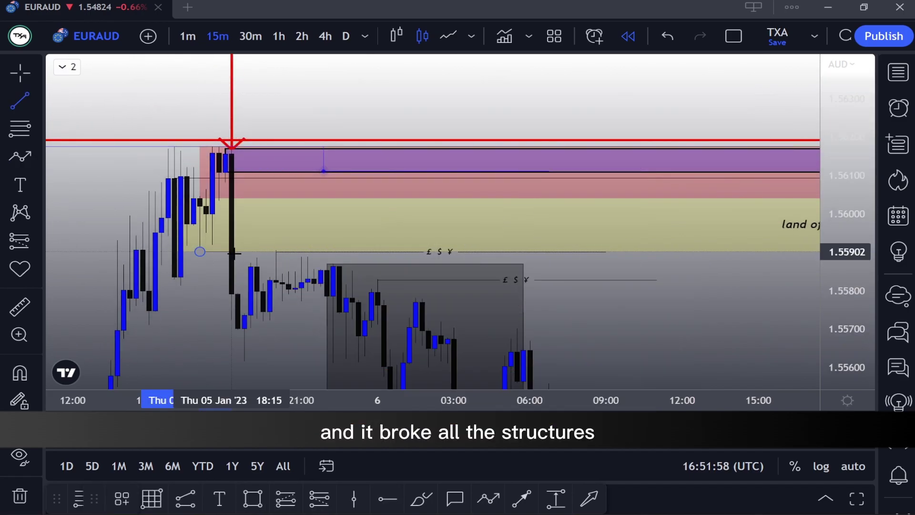
{"action": "left_click", "coordinate": [20, 101]}
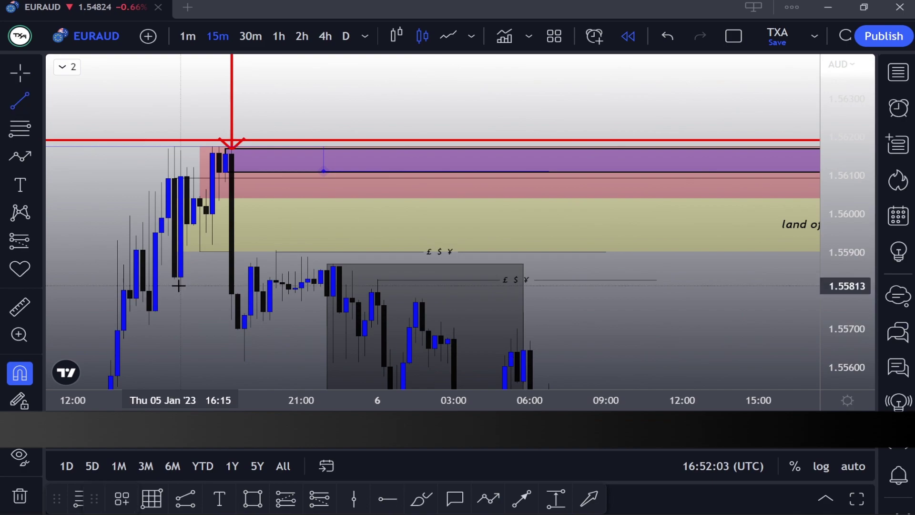
{"action": "left_click", "coordinate": [229, 291]}
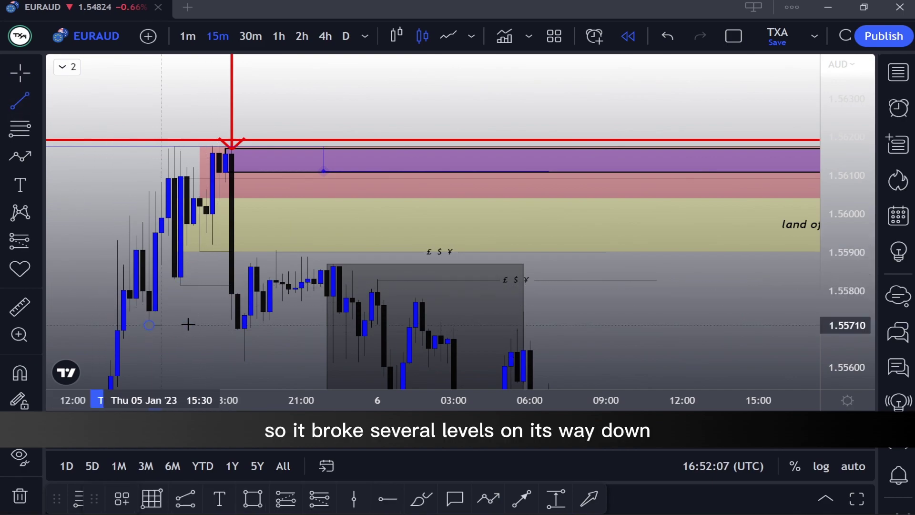
{"action": "left_click", "coordinate": [238, 326]}
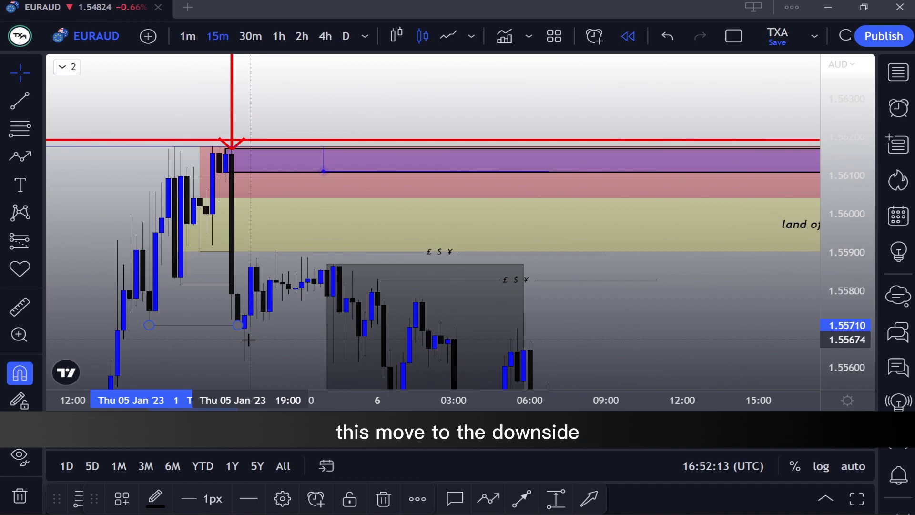
Format the lowest structure line as a red 2px line labelled "// BREAK".
{"action": "left_click", "coordinate": [212, 306]}
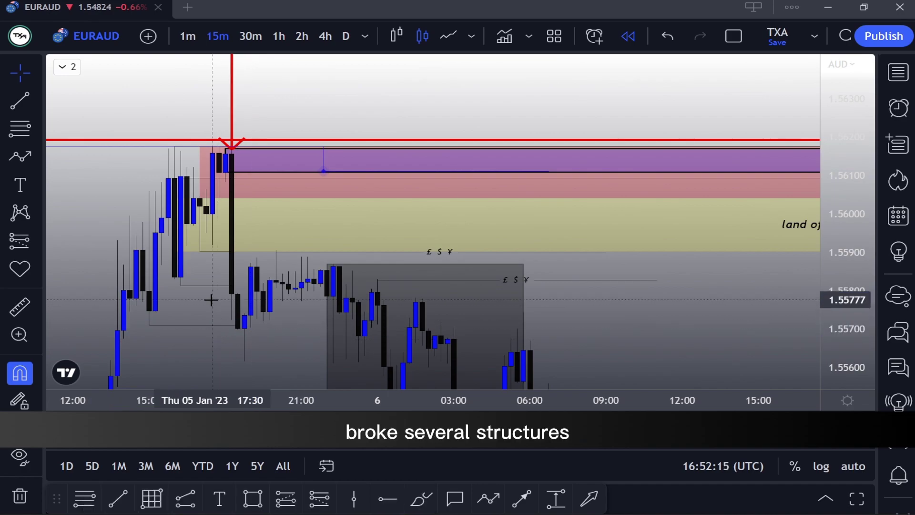
{"action": "double_click", "coordinate": [206, 329]}
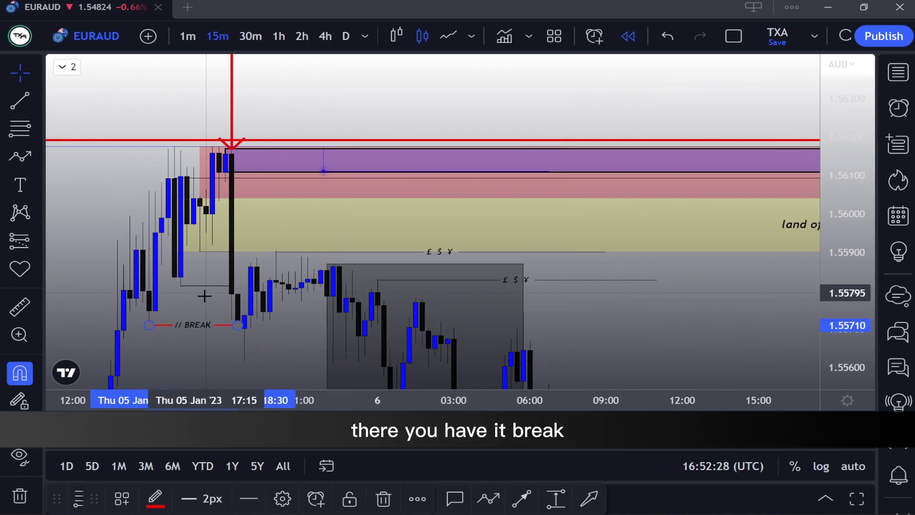
{"action": "left_click", "coordinate": [611, 309]}
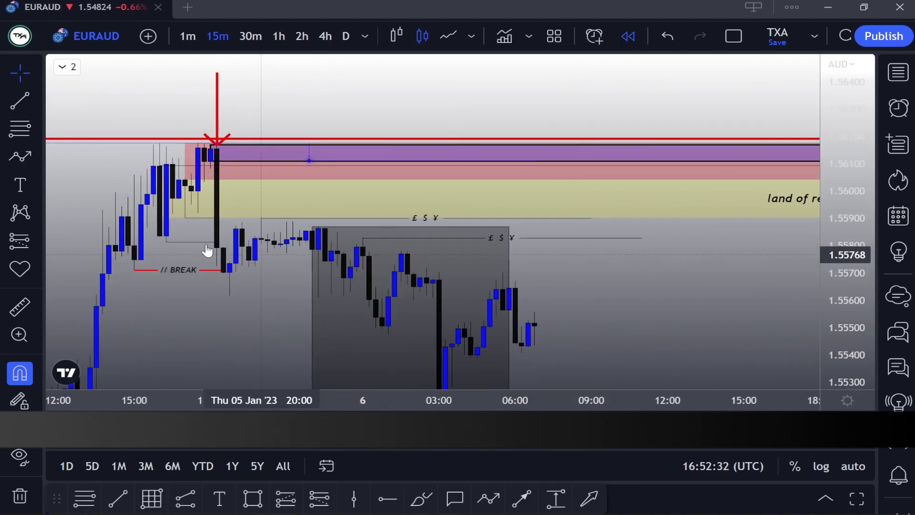
Examine the sharp drop from the purple zone, the structure lines it crosses, the Asia session and the lower yellow zone.
{"action": "left_click_drag", "start_coordinate": [118, 178], "coordinate": [376, 200]}
{"action": "left_click_drag", "start_coordinate": [831, 289], "coordinate": [811, 84]}
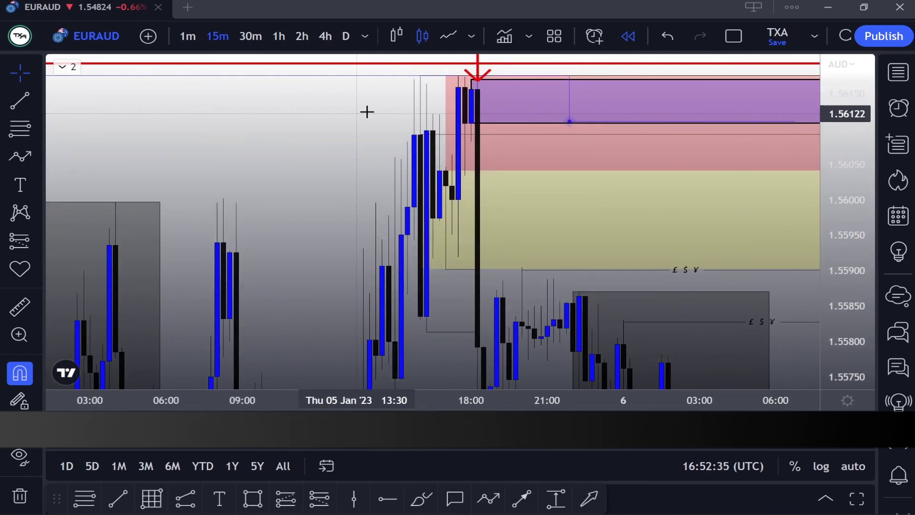
{"action": "left_click_drag", "start_coordinate": [840, 138], "coordinate": [839, 291]}
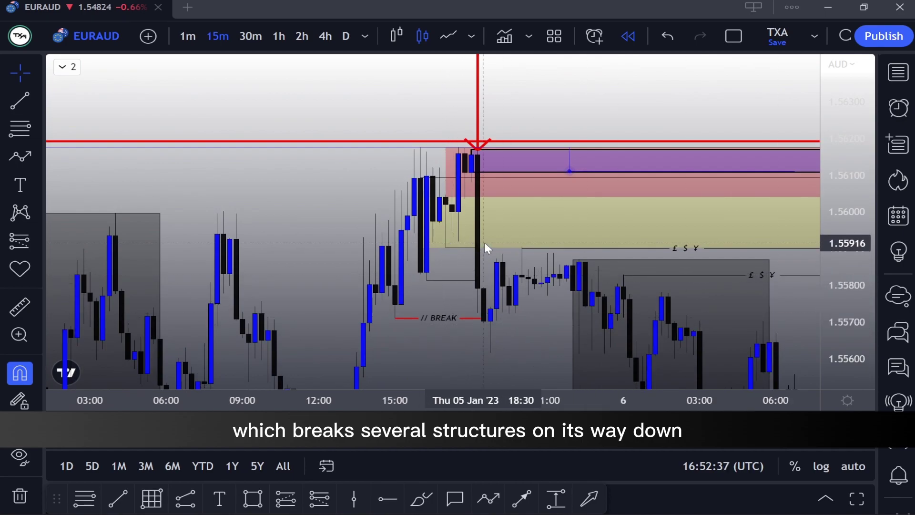
{"action": "left_click_drag", "start_coordinate": [522, 325], "coordinate": [406, 249]}
{"action": "left_click_drag", "start_coordinate": [847, 117], "coordinate": [841, 262]}
{"action": "scroll", "coordinate": [667, 299], "scroll_direction": "down", "scroll_amount": 2}
{"action": "scroll", "coordinate": [357, 294], "scroll_direction": "right", "scroll_amount": 7}
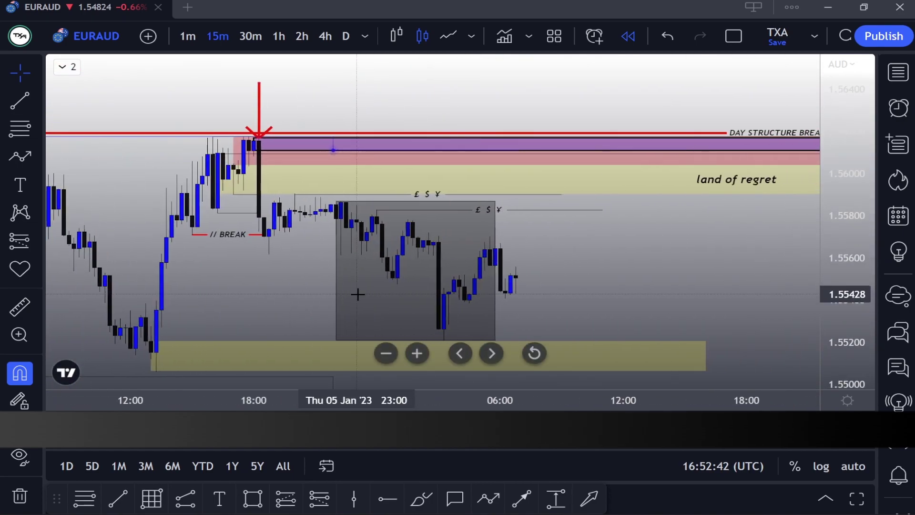
{"action": "scroll", "coordinate": [498, 267], "scroll_direction": "down", "scroll_amount": 4}
{"action": "scroll", "coordinate": [527, 282], "scroll_direction": "up", "scroll_amount": 3}
{"action": "scroll", "coordinate": [528, 282], "scroll_direction": "left", "scroll_amount": 5}
{"action": "left_click_drag", "start_coordinate": [651, 270], "coordinate": [520, 246]}
{"action": "scroll", "coordinate": [520, 247], "scroll_direction": "up", "scroll_amount": 2}
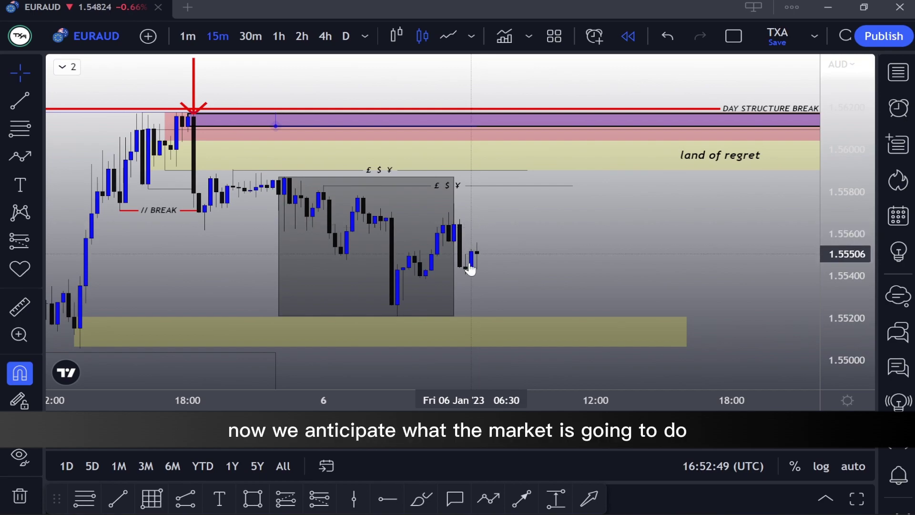
Draw a short red structure line at about 1.55380 above the candles where the lower yellow zone begins.
{"action": "scroll", "coordinate": [267, 281], "scroll_direction": "left", "scroll_amount": 2}
{"action": "scroll", "coordinate": [267, 281], "scroll_direction": "up", "scroll_amount": 1}
{"action": "scroll", "coordinate": [162, 255], "scroll_direction": "up", "scroll_amount": 1}
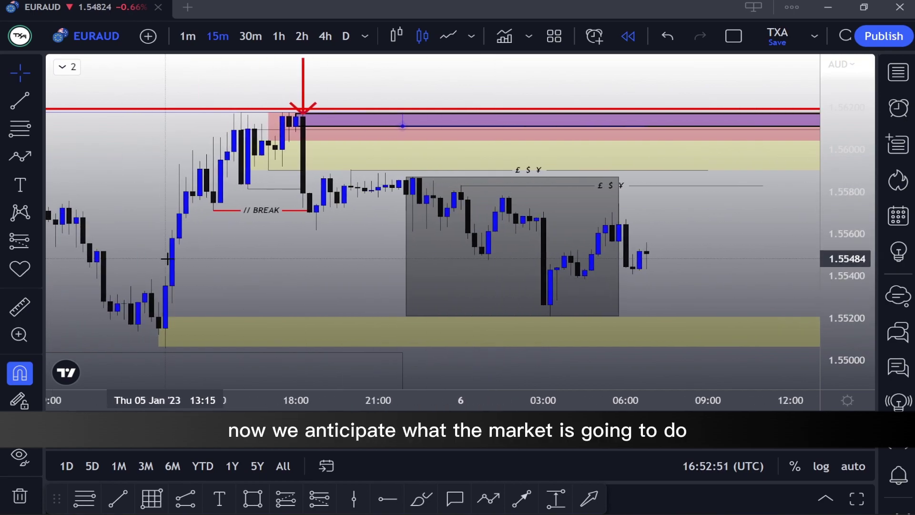
{"action": "left_click", "coordinate": [19, 100]}
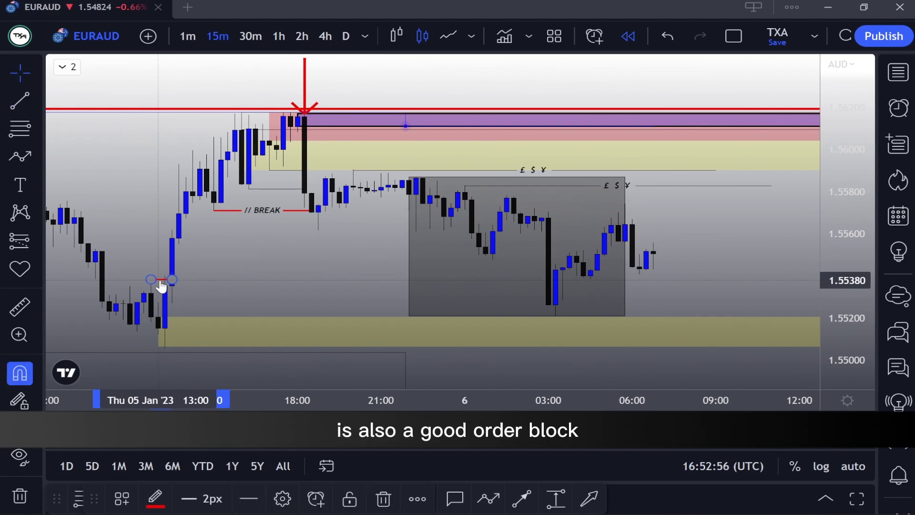
{"action": "left_click", "coordinate": [192, 308]}
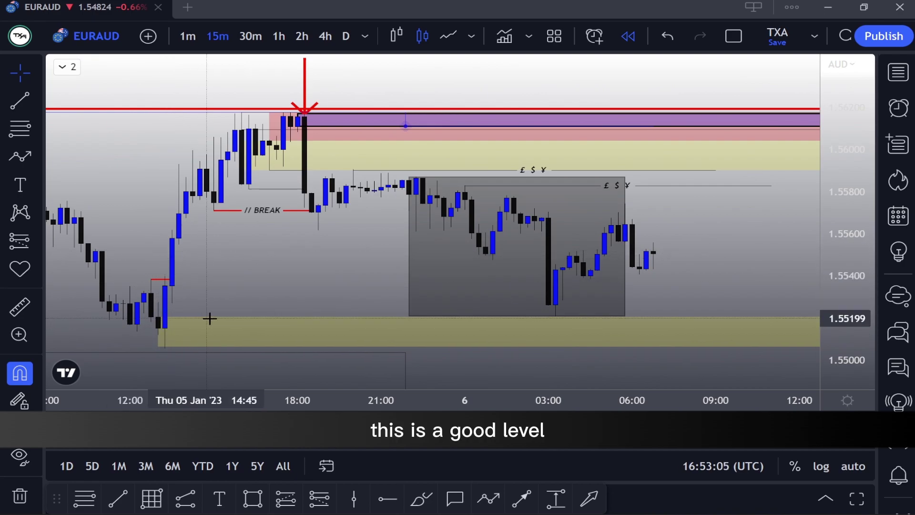
Sketch a path from the current price down into the lower yellow zone and up to the base of the land of regret.
{"action": "left_click_drag", "start_coordinate": [673, 241], "coordinate": [467, 253]}
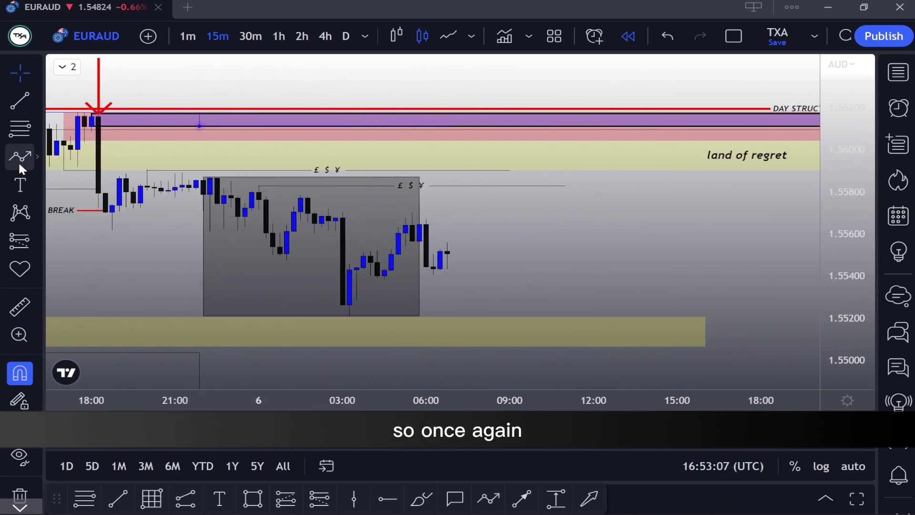
{"action": "left_click", "coordinate": [20, 157]}
{"action": "left_click", "coordinate": [447, 242]}
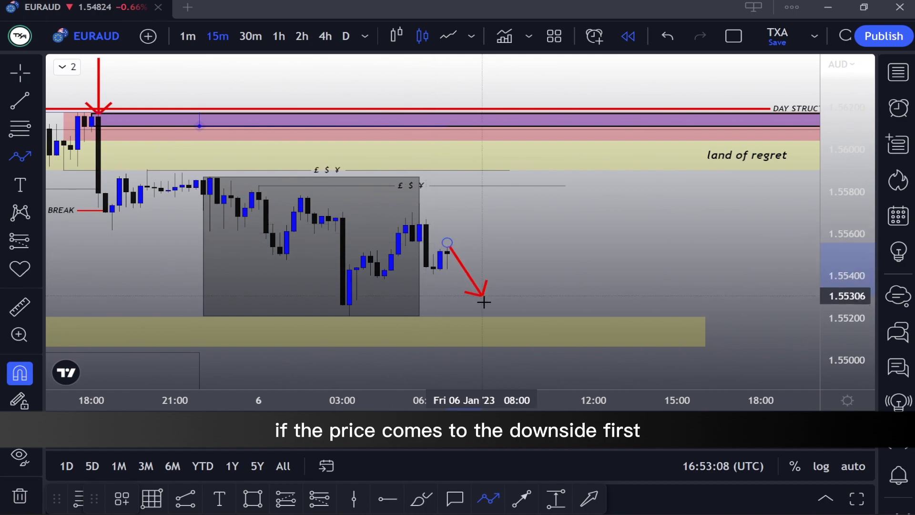
{"action": "left_click", "coordinate": [495, 340]}
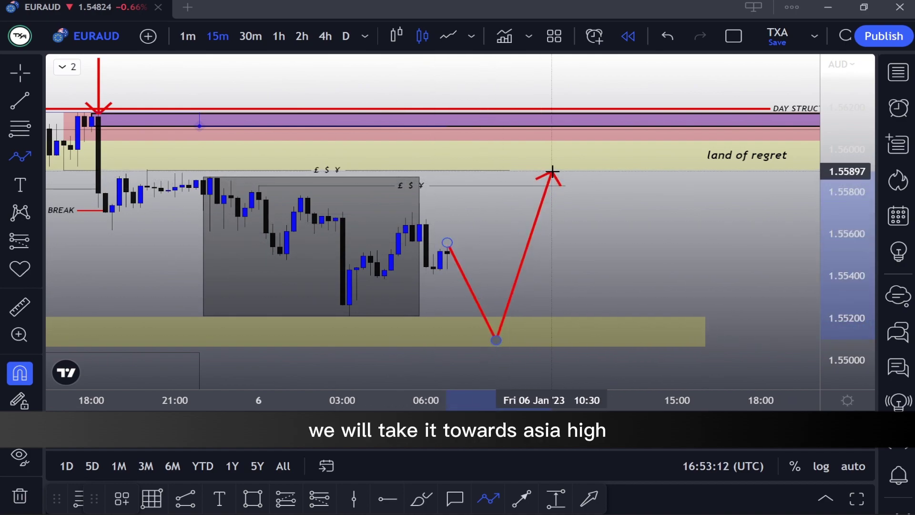
{"action": "key", "text": "Escape"}
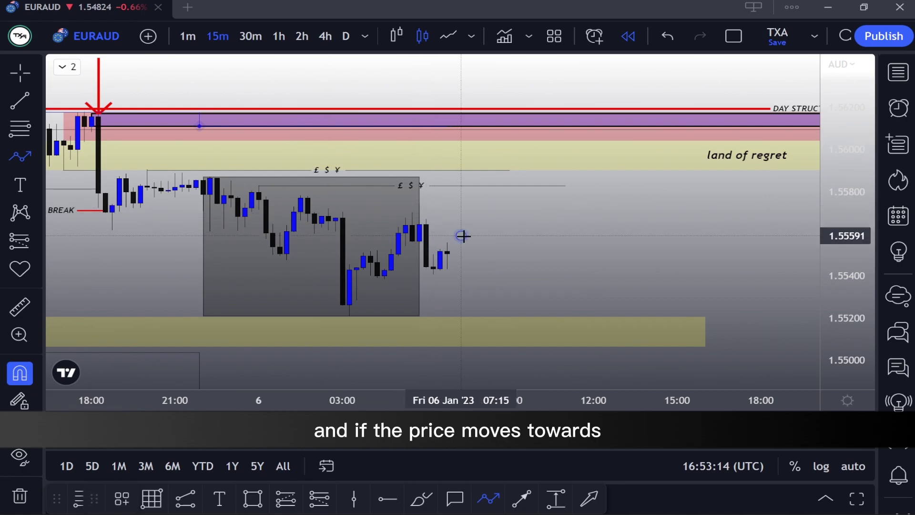
Sketch a path from above the current price up into the purple zone and down below the lower yellow zone.
{"action": "left_click", "coordinate": [462, 236]}
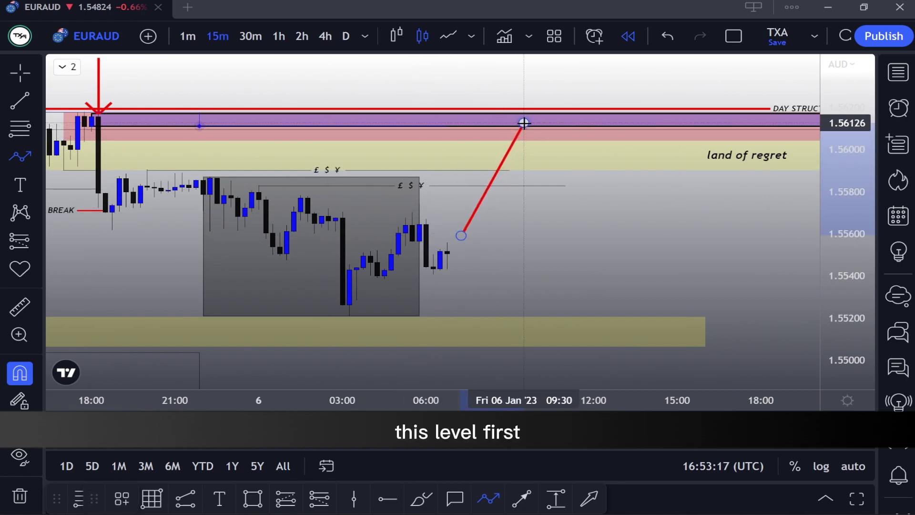
{"action": "left_click", "coordinate": [525, 123]}
{"action": "scroll", "coordinate": [487, 358], "scroll_direction": "down", "scroll_amount": 4}
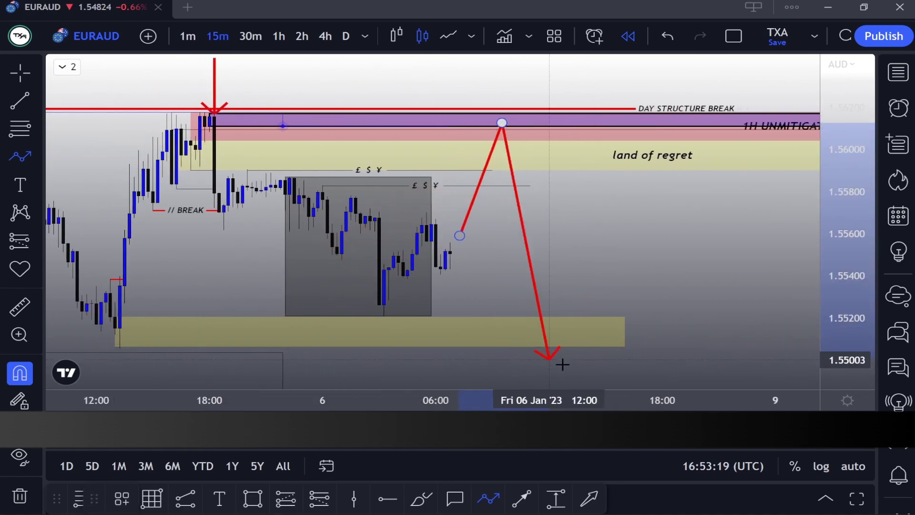
{"action": "key", "text": "Escape"}
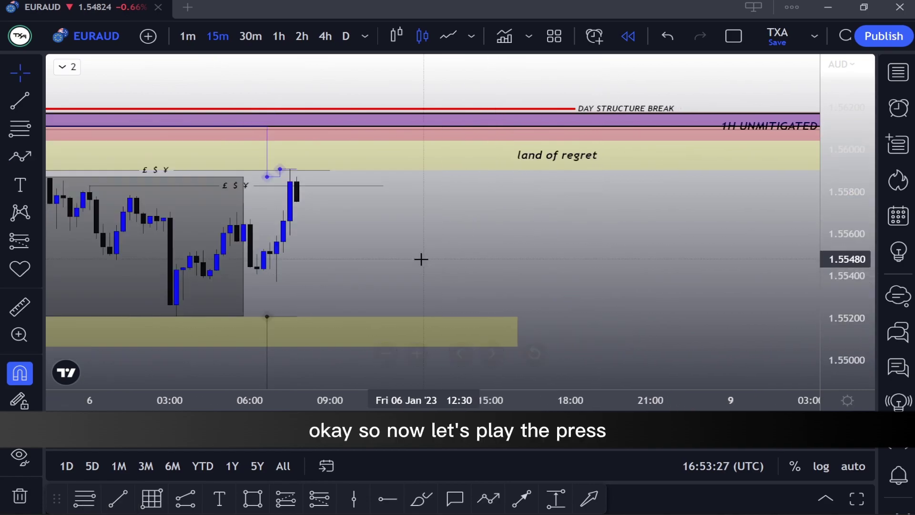
Switch the EURAUD chart to the 1-minute timeframe.
{"action": "left_click_drag", "start_coordinate": [421, 259], "coordinate": [507, 268]}
{"action": "scroll", "coordinate": [507, 268], "scroll_direction": "up", "scroll_amount": 4}
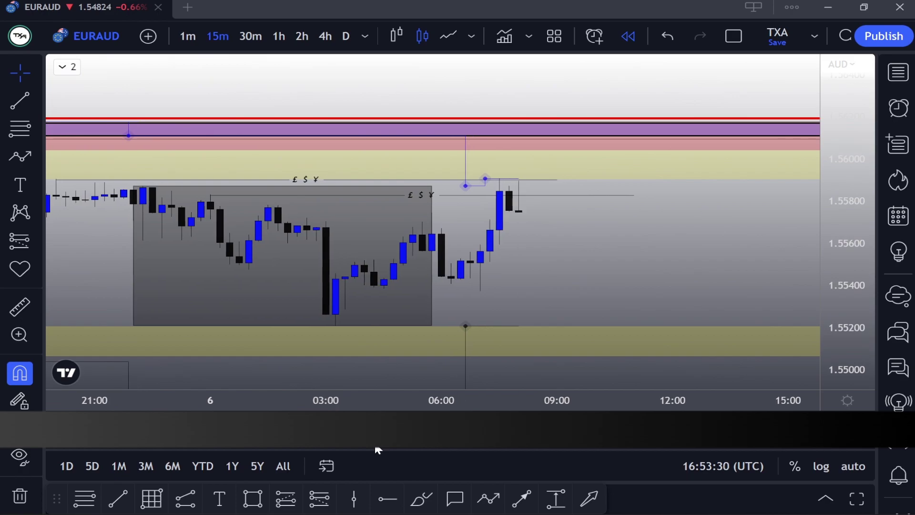
{"action": "key", "text": "1"}
{"action": "key", "text": "Return"}
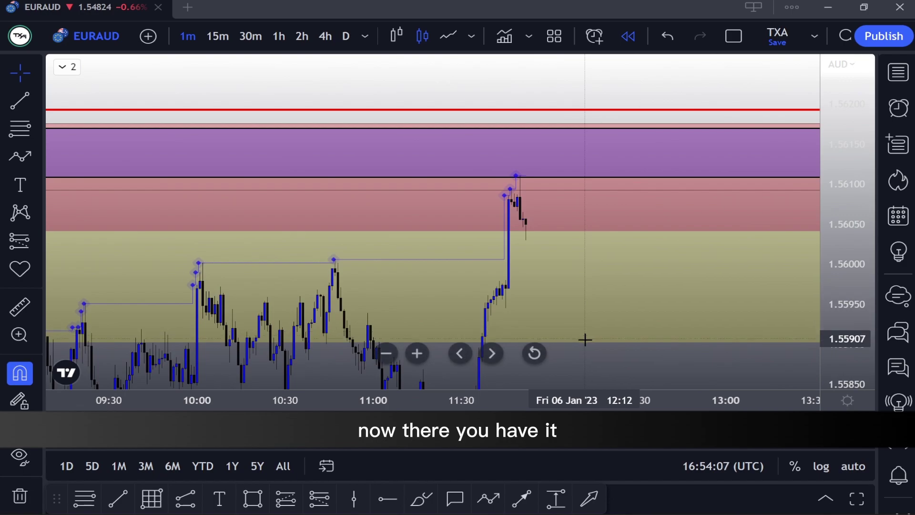
Circle the highs formed around the yellow zone between 09:00 and 11:00 with the red Brush and return to the cross cursor.
{"action": "left_click_drag", "start_coordinate": [587, 341], "coordinate": [699, 154]}
{"action": "scroll", "coordinate": [698, 154], "scroll_direction": "down", "scroll_amount": 1}
{"action": "left_click", "coordinate": [38, 160]}
{"action": "left_click", "coordinate": [90, 151]}
{"action": "mouse_move", "coordinate": [470, 75]}
{"action": "left_mouse_down"}
{"action": "mouse_move", "coordinate": [248, 167]}
{"action": "mouse_move", "coordinate": [473, 149]}
{"action": "mouse_move", "coordinate": [365, 88]}
{"action": "mouse_move", "coordinate": [325, 186]}
{"action": "mouse_move", "coordinate": [456, 94]}
{"action": "left_mouse_up"}
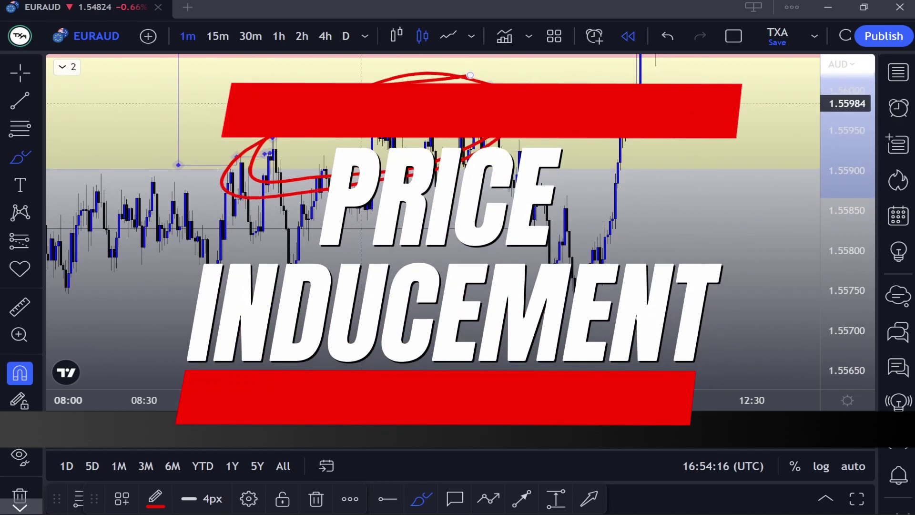
{"action": "left_click", "coordinate": [37, 73]}
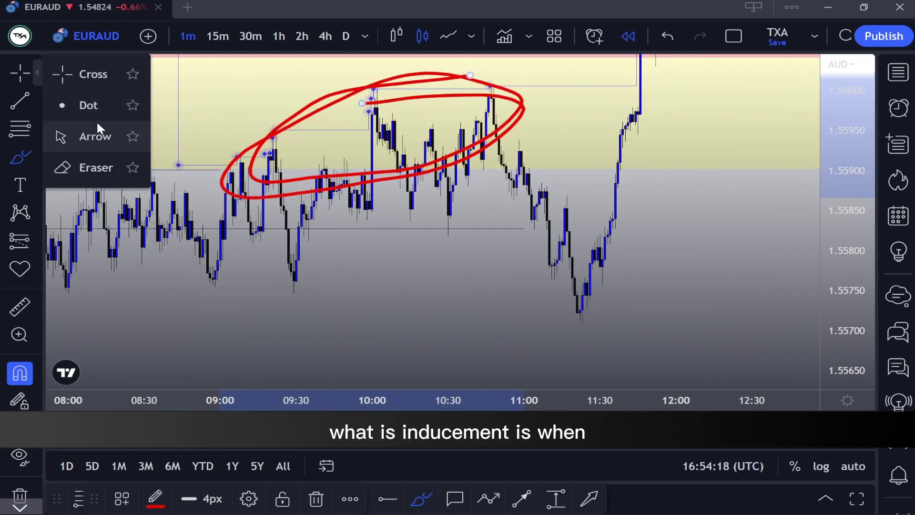
{"action": "left_click", "coordinate": [23, 75]}
Place a short position after the 10:00 high with entry at about 1.55924, stop at 1.55966 and target at 1.55729.
{"action": "left_click_drag", "start_coordinate": [400, 232], "coordinate": [491, 286]}
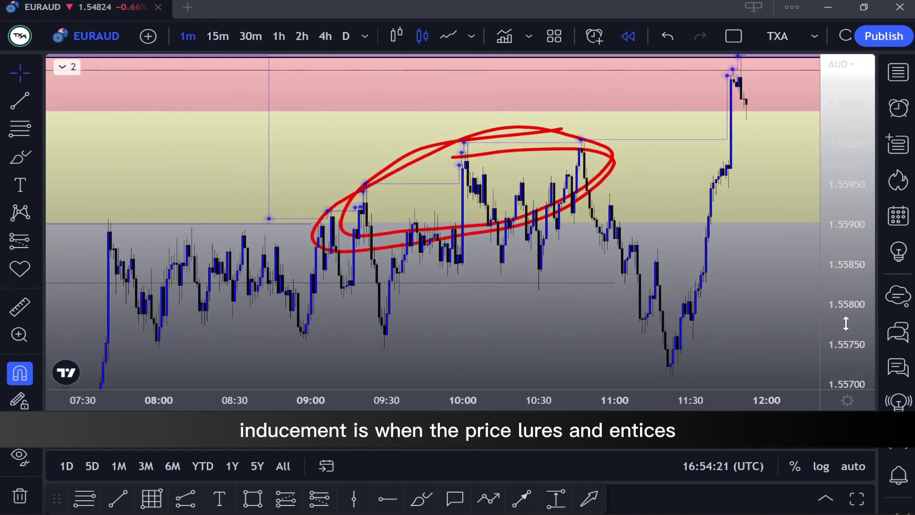
{"action": "left_click_drag", "start_coordinate": [844, 318], "coordinate": [832, 282]}
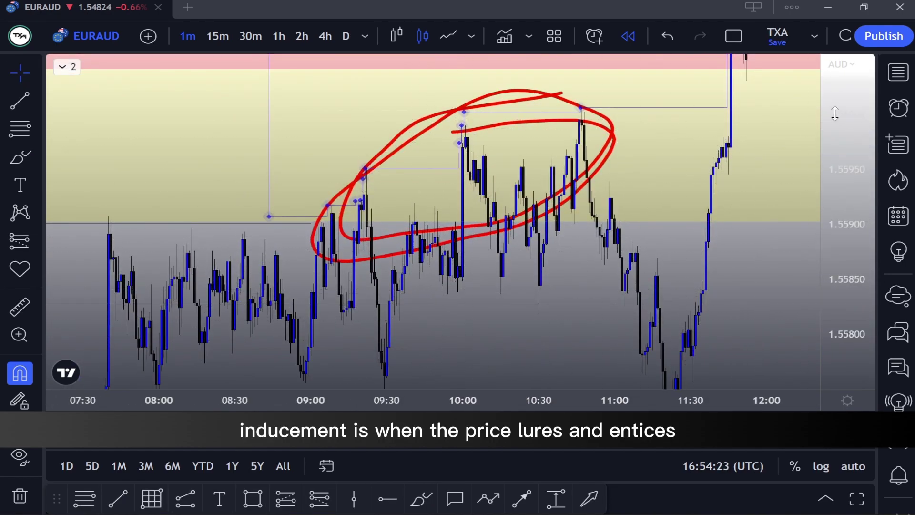
{"action": "left_click_drag", "start_coordinate": [835, 115], "coordinate": [836, 211]}
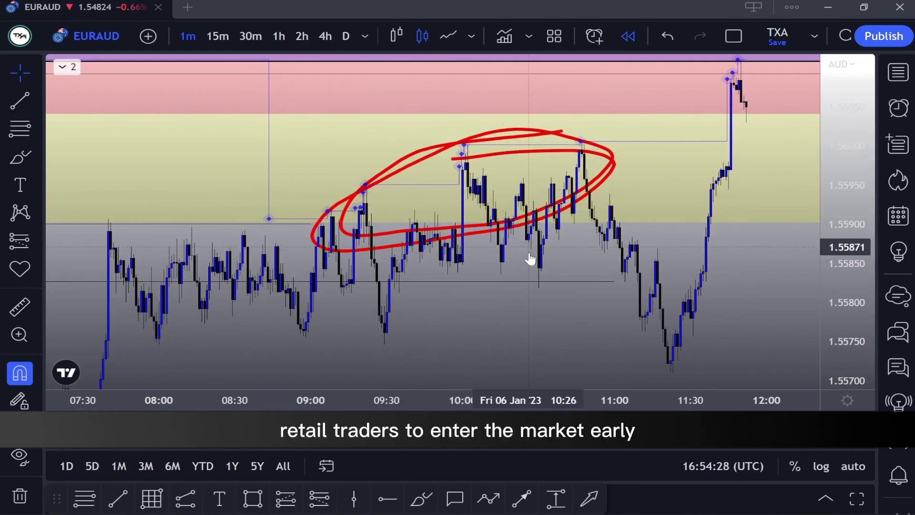
{"action": "left_click", "coordinate": [33, 235]}
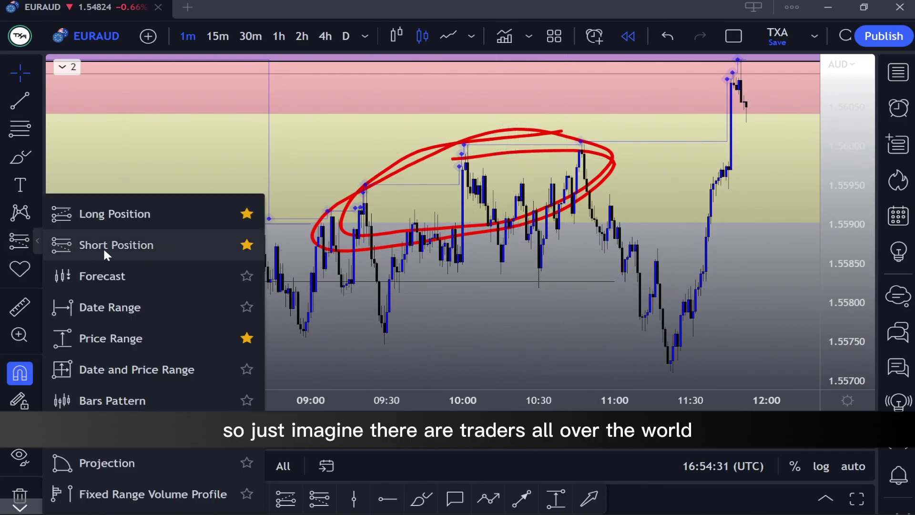
{"action": "left_click", "coordinate": [102, 248]}
{"action": "left_click", "coordinate": [486, 179]}
{"action": "left_click_drag", "start_coordinate": [486, 113], "coordinate": [486, 173]}
{"action": "left_click_drag", "start_coordinate": [486, 299], "coordinate": [486, 358]}
Place a second short position near the 10:45 high with entry at about 1.55941, stop at 1.56018 and target at 1.55763.
{"action": "left_click", "coordinate": [37, 242]}
{"action": "left_click", "coordinate": [81, 244]}
{"action": "left_click", "coordinate": [574, 193]}
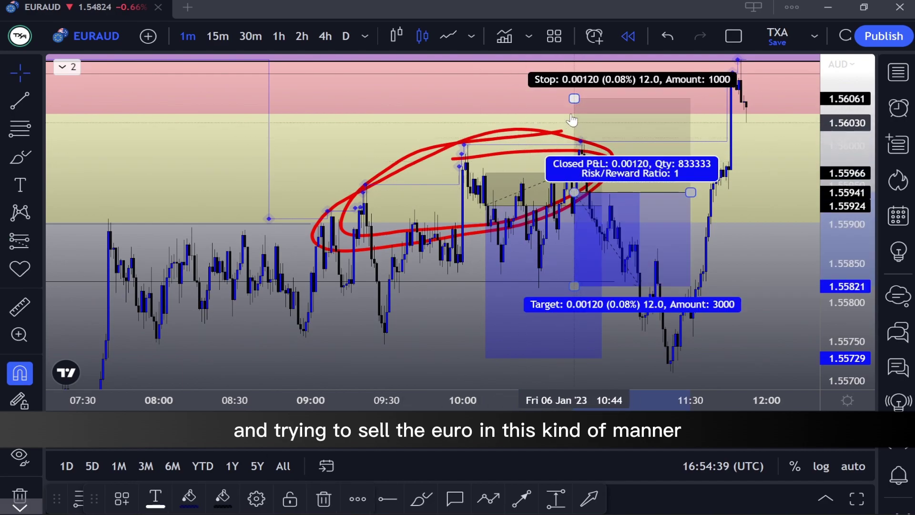
{"action": "left_click_drag", "start_coordinate": [574, 98], "coordinate": [574, 132]}
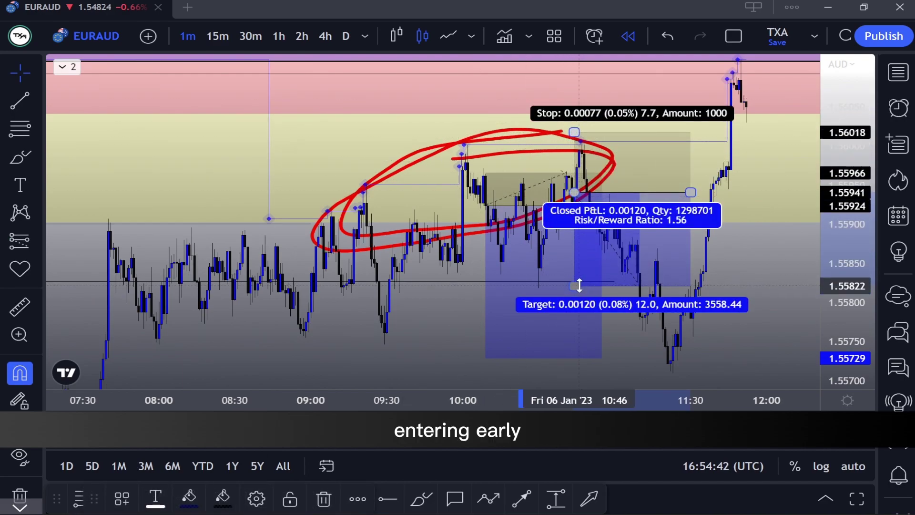
{"action": "left_click_drag", "start_coordinate": [580, 286], "coordinate": [579, 331]}
Place a short position after the 09:24 high with entry at about 1.55914, stop at 1.55955 and target at 1.55794.
{"action": "left_click", "coordinate": [39, 242]}
{"action": "left_click", "coordinate": [61, 244]}
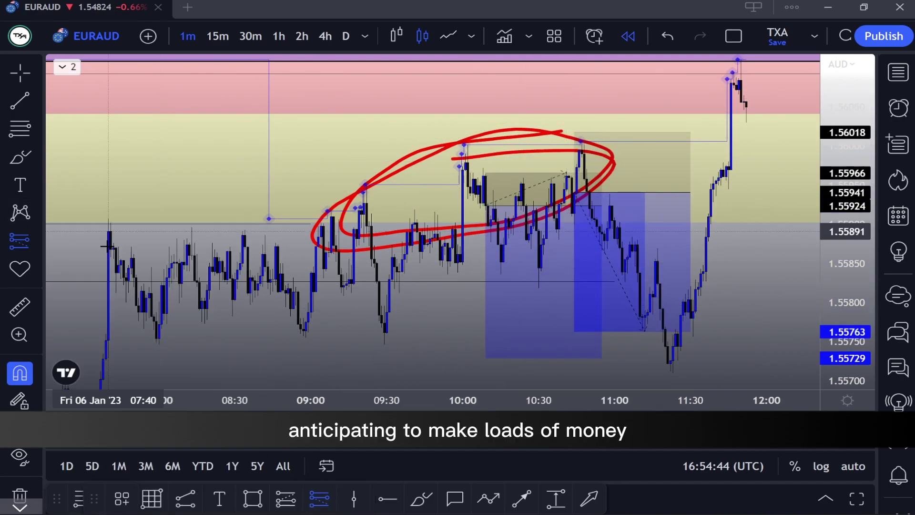
{"action": "left_click", "coordinate": [372, 213]}
{"action": "left_click_drag", "start_coordinate": [372, 120], "coordinate": [372, 181]}
Draw a red zigzag Path from the 09:00 low across the three short positions, finishing at the latest candles after 11:45.
{"action": "left_click", "coordinate": [38, 130]}
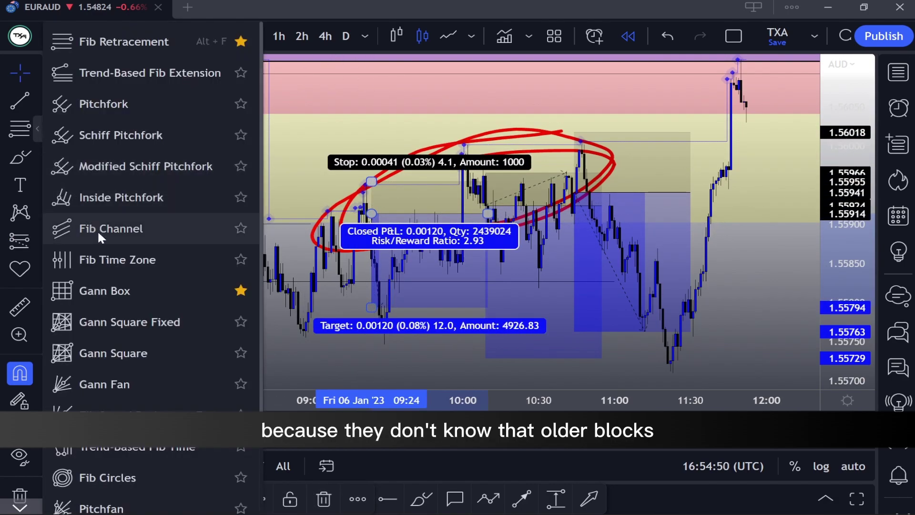
{"action": "left_click", "coordinate": [35, 150]}
{"action": "left_click", "coordinate": [127, 304]}
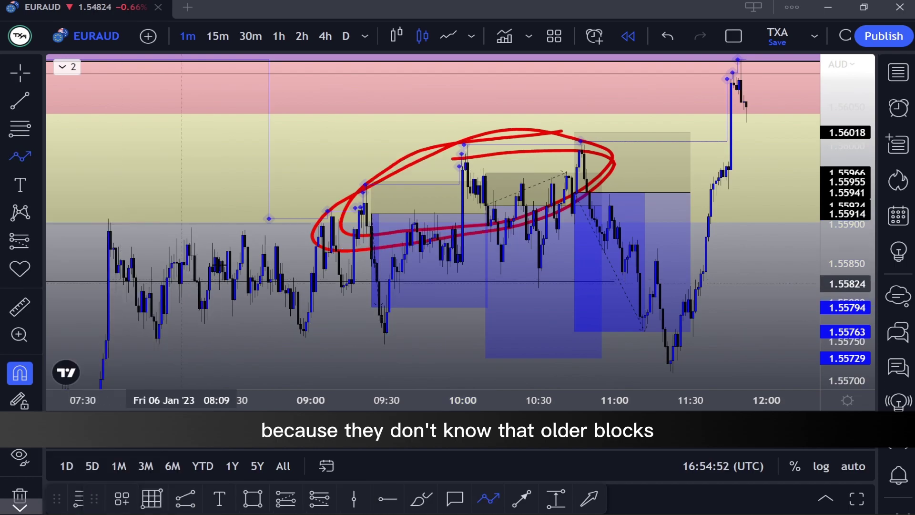
{"action": "left_click", "coordinate": [301, 318]}
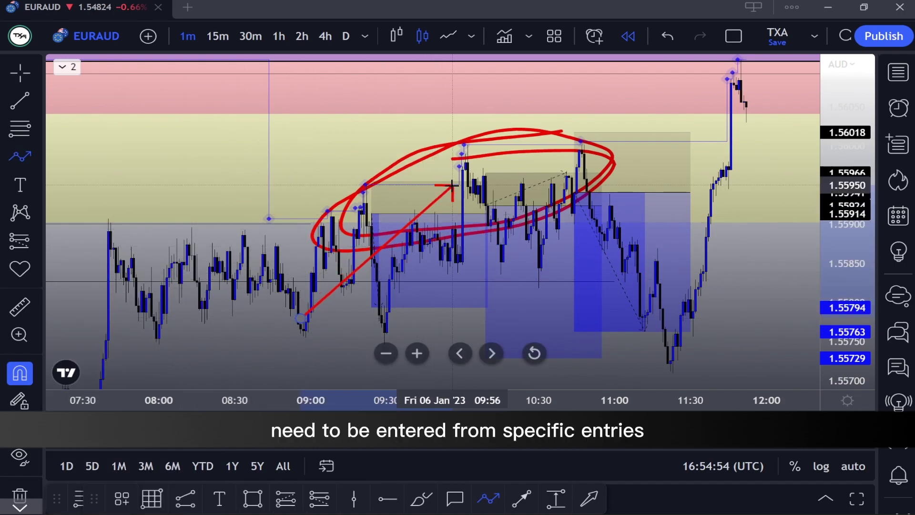
{"action": "left_click", "coordinate": [517, 277]}
{"action": "left_click", "coordinate": [617, 150]}
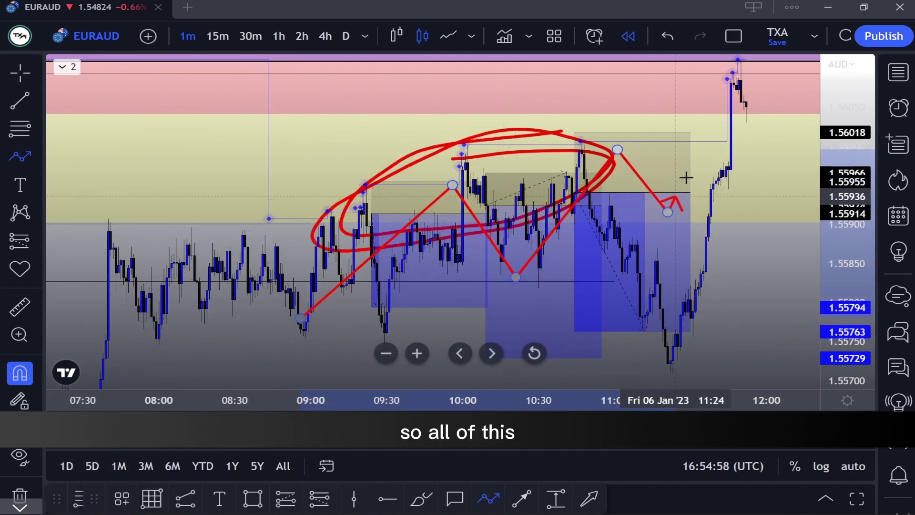
{"action": "double_click", "coordinate": [747, 102]}
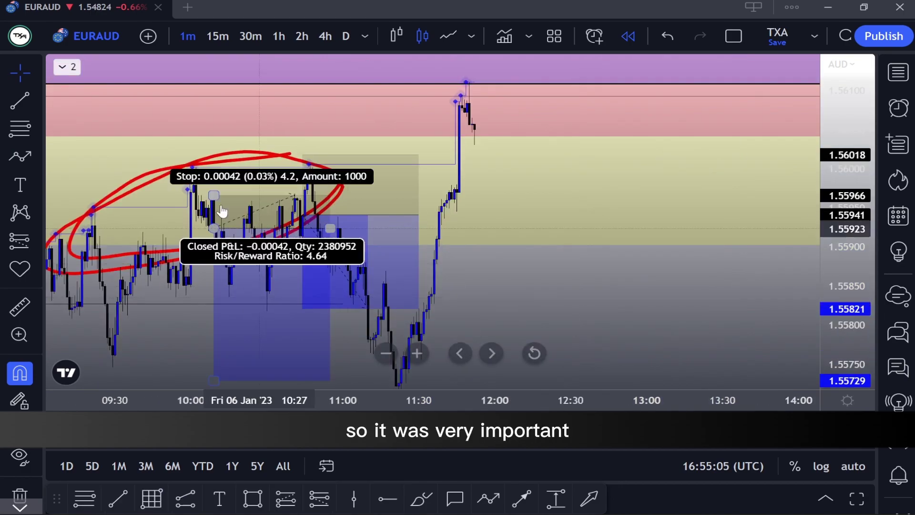
Delete the red brush circles and the example short positions around the 09:00 to 11:00 highs.
{"action": "scroll", "coordinate": [490, 209], "scroll_direction": "down", "scroll_amount": 3}
{"action": "left_click_drag", "start_coordinate": [865, 81], "coordinate": [865, 114]}
{"action": "scroll", "coordinate": [613, 238], "scroll_direction": "down", "scroll_amount": 5}
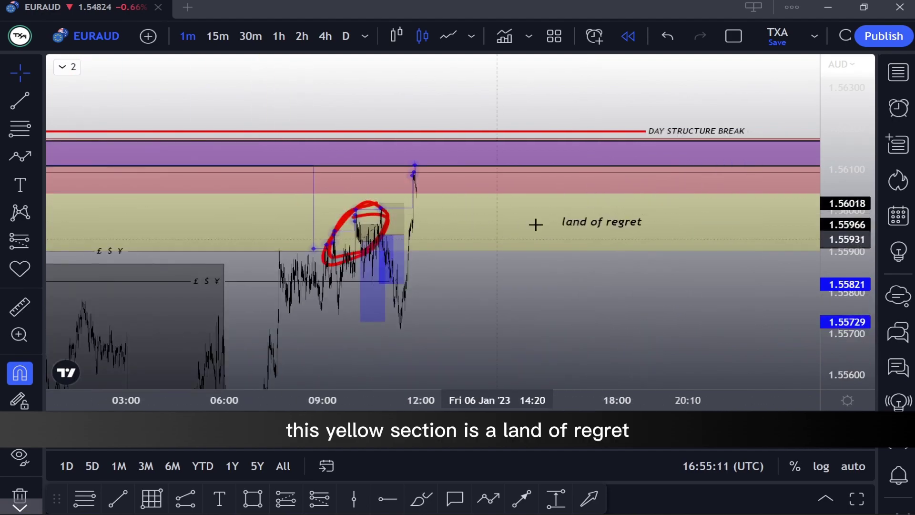
{"action": "scroll", "coordinate": [531, 284], "scroll_direction": "up", "scroll_amount": 2}
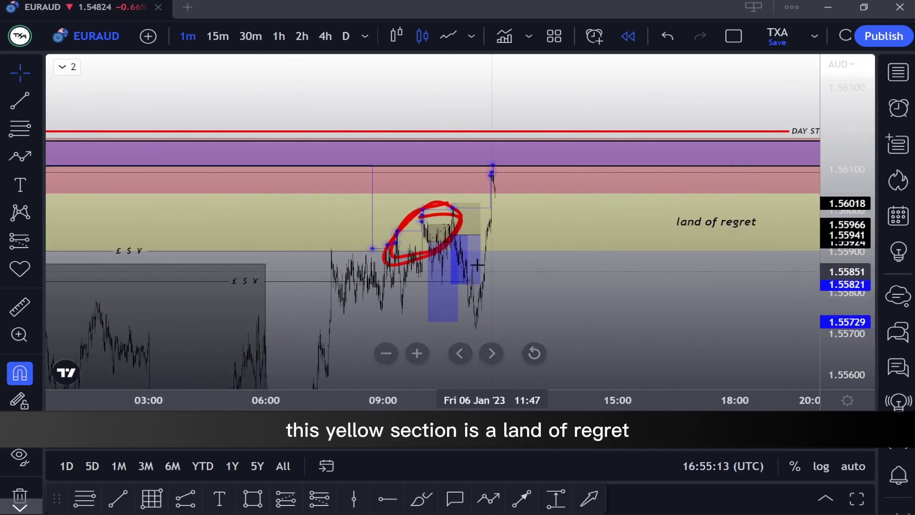
{"action": "key", "text": "Delete"}
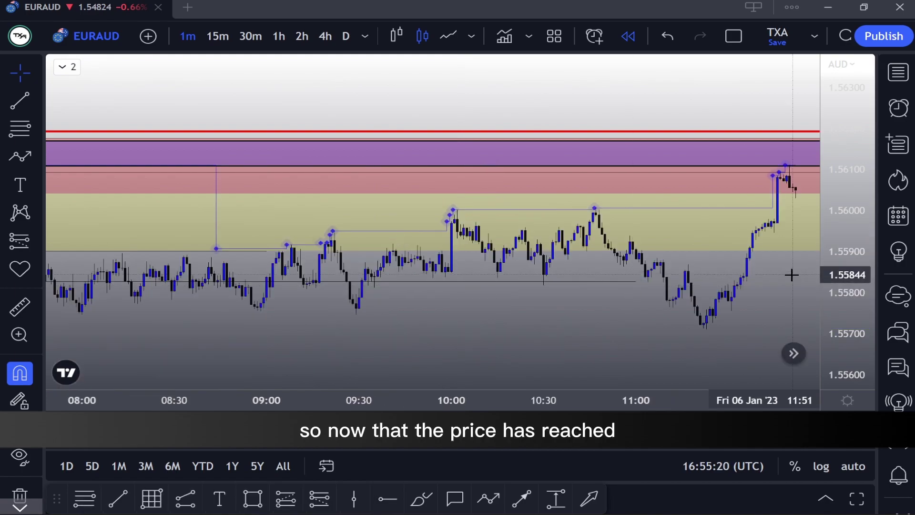
Examine how the latest candles before 12:00 meet the purple order block and the 1-minute structure beneath them.
{"action": "scroll", "coordinate": [744, 274], "scroll_direction": "right", "scroll_amount": 5}
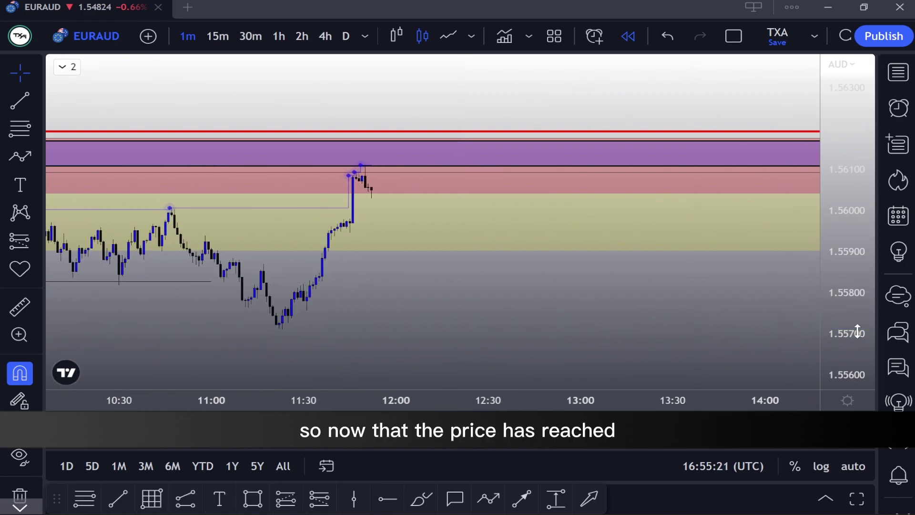
{"action": "double_click", "coordinate": [858, 327]}
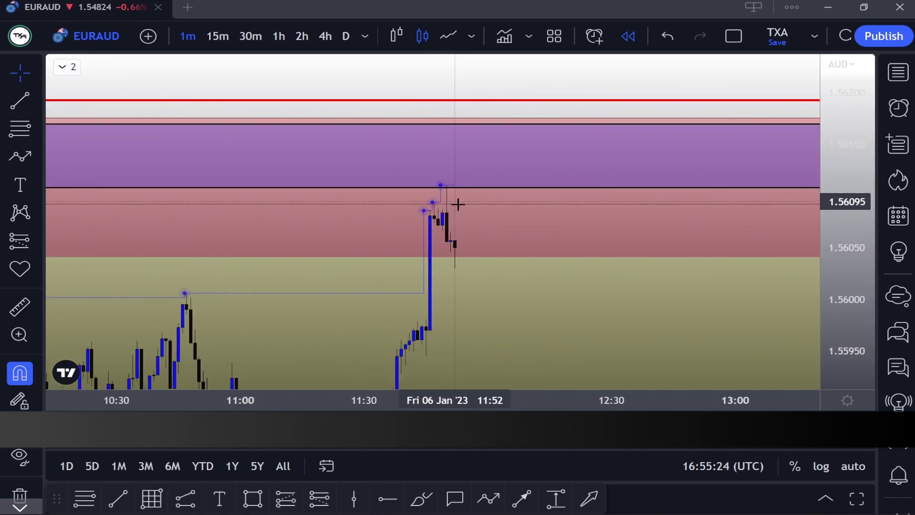
{"action": "scroll", "coordinate": [457, 209], "scroll_direction": "down", "scroll_amount": 10}
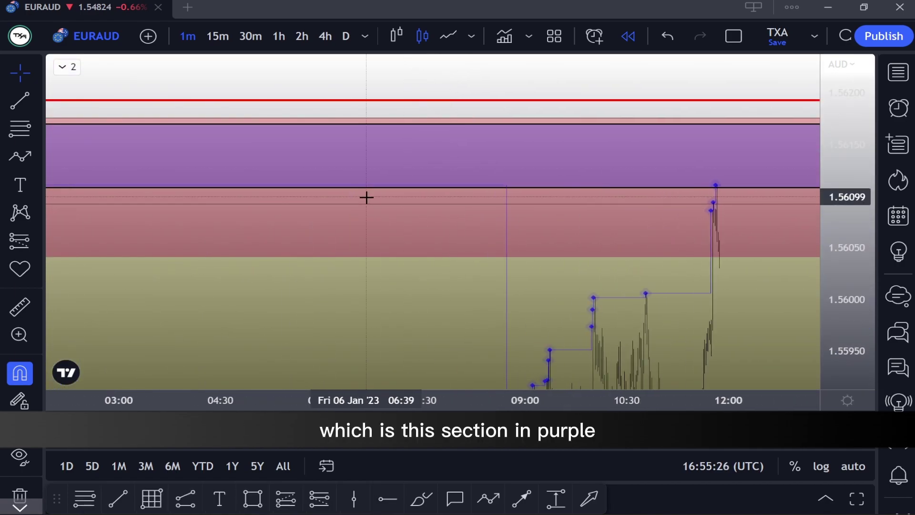
{"action": "scroll", "coordinate": [366, 196], "scroll_direction": "right", "scroll_amount": 10}
{"action": "scroll", "coordinate": [342, 267], "scroll_direction": "left", "scroll_amount": 1}
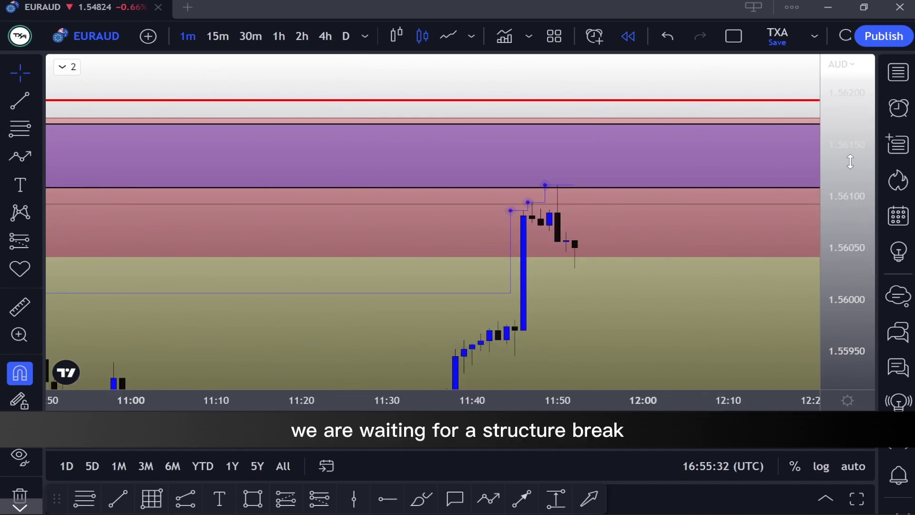
{"action": "left_click_drag", "start_coordinate": [849, 159], "coordinate": [848, 271]}
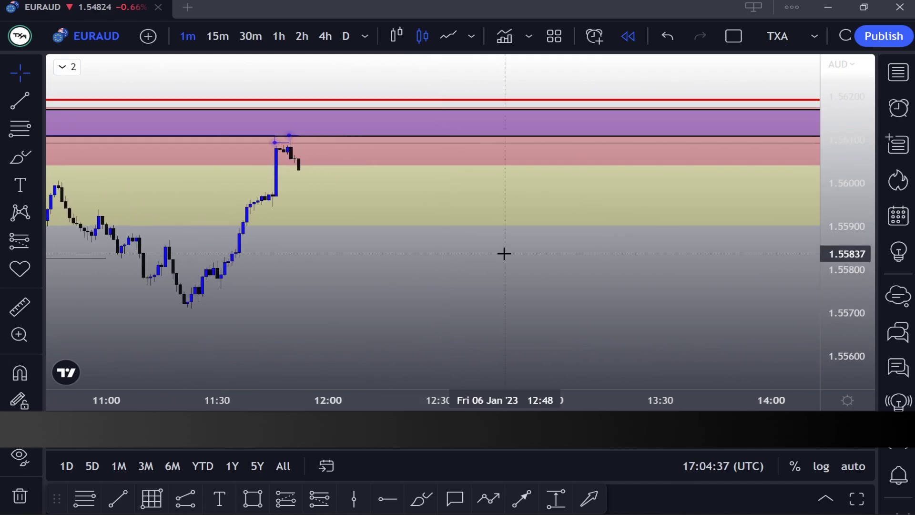
{"action": "scroll", "coordinate": [504, 253], "scroll_direction": "up", "scroll_amount": 2}
{"action": "left_click_drag", "start_coordinate": [840, 272], "coordinate": [468, 285]}
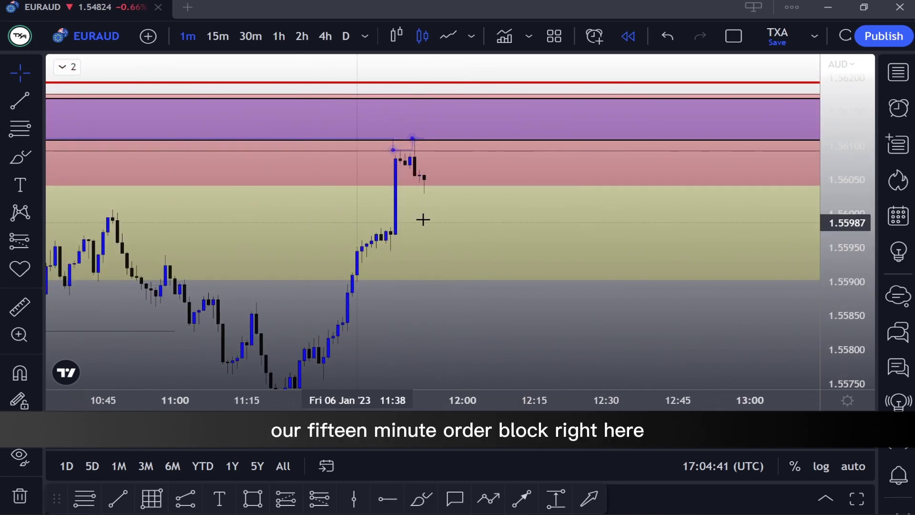
{"action": "scroll", "coordinate": [358, 223], "scroll_direction": "up", "scroll_amount": 1}
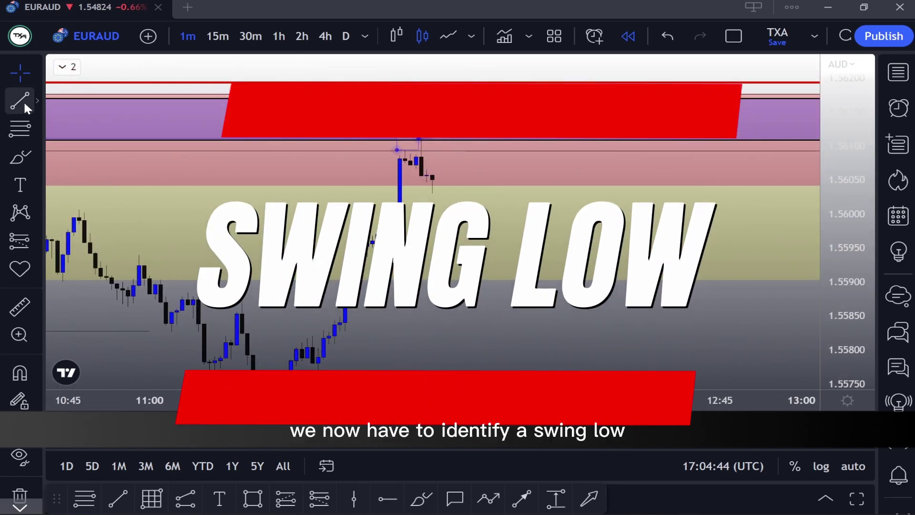
Draw a circle around the 11:45 swing low at the base of the large bullish candle.
{"action": "left_click", "coordinate": [39, 158]}
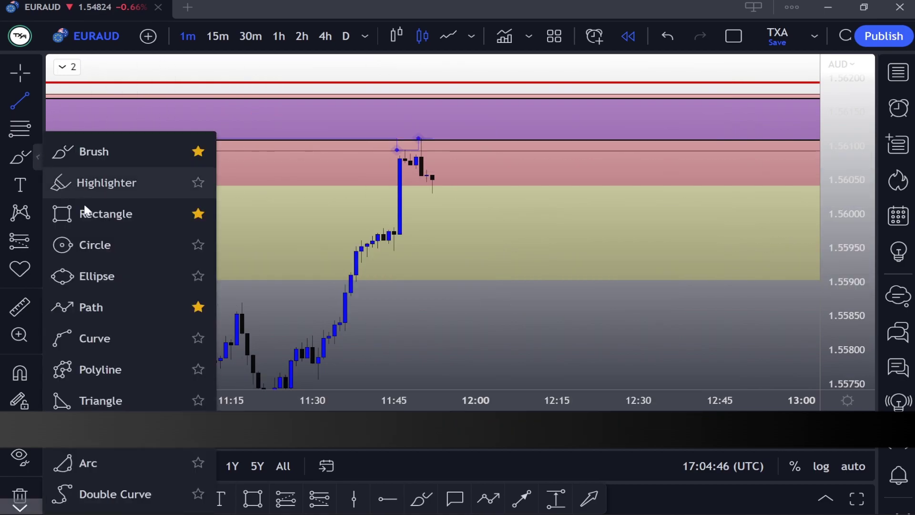
{"action": "left_click", "coordinate": [119, 243]}
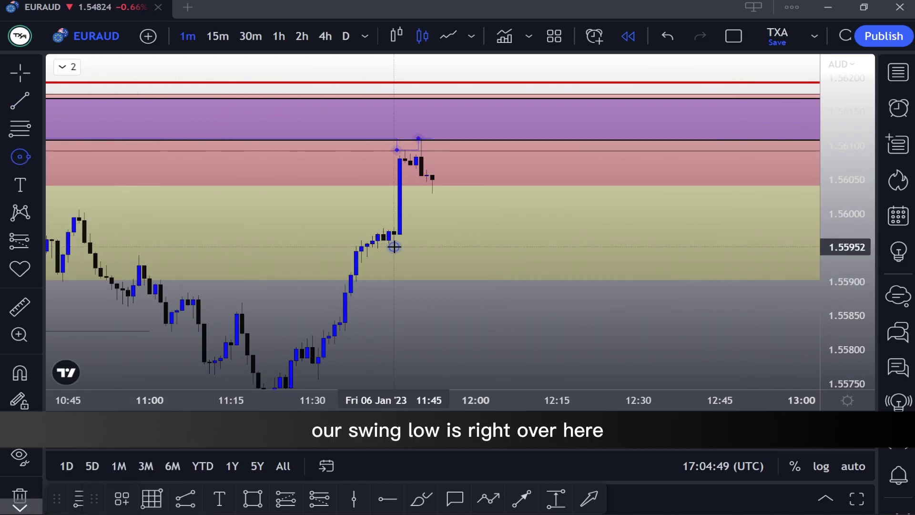
{"action": "left_click", "coordinate": [486, 279]}
Draw a red horizontal trend line from the 11:45 swing low at 1.55945 to about 12:33 and label it "// BREAK".
{"action": "left_click", "coordinate": [32, 96]}
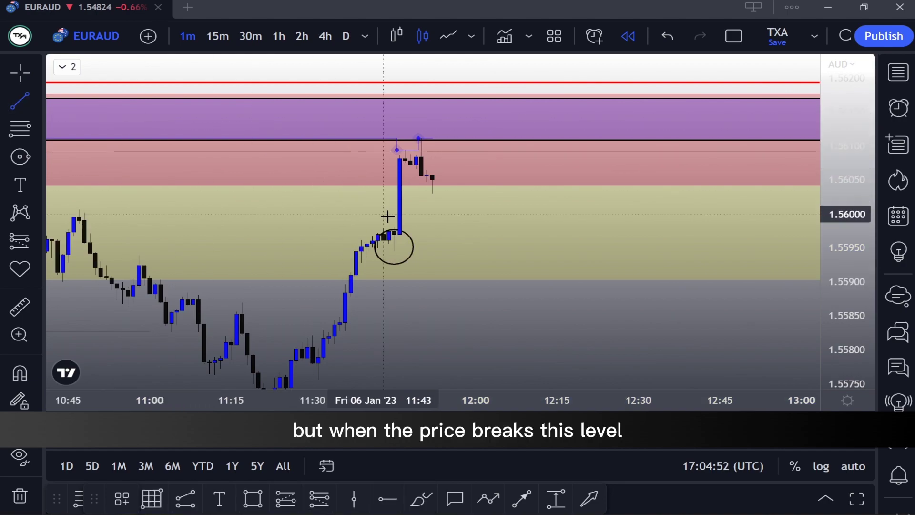
{"action": "left_click", "coordinate": [394, 251]}
{"action": "left_click", "coordinate": [654, 252]}
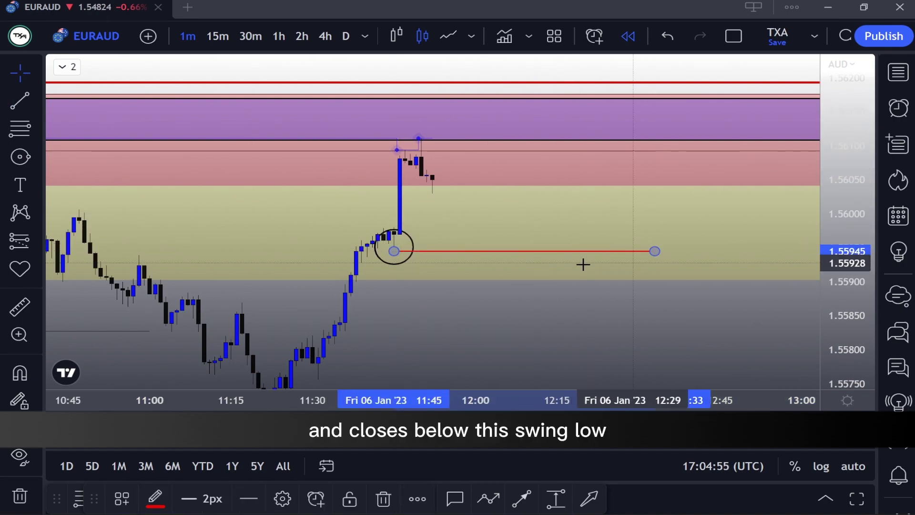
{"action": "double_click", "coordinate": [430, 252]}
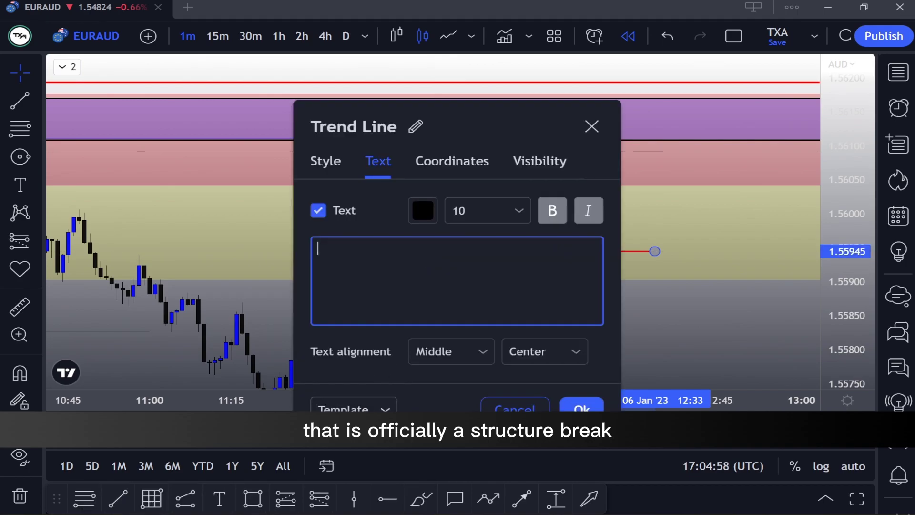
{"action": "type", "text": "// BREAK"}
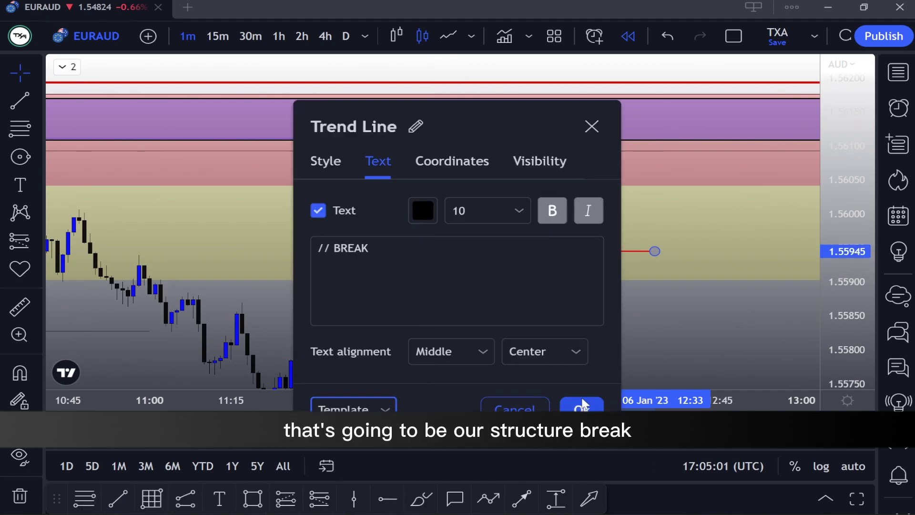
{"action": "left_click", "coordinate": [582, 405]}
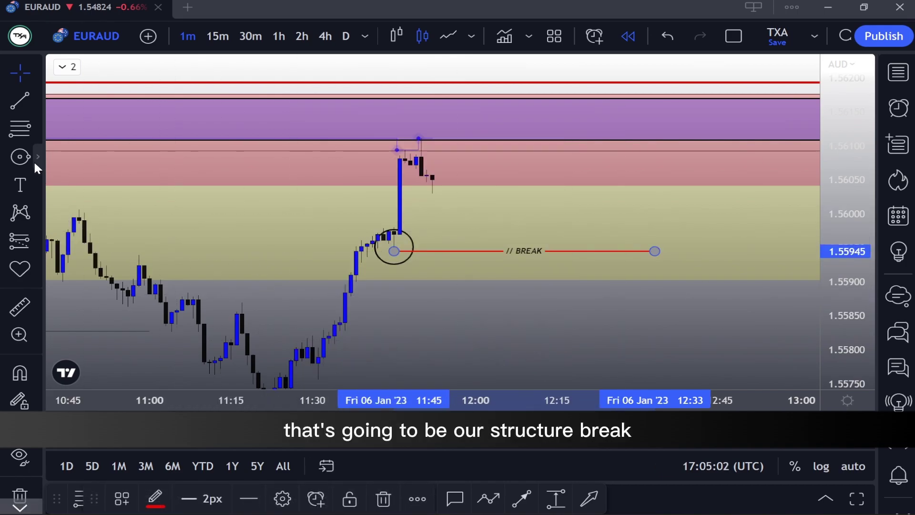
Draw a red Path projecting a drop to about 1.55900, a return to 1.56073 and a further fall, and move it to start around 12:20.
{"action": "left_click", "coordinate": [35, 161]}
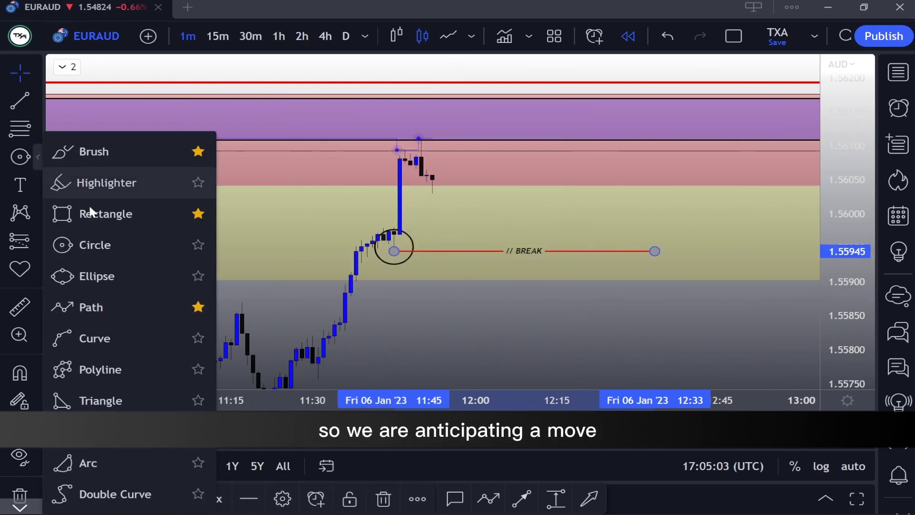
{"action": "left_click", "coordinate": [137, 307]}
{"action": "left_click", "coordinate": [427, 171]}
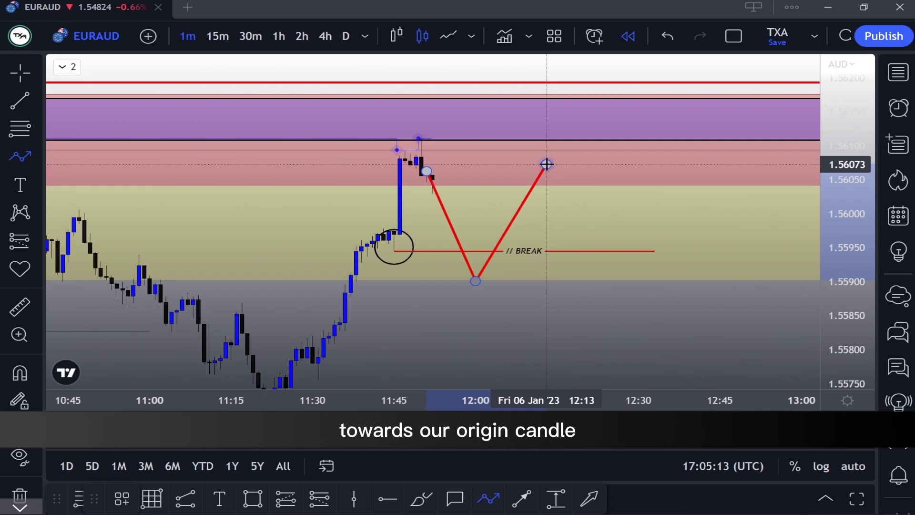
{"action": "left_click", "coordinate": [547, 164]}
{"action": "double_click", "coordinate": [617, 348]}
{"action": "left_click_drag", "start_coordinate": [565, 206], "coordinate": [725, 215]}
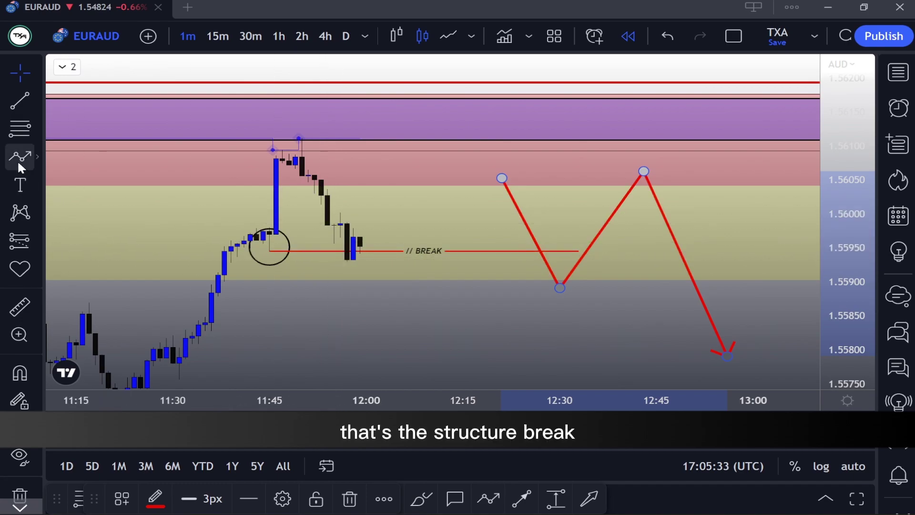
Mark the highest supply candle at 11:49 with a rectangle from about 1.56087 down to 1.56067, ending near 12:53.
{"action": "left_click", "coordinate": [38, 156]}
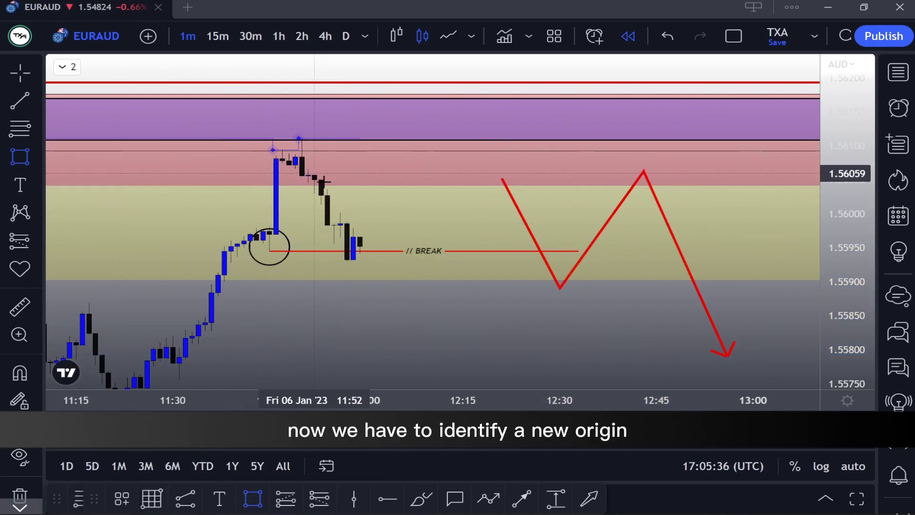
{"action": "left_click_drag", "start_coordinate": [829, 316], "coordinate": [822, 160]}
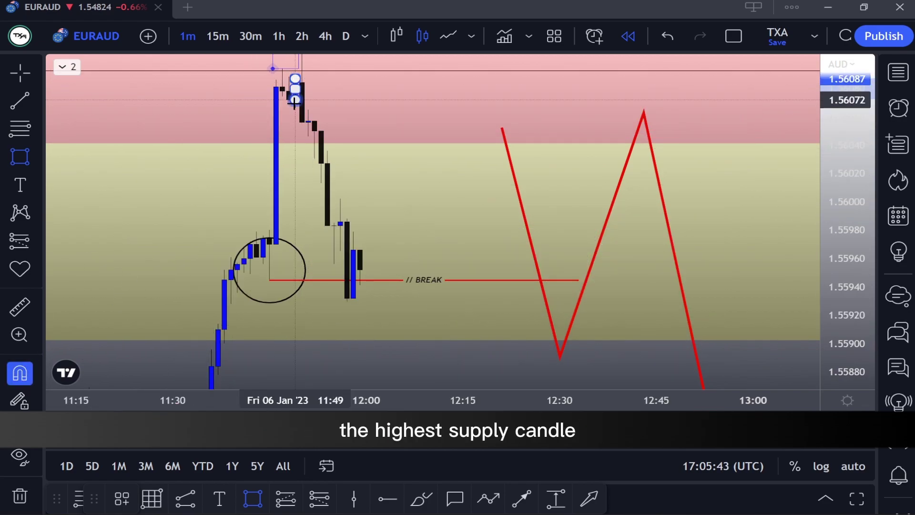
{"action": "left_click_drag", "start_coordinate": [295, 94], "coordinate": [709, 214]}
{"action": "left_click_drag", "start_coordinate": [709, 229], "coordinate": [668, 295]}
{"action": "left_click_drag", "start_coordinate": [846, 173], "coordinate": [841, 266]}
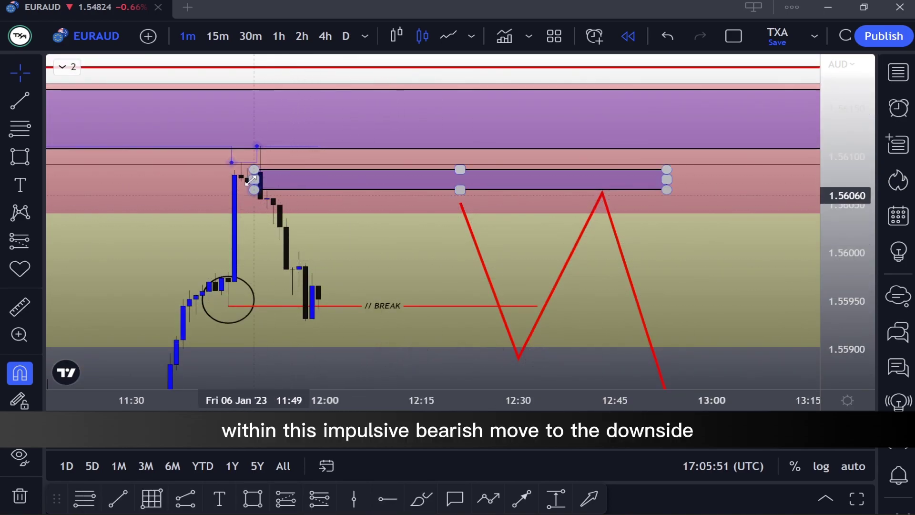
{"action": "scroll", "coordinate": [415, 243], "scroll_direction": "down", "scroll_amount": 3}
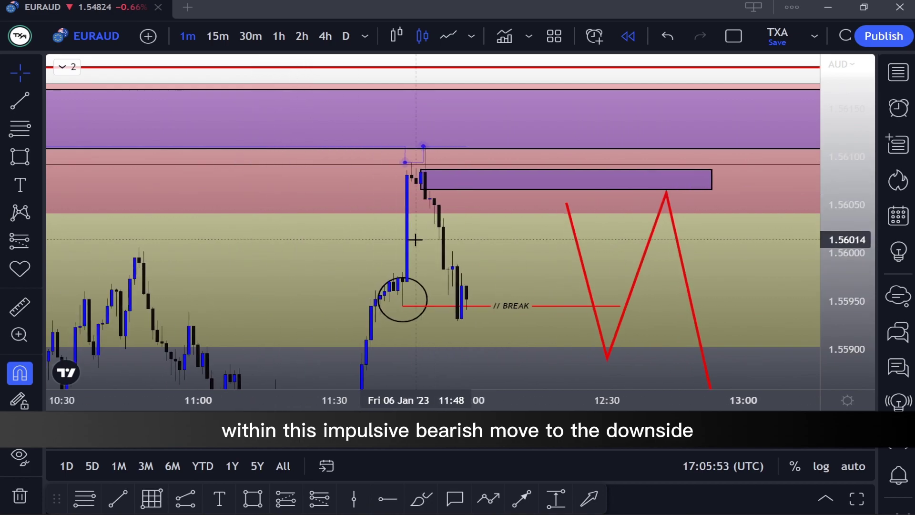
Extend the new supply rectangle forward in time to about 14:24 and deselect it.
{"action": "scroll", "coordinate": [417, 238], "scroll_direction": "right", "scroll_amount": 11}
{"action": "left_click_drag", "start_coordinate": [296, 179], "coordinate": [709, 193]}
{"action": "scroll", "coordinate": [615, 244], "scroll_direction": "down", "scroll_amount": 5}
{"action": "left_click", "coordinate": [567, 302]}
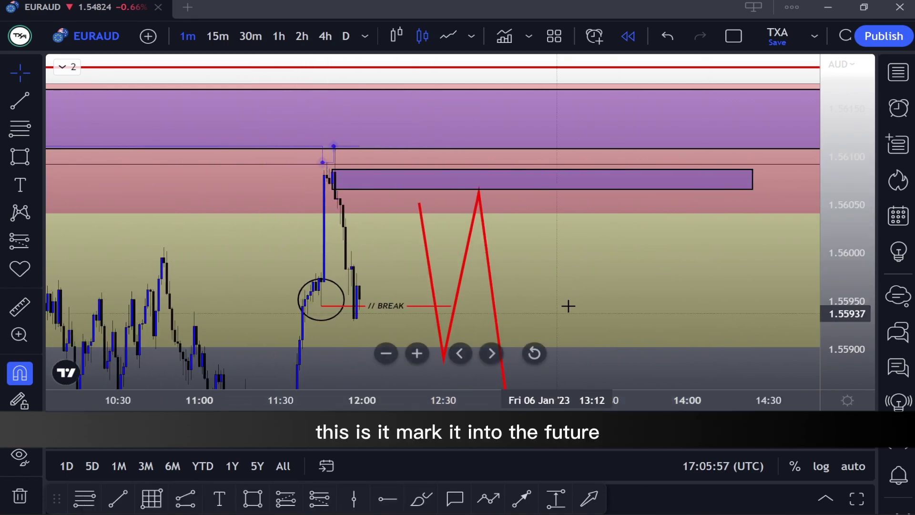
Place a short position on the supply rectangle near 12:38 with entry at its lower edge, 1.56067, and stop at 1.56088.
{"action": "left_click_drag", "start_coordinate": [562, 311], "coordinate": [611, 246]}
{"action": "scroll", "coordinate": [469, 282], "scroll_direction": "up", "scroll_amount": 3}
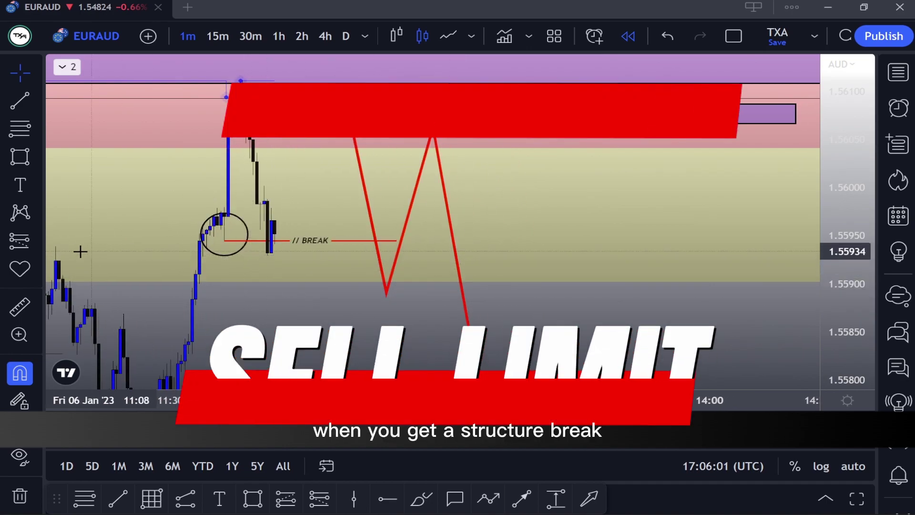
{"action": "left_click", "coordinate": [39, 242]}
{"action": "left_click", "coordinate": [95, 249]}
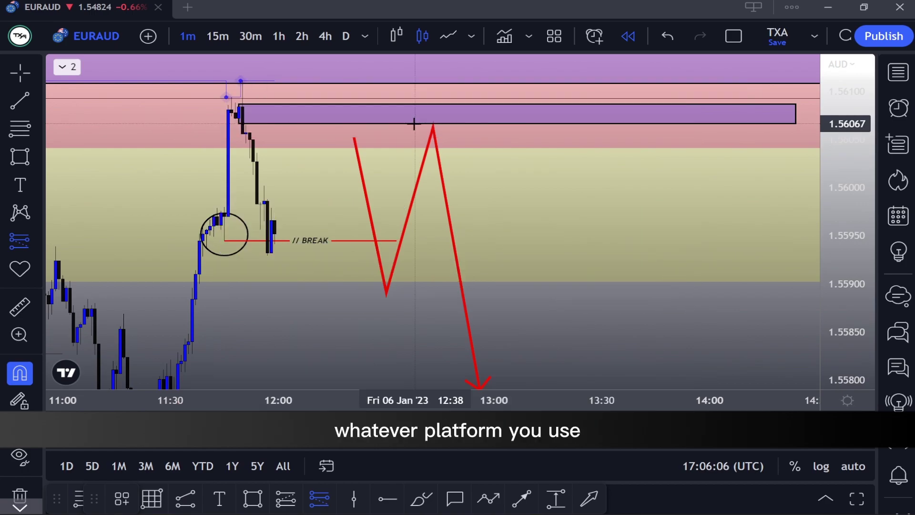
{"action": "left_click", "coordinate": [414, 123]}
{"action": "left_click_drag", "start_coordinate": [630, 170], "coordinate": [665, 254]}
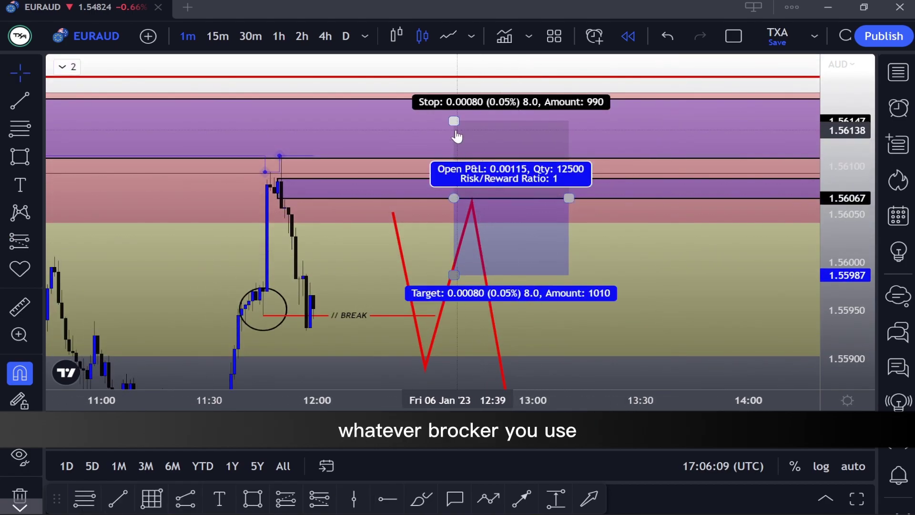
{"action": "left_click_drag", "start_coordinate": [455, 122], "coordinate": [456, 178]}
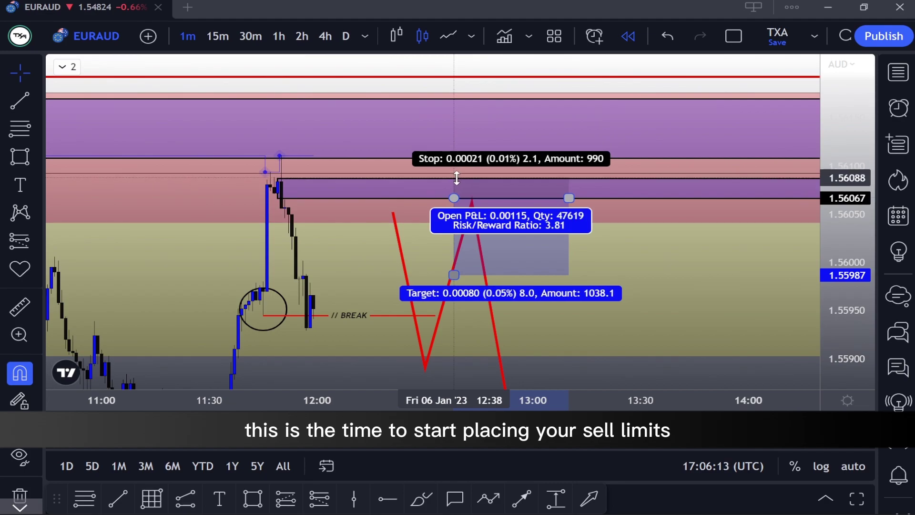
Mark the 11:49 candle with a downward blue arrow marker starting at about 1.56182.
{"action": "left_click_drag", "start_coordinate": [681, 248], "coordinate": [704, 186]}
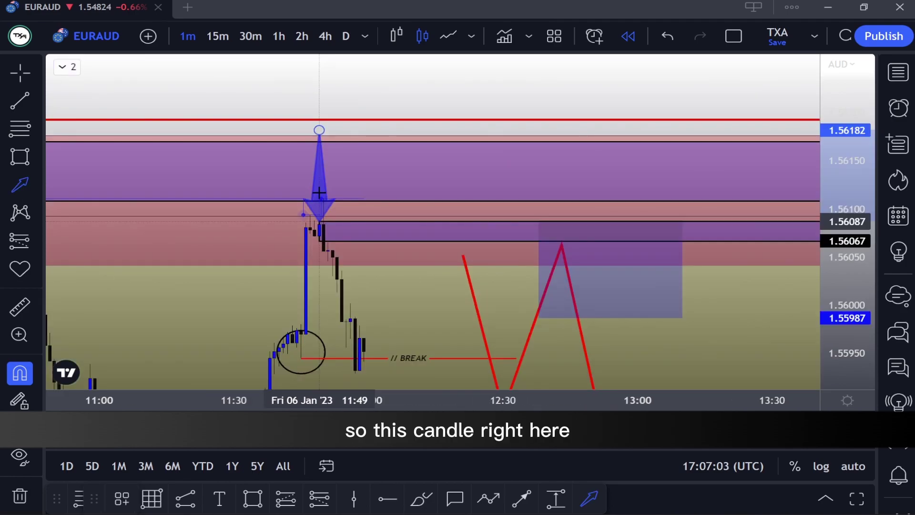
{"action": "left_click", "coordinate": [395, 96]}
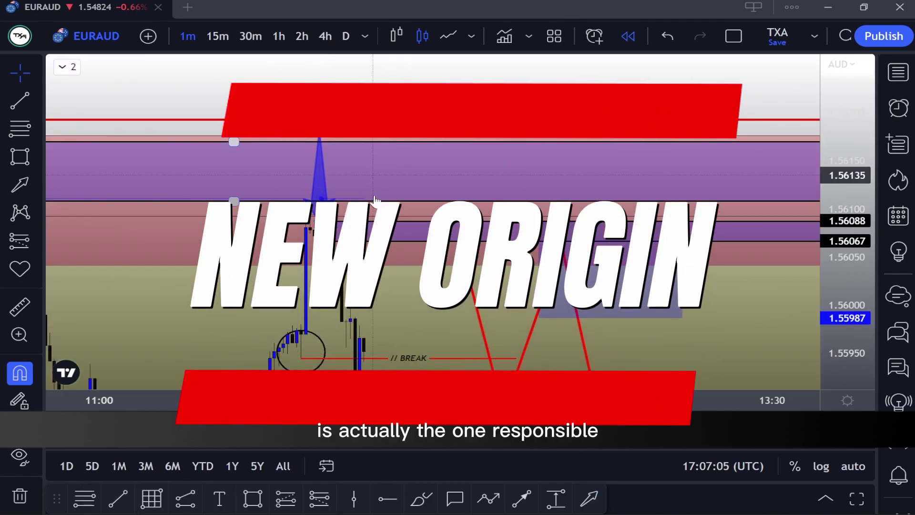
{"action": "scroll", "coordinate": [370, 234], "scroll_direction": "up", "scroll_amount": 1}
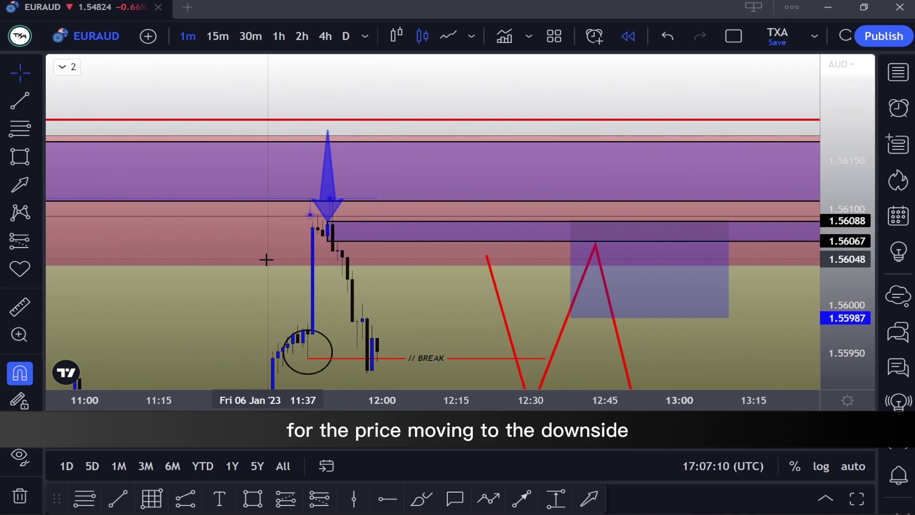
{"action": "left_click_drag", "start_coordinate": [274, 283], "coordinate": [251, 200]}
{"action": "scroll", "coordinate": [270, 204], "scroll_direction": "up", "scroll_amount": 3}
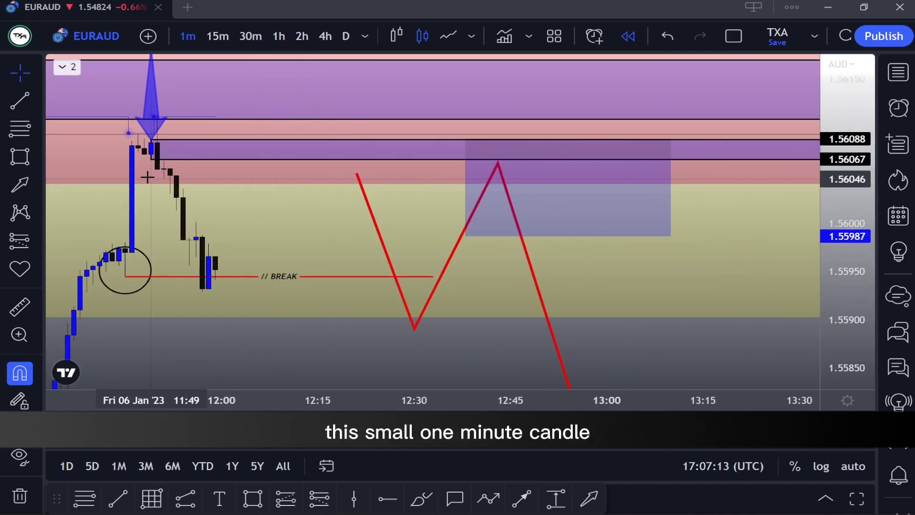
Lower the short position's target to 1.54979, just below the previous day's low.
{"action": "left_click_drag", "start_coordinate": [155, 196], "coordinate": [320, 244]}
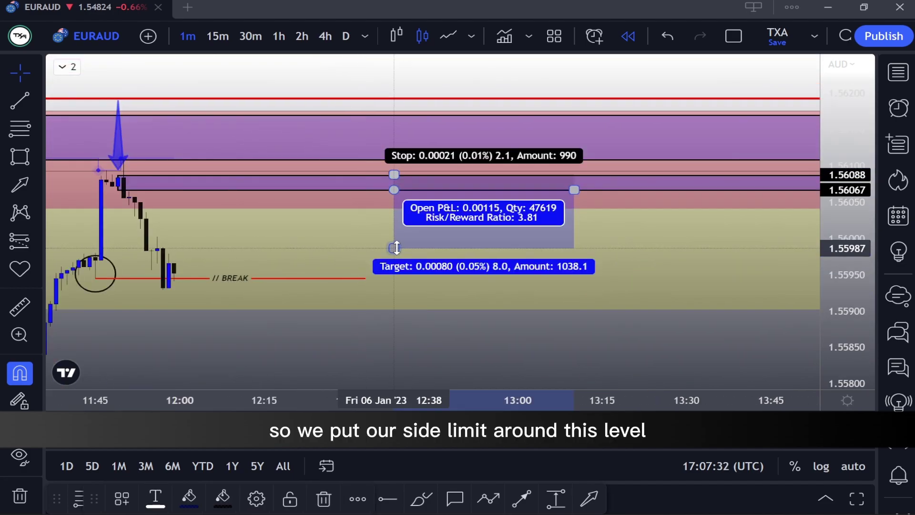
{"action": "left_click_drag", "start_coordinate": [394, 249], "coordinate": [410, 357]}
{"action": "left_click_drag", "start_coordinate": [315, 352], "coordinate": [405, 258]}
{"action": "scroll", "coordinate": [405, 258], "scroll_direction": "down", "scroll_amount": 5}
{"action": "left_click_drag", "start_coordinate": [524, 257], "coordinate": [509, 153]}
{"action": "left_click_drag", "start_coordinate": [597, 157], "coordinate": [583, 344]}
{"action": "scroll", "coordinate": [580, 280], "scroll_direction": "down", "scroll_amount": 10}
{"action": "left_click_drag", "start_coordinate": [849, 116], "coordinate": [879, 324]}
{"action": "left_click_drag", "start_coordinate": [561, 250], "coordinate": [495, 143]}
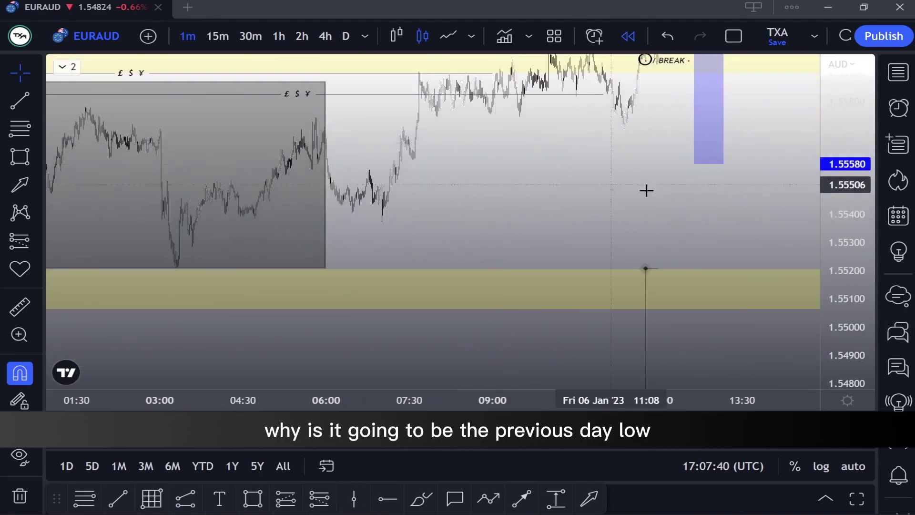
{"action": "left_click_drag", "start_coordinate": [694, 167], "coordinate": [684, 337]}
{"action": "scroll", "coordinate": [655, 283], "scroll_direction": "down", "scroll_amount": 6}
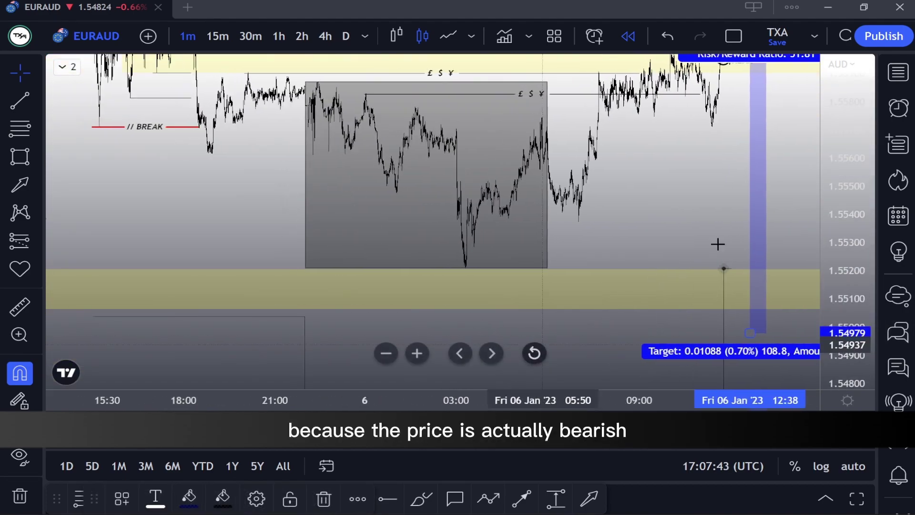
Draw a trend line along the previous day's low at 1.55040 and apply the TAKE PROFIT template to it.
{"action": "left_click_drag", "start_coordinate": [846, 106], "coordinate": [844, 305]}
{"action": "scroll", "coordinate": [529, 304], "scroll_direction": "down", "scroll_amount": 2}
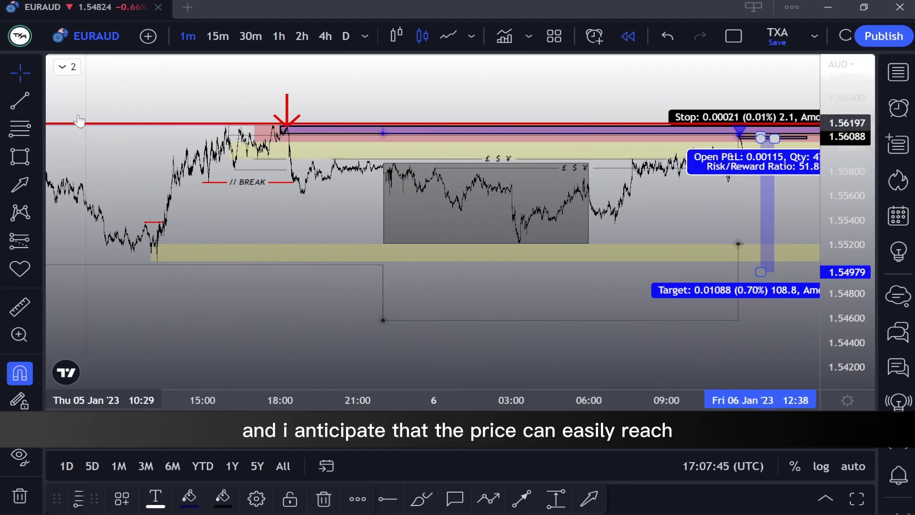
{"action": "left_click", "coordinate": [19, 110]}
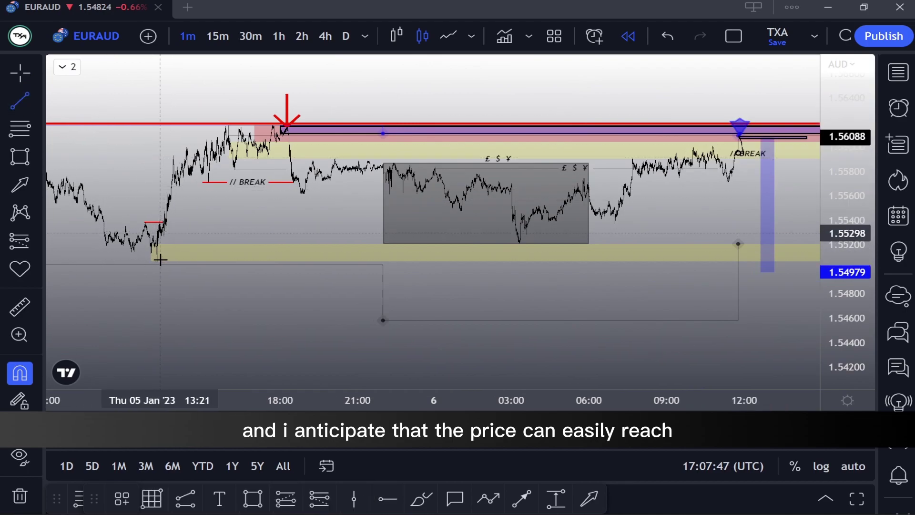
{"action": "scroll", "coordinate": [166, 267], "scroll_direction": "right", "scroll_amount": 1}
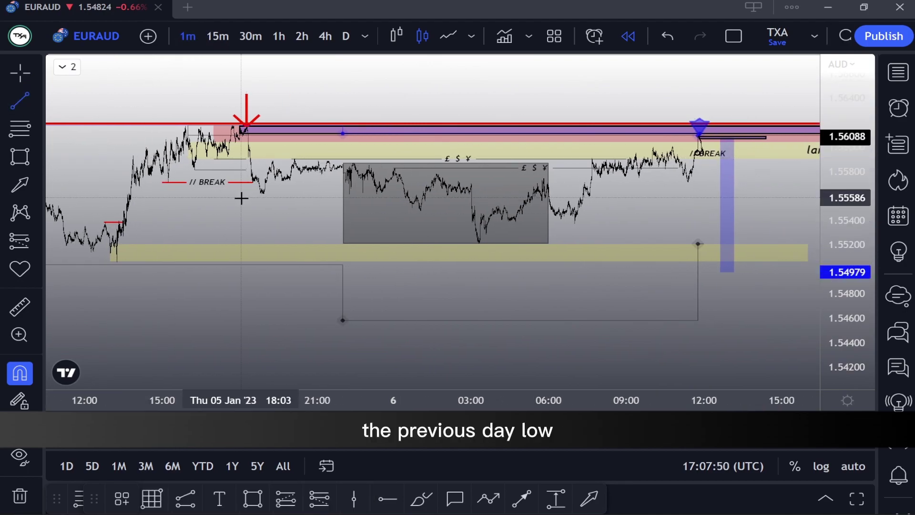
{"action": "scroll", "coordinate": [384, 241], "scroll_direction": "left", "scroll_amount": 8}
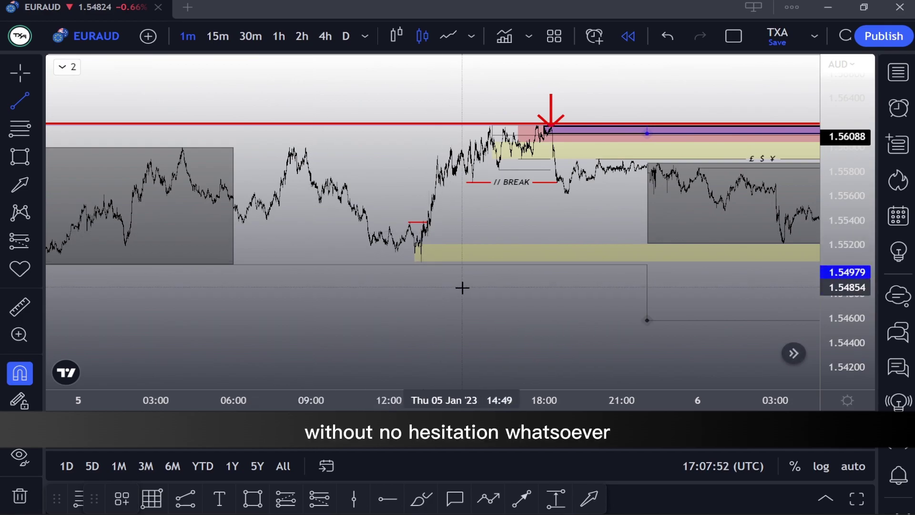
{"action": "scroll", "coordinate": [462, 288], "scroll_direction": "right", "scroll_amount": 2}
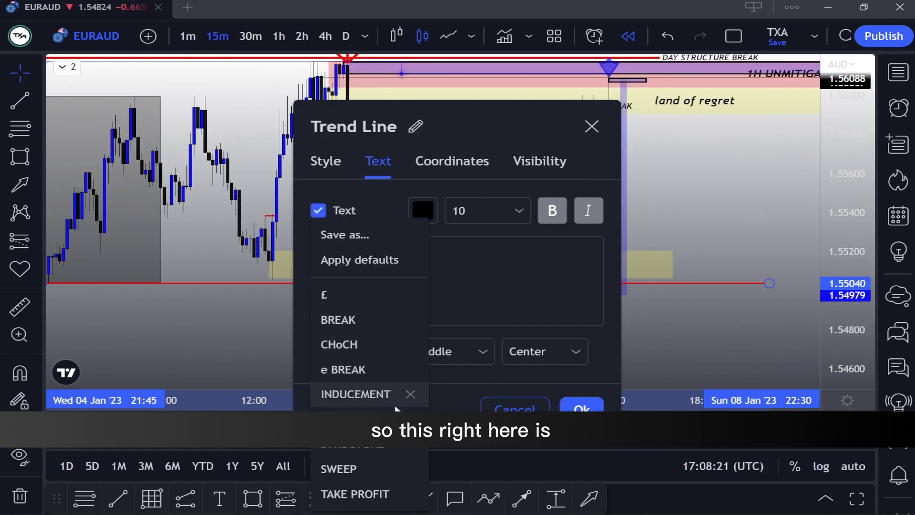
{"action": "left_click", "coordinate": [361, 494]}
{"action": "left_click", "coordinate": [571, 410]}
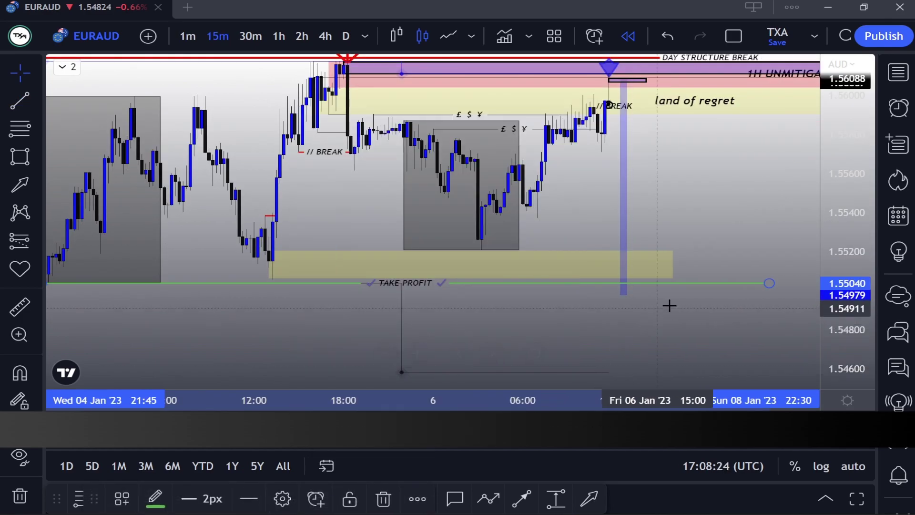
Extend the short position forward to about 16:15 and set its target on the take-profit line at 1.55039.
{"action": "scroll", "coordinate": [664, 306], "scroll_direction": "down", "scroll_amount": 2}
{"action": "scroll", "coordinate": [749, 205], "scroll_direction": "up", "scroll_amount": 1}
{"action": "left_click_drag", "start_coordinate": [737, 211], "coordinate": [662, 317]}
{"action": "scroll", "coordinate": [662, 316], "scroll_direction": "up", "scroll_amount": 2}
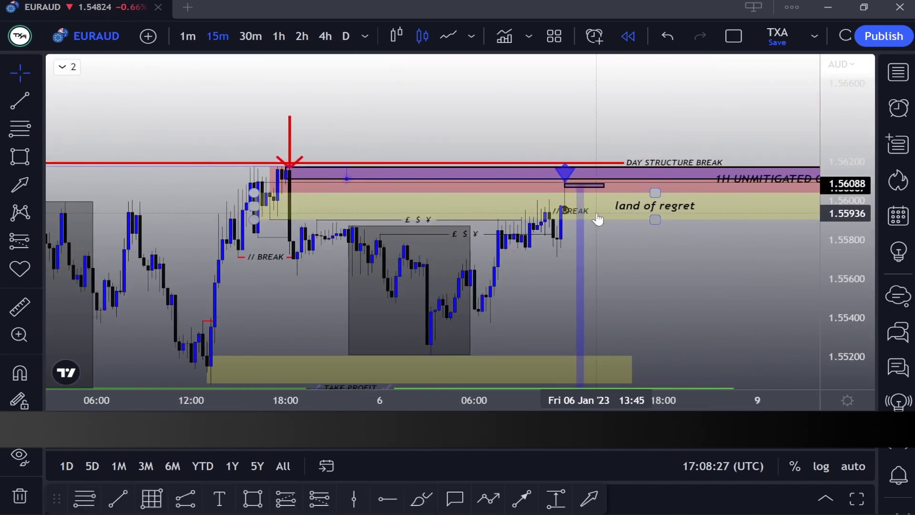
{"action": "left_click_drag", "start_coordinate": [826, 310], "coordinate": [822, 247]}
{"action": "left_click_drag", "start_coordinate": [669, 285], "coordinate": [652, 293]}
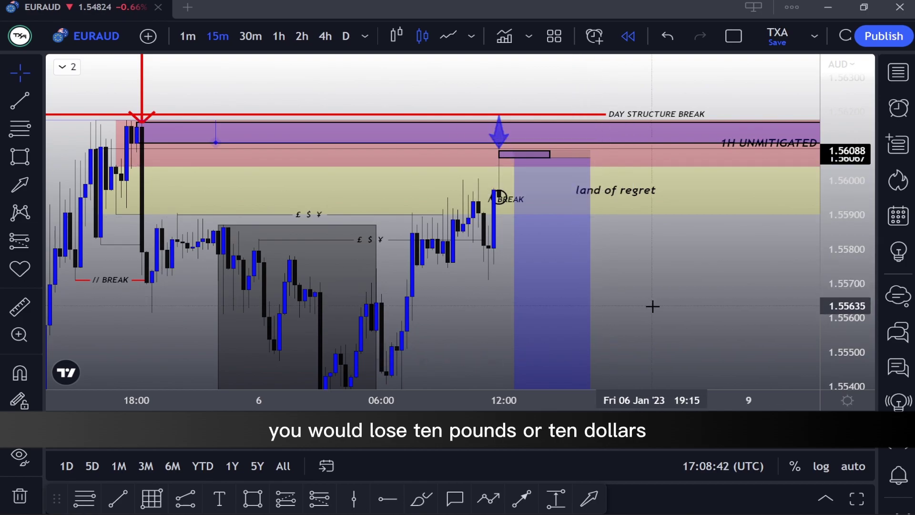
{"action": "left_click_drag", "start_coordinate": [651, 306], "coordinate": [666, 237]}
{"action": "left_click_drag", "start_coordinate": [848, 159], "coordinate": [831, 238]}
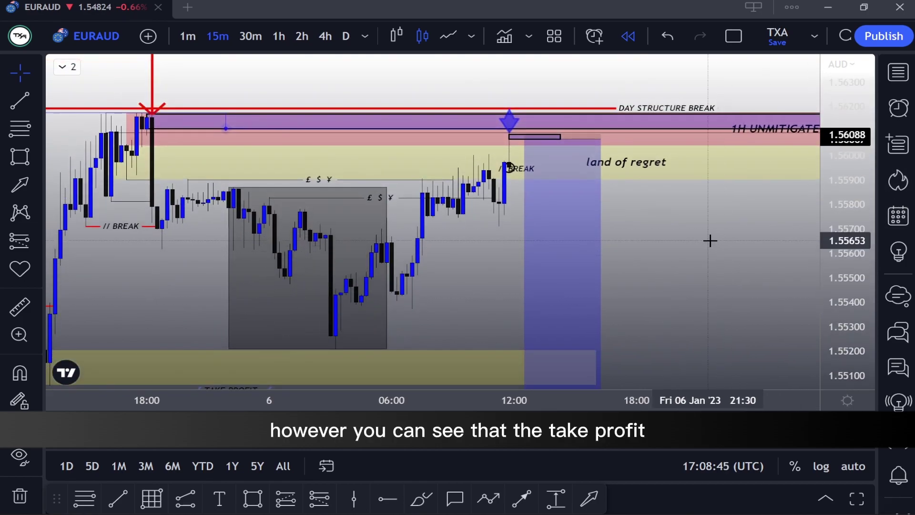
{"action": "left_click_drag", "start_coordinate": [727, 223], "coordinate": [778, 148]}
{"action": "left_click_drag", "start_coordinate": [574, 332], "coordinate": [573, 317]}
Examine the short position's risk/reward ratio and target amount.
{"action": "left_click_drag", "start_coordinate": [711, 232], "coordinate": [674, 213]}
{"action": "scroll", "coordinate": [717, 250], "scroll_direction": "up", "scroll_amount": 2}
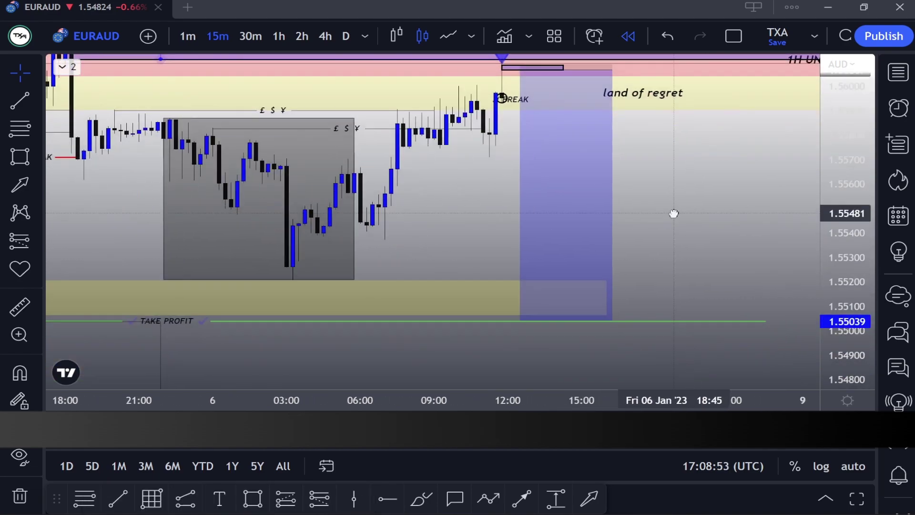
{"action": "mouse_move", "coordinate": [588, 203]}
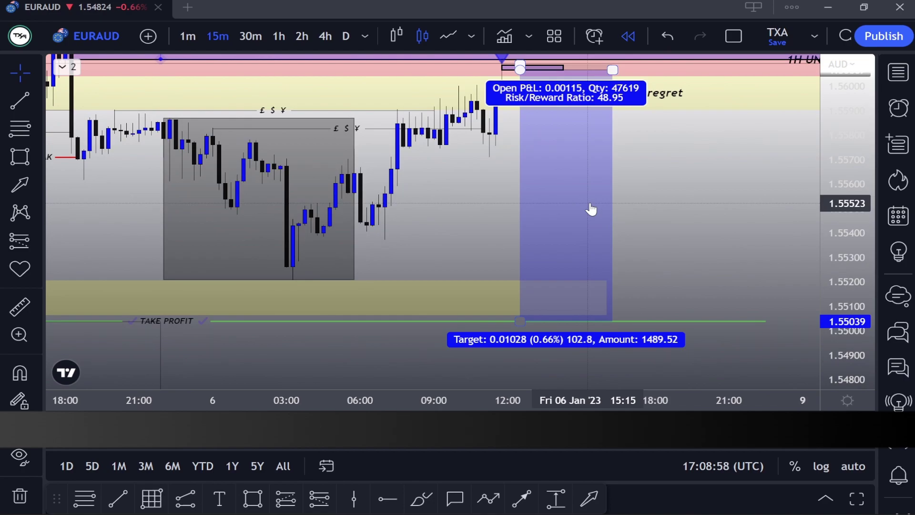
{"action": "scroll", "coordinate": [680, 206], "scroll_direction": "up", "scroll_amount": 1}
Extend the short position forward in time to about 20:30.
{"action": "left_click_drag", "start_coordinate": [680, 207], "coordinate": [706, 277]}
{"action": "left_click_drag", "start_coordinate": [848, 316], "coordinate": [832, 244]}
{"action": "left_click_drag", "start_coordinate": [737, 237], "coordinate": [677, 328]}
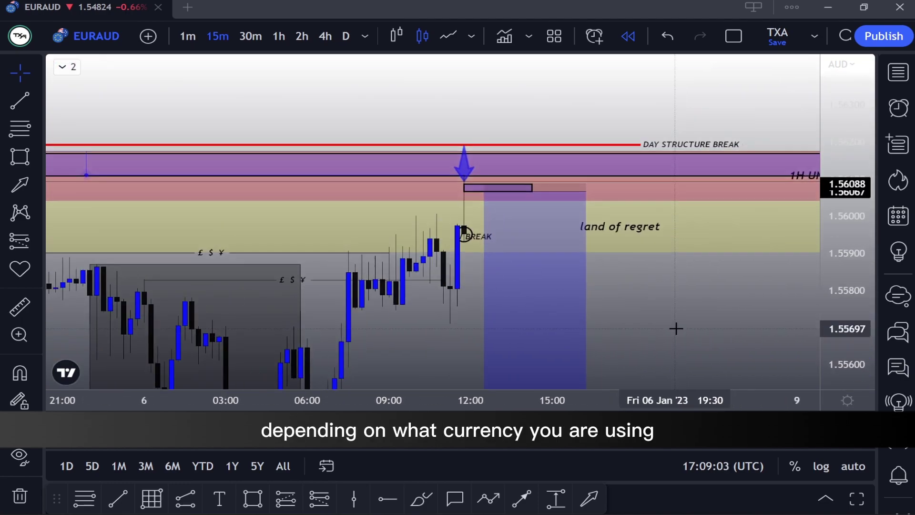
{"action": "left_click", "coordinate": [465, 149]}
{"action": "left_click_drag", "start_coordinate": [586, 192], "coordinate": [702, 193]}
{"action": "left_click_drag", "start_coordinate": [750, 303], "coordinate": [809, 207]}
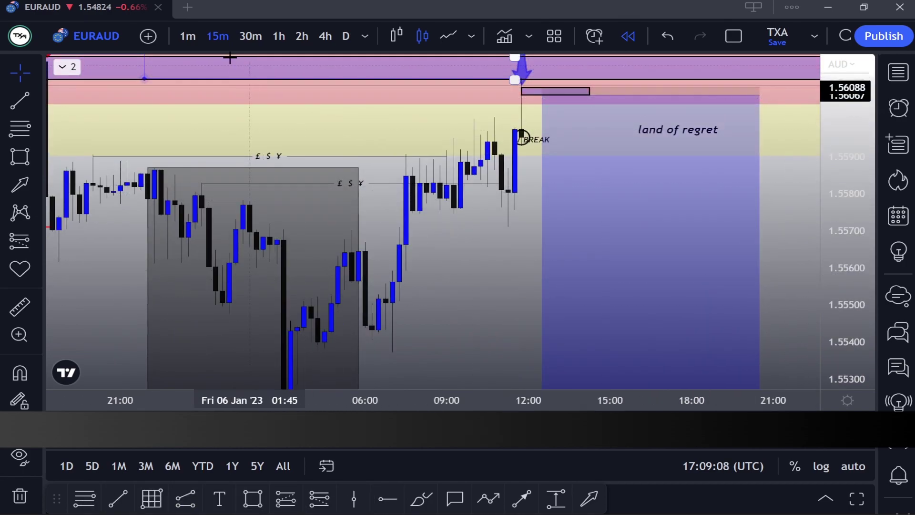
Switch the chart to the 1-minute timeframe and advance the replay to about 13:08.
{"action": "left_click", "coordinate": [188, 36]}
{"action": "left_click_drag", "start_coordinate": [587, 221], "coordinate": [437, 300]}
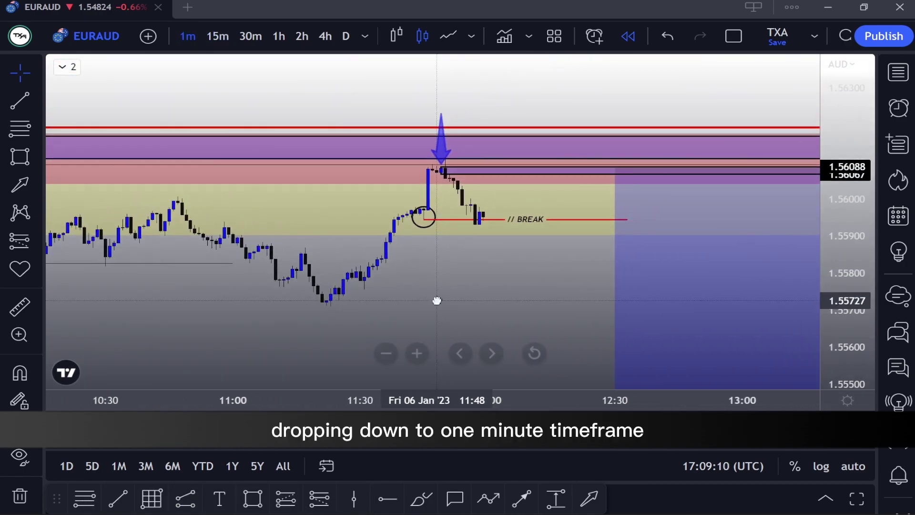
{"action": "left_click_drag", "start_coordinate": [522, 319], "coordinate": [414, 274]}
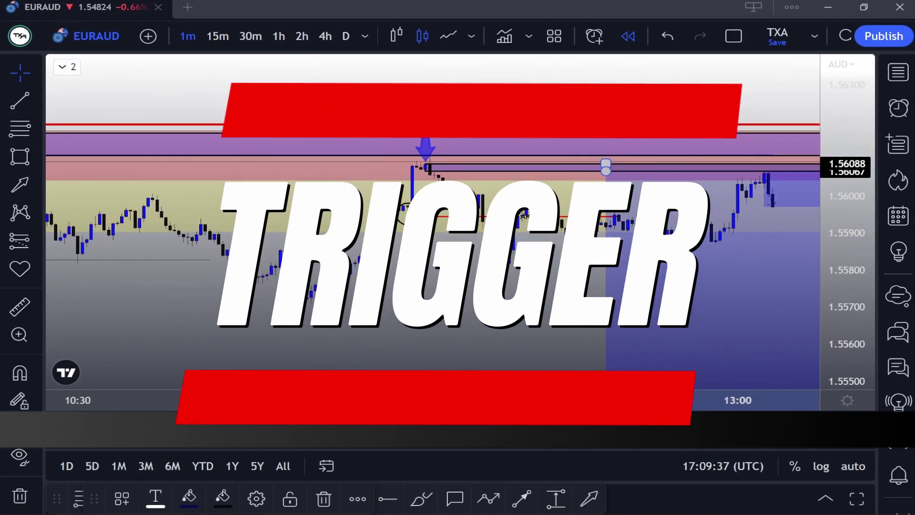
Mark the 13:06 candle at the short entry with a downward blue arrow marker and deselect it.
{"action": "left_click_drag", "start_coordinate": [668, 334], "coordinate": [435, 334]}
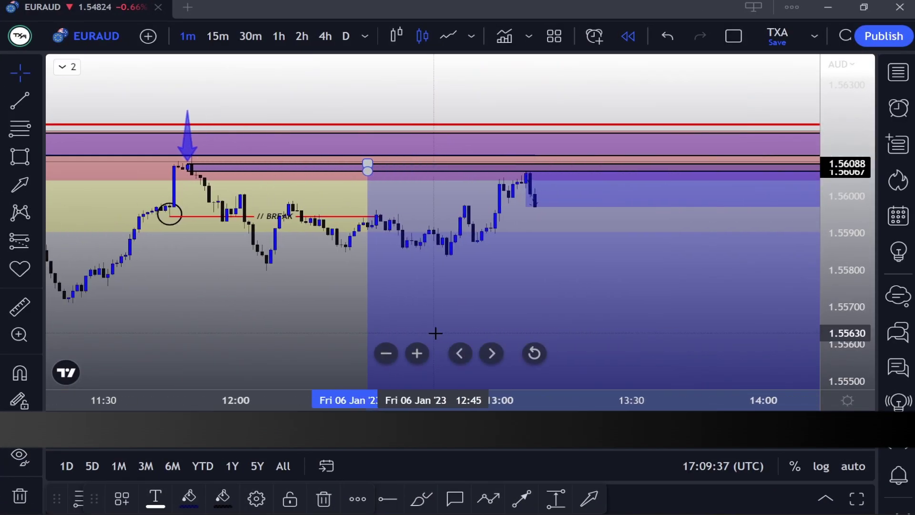
{"action": "scroll", "coordinate": [435, 333], "scroll_direction": "up", "scroll_amount": 3}
{"action": "mouse_move", "coordinate": [860, 332]}
{"action": "left_mouse_down"}
{"action": "mouse_move", "coordinate": [856, 151]}
{"action": "mouse_move", "coordinate": [843, 188]}
{"action": "mouse_move", "coordinate": [844, 297]}
{"action": "left_mouse_up"}
{"action": "left_click", "coordinate": [20, 187]}
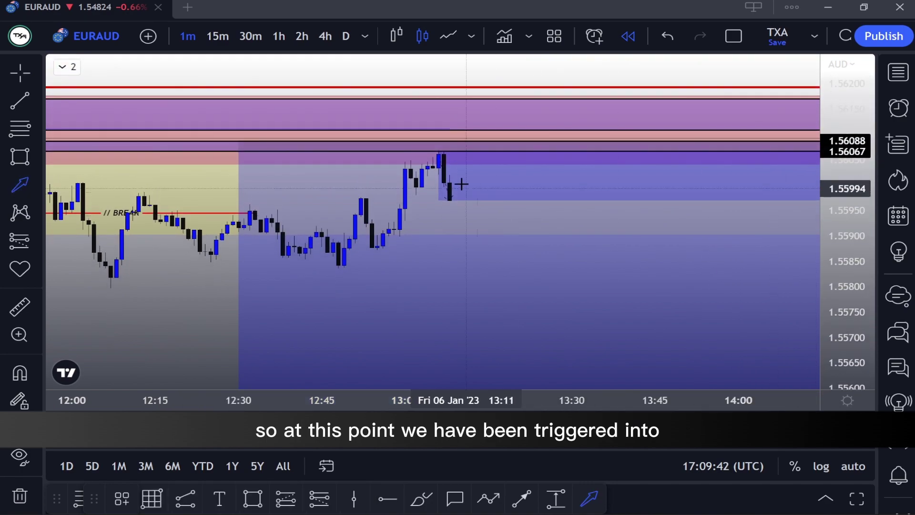
{"action": "left_click", "coordinate": [441, 147]}
{"action": "left_click", "coordinate": [361, 78]}
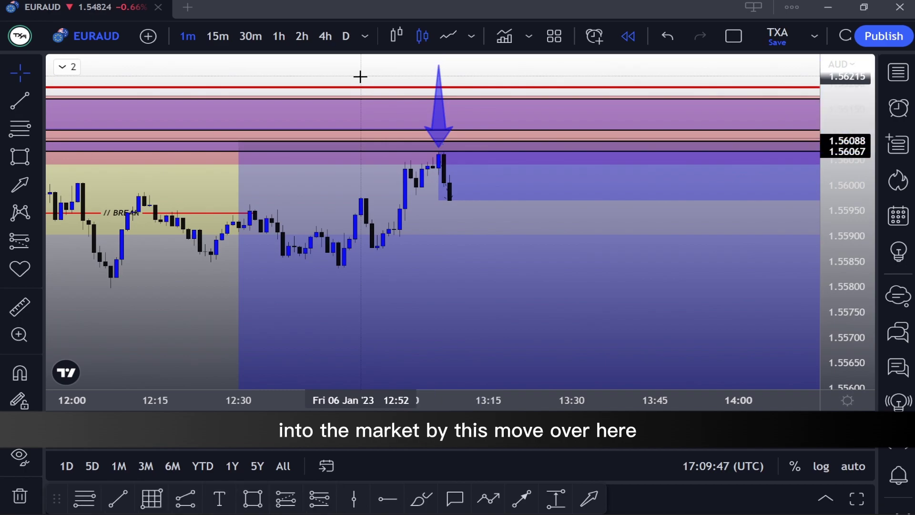
Place a pointing-hand icon near 13:01 at about 1.56101, angled toward the entry candle under the new arrow.
{"action": "left_click_drag", "start_coordinate": [361, 76], "coordinate": [337, 61]}
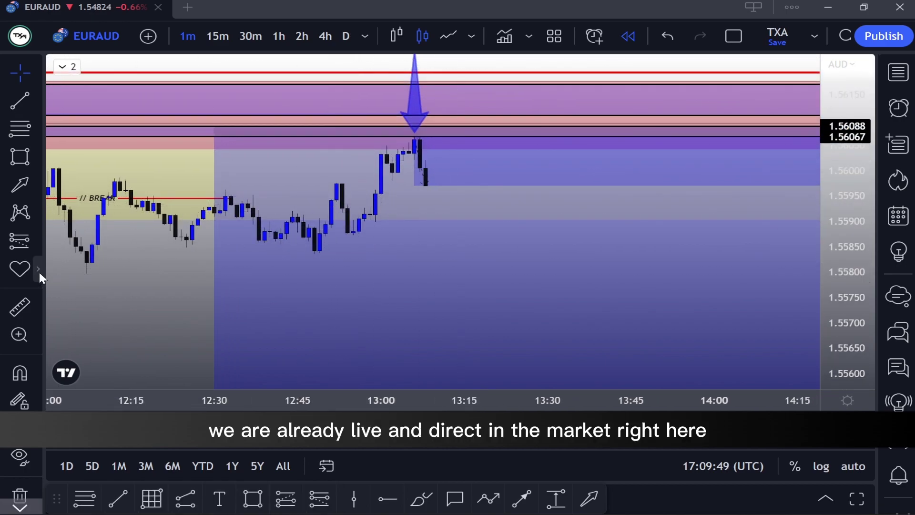
{"action": "left_click", "coordinate": [38, 271]}
{"action": "left_click", "coordinate": [66, 100]}
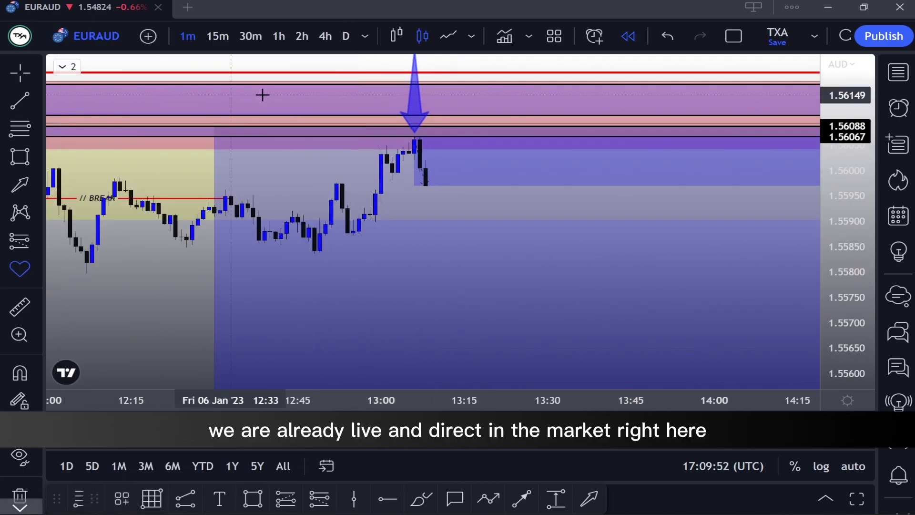
{"action": "left_click_drag", "start_coordinate": [406, 96], "coordinate": [366, 127]}
{"action": "left_click_drag", "start_coordinate": [332, 97], "coordinate": [374, 111]}
{"action": "left_click_drag", "start_coordinate": [846, 102], "coordinate": [838, 237]}
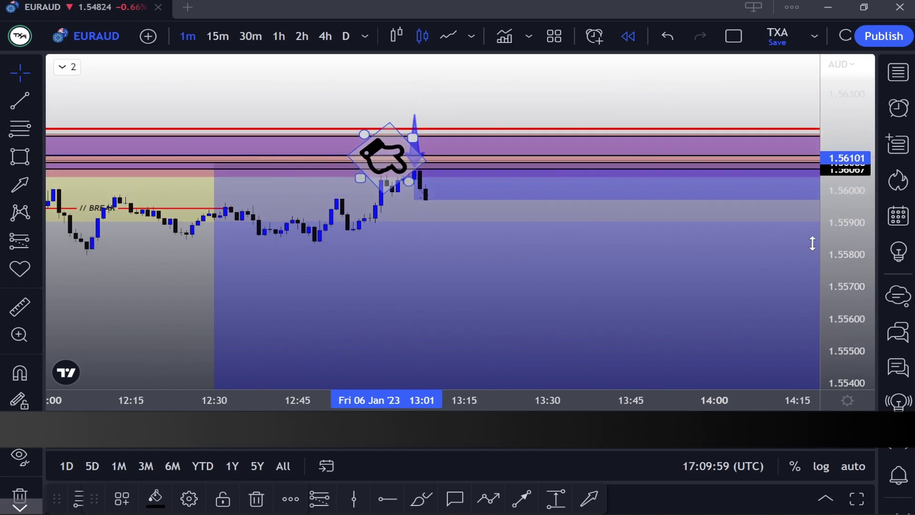
{"action": "left_click_drag", "start_coordinate": [176, 302], "coordinate": [260, 311]}
{"action": "scroll", "coordinate": [324, 212], "scroll_direction": "down", "scroll_amount": 2}
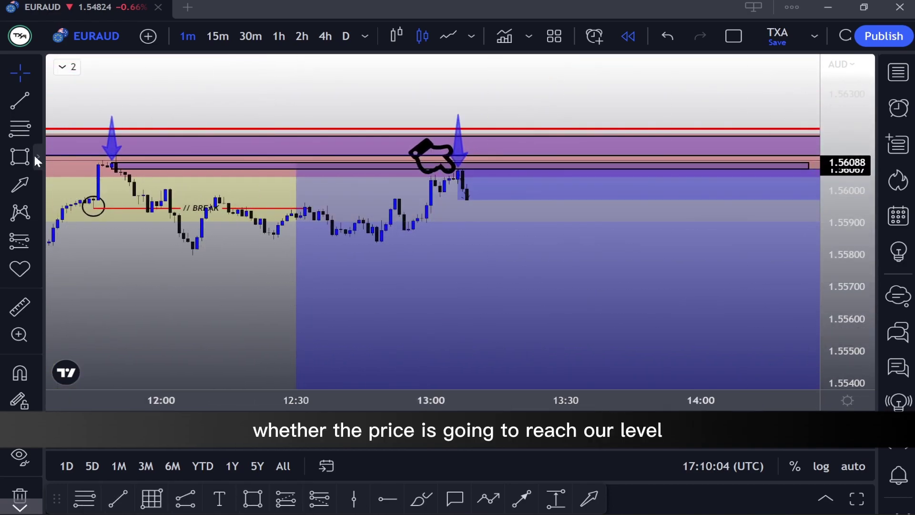
{"action": "left_click", "coordinate": [37, 185]}
{"action": "left_click", "coordinate": [37, 184]}
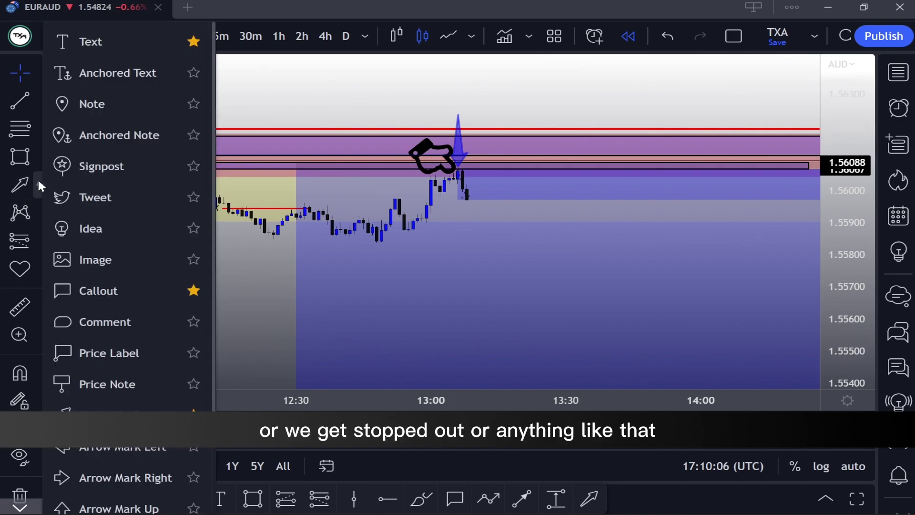
{"action": "left_click", "coordinate": [490, 498]}
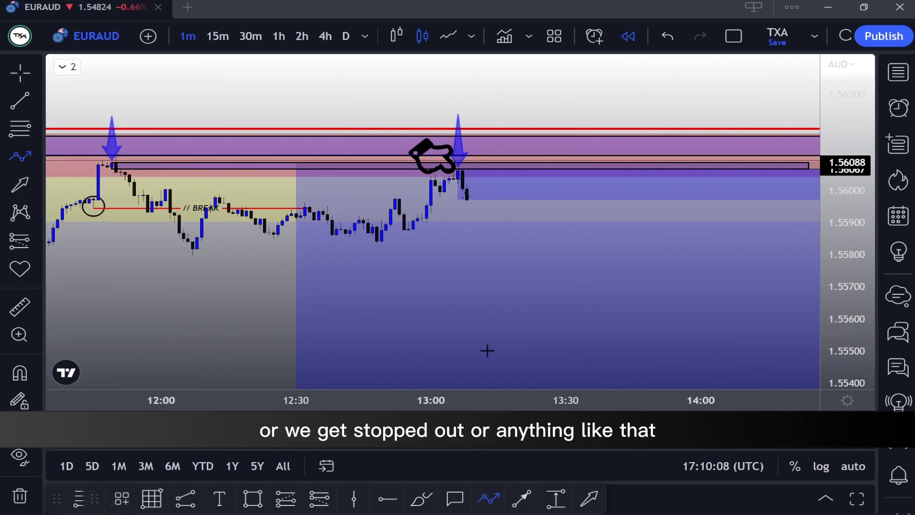
{"action": "left_click", "coordinate": [458, 173]}
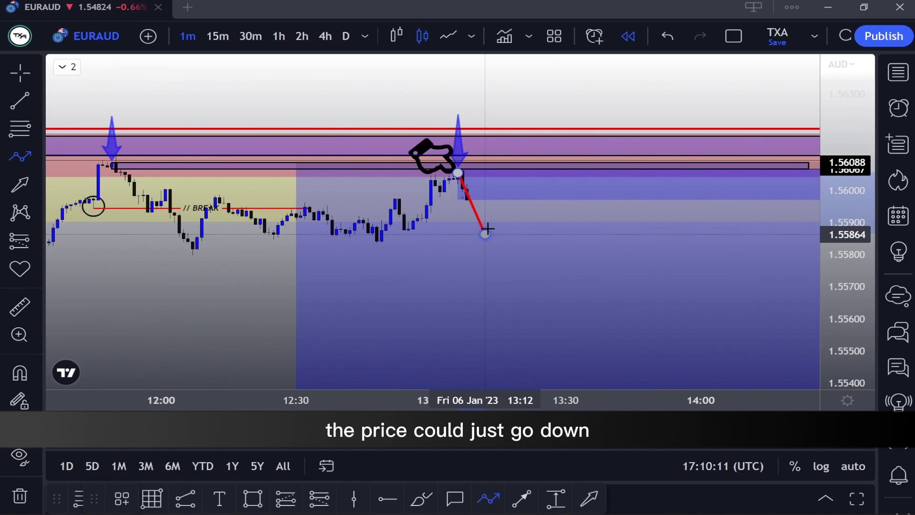
{"action": "left_click", "coordinate": [485, 235]}
{"action": "key", "text": "Escape"}
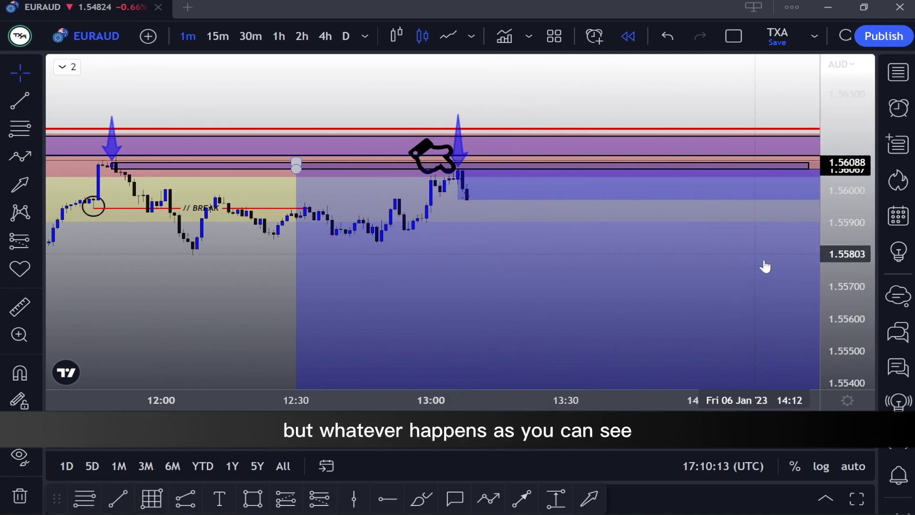
{"action": "left_click_drag", "start_coordinate": [865, 333], "coordinate": [853, 259]}
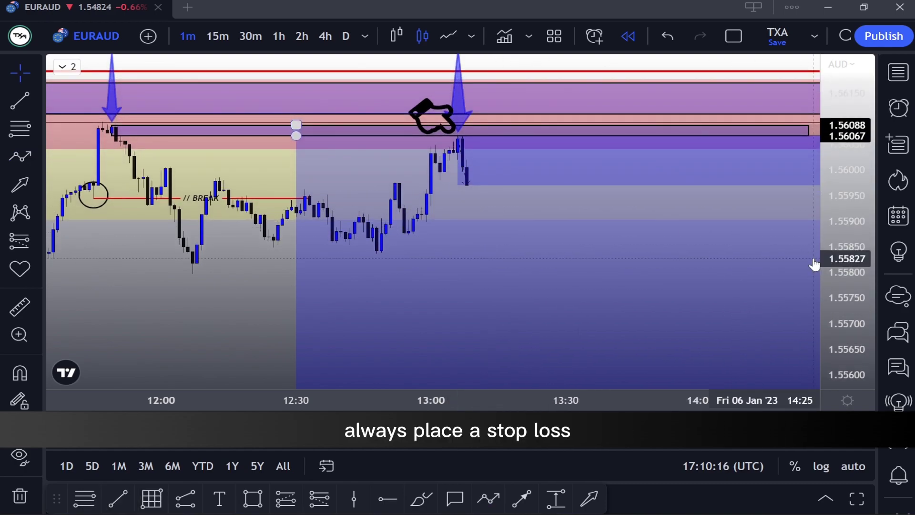
{"action": "left_click_drag", "start_coordinate": [234, 278], "coordinate": [239, 270]}
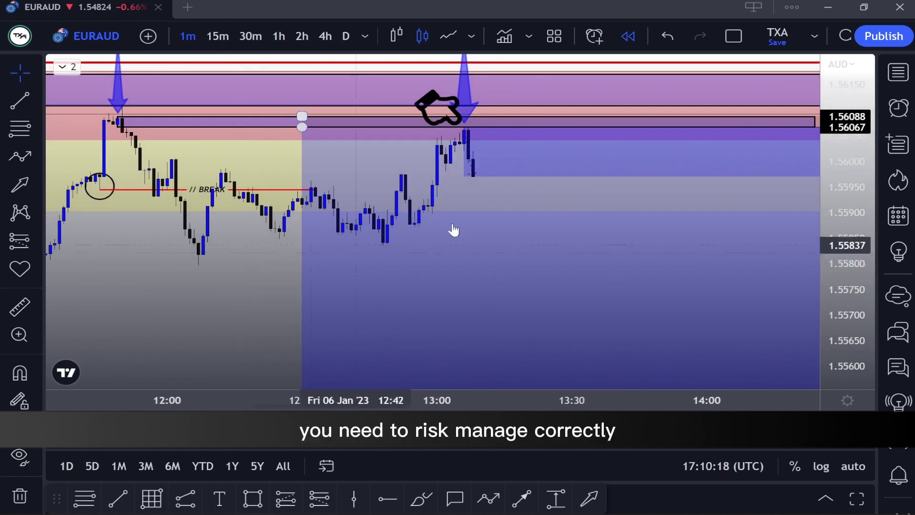
Examine the short trade on the 1-minute replay, from the 13:06 entry through to the 1.55039 target.
{"action": "scroll", "coordinate": [582, 205], "scroll_direction": "down", "scroll_amount": 3}
{"action": "left_click_drag", "start_coordinate": [583, 205], "coordinate": [586, 207]}
{"action": "left_click_drag", "start_coordinate": [830, 124], "coordinate": [836, 209]}
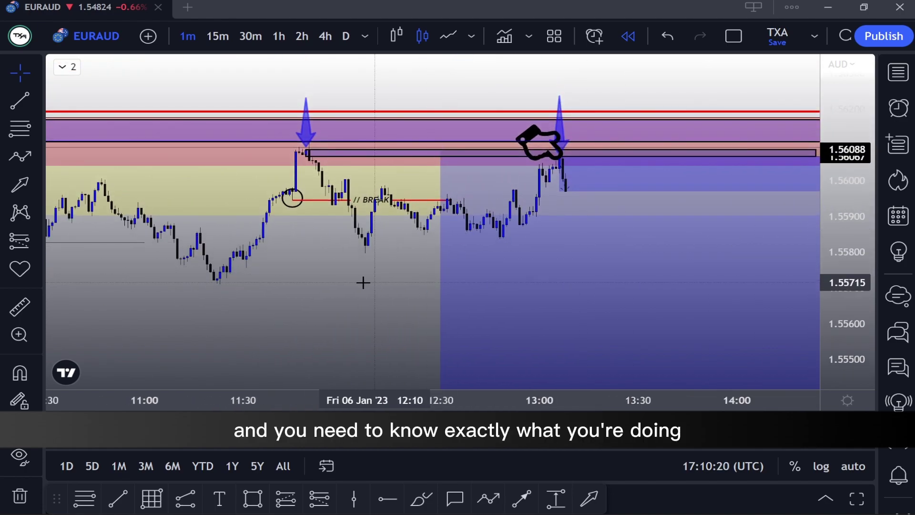
{"action": "left_click_drag", "start_coordinate": [345, 289], "coordinate": [278, 284]}
{"action": "scroll", "coordinate": [278, 284], "scroll_direction": "up", "scroll_amount": 1}
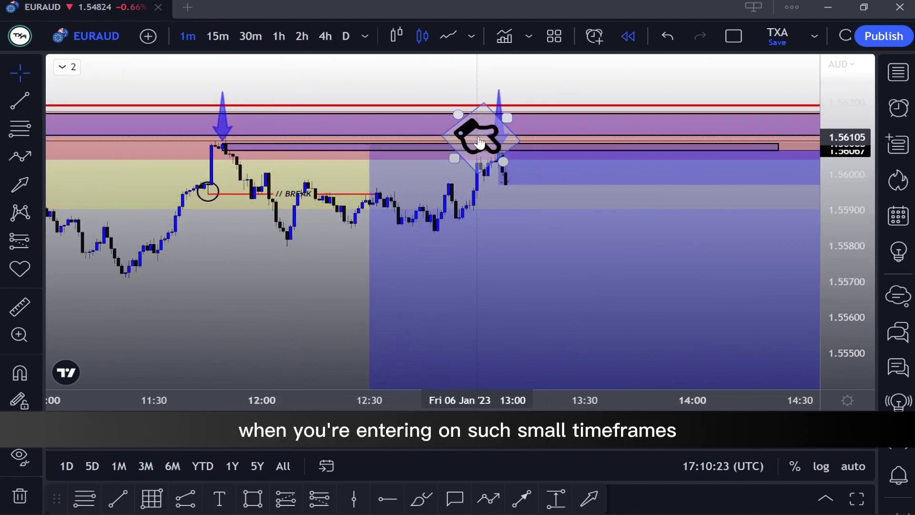
{"action": "left_click_drag", "start_coordinate": [308, 286], "coordinate": [276, 252]}
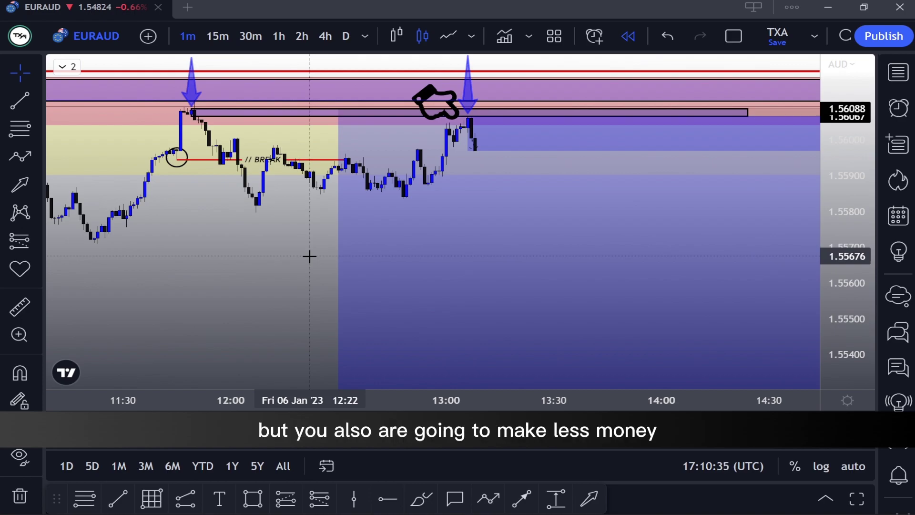
{"action": "left_click_drag", "start_coordinate": [264, 287], "coordinate": [257, 245]}
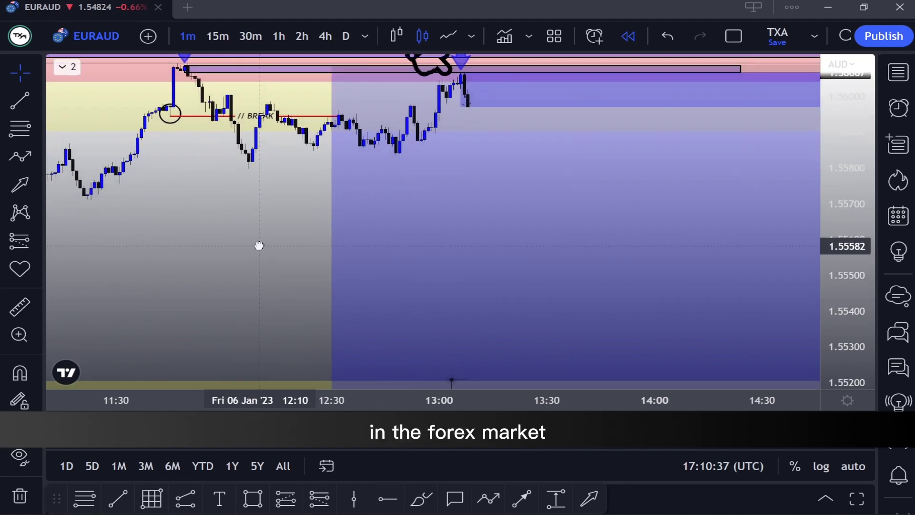
{"action": "left_click_drag", "start_coordinate": [844, 96], "coordinate": [842, 247]}
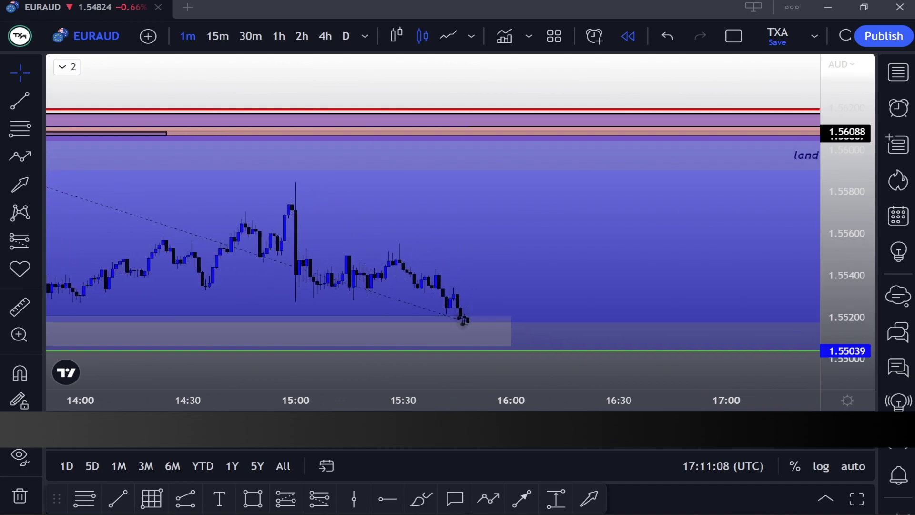
{"action": "scroll", "coordinate": [485, 217], "scroll_direction": "down", "scroll_amount": 3}
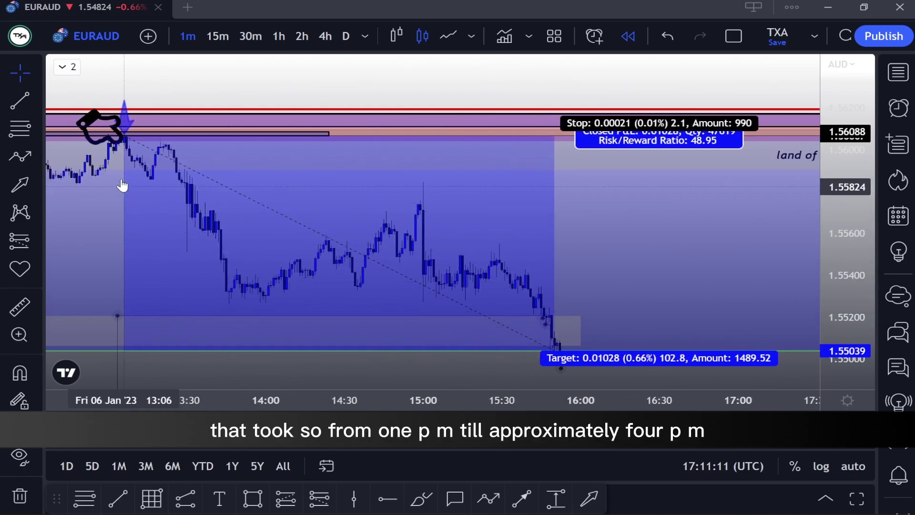